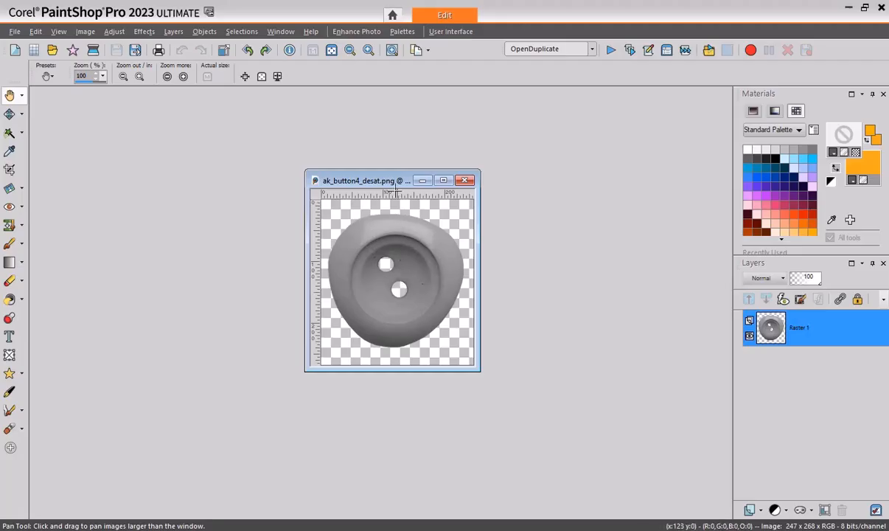
pyautogui.moveTo(391, 180); pyautogui.dragTo(398, 192)
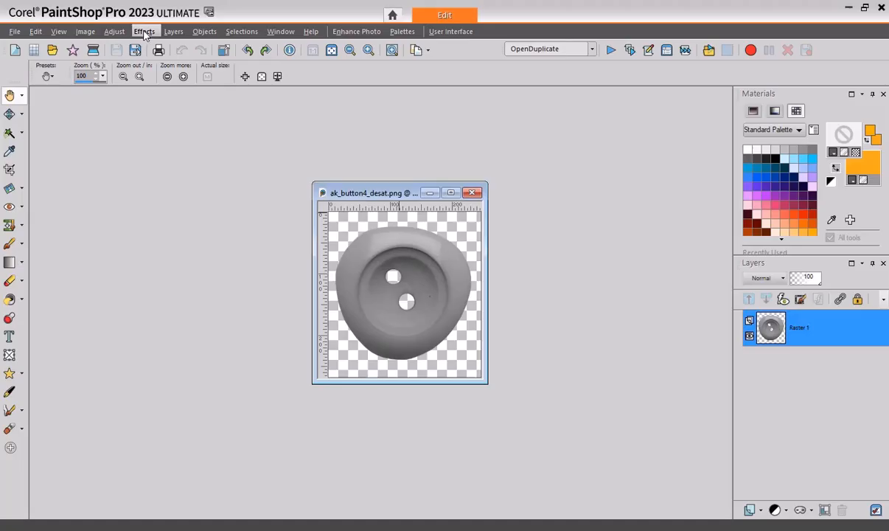
pyautogui.click(114, 31)
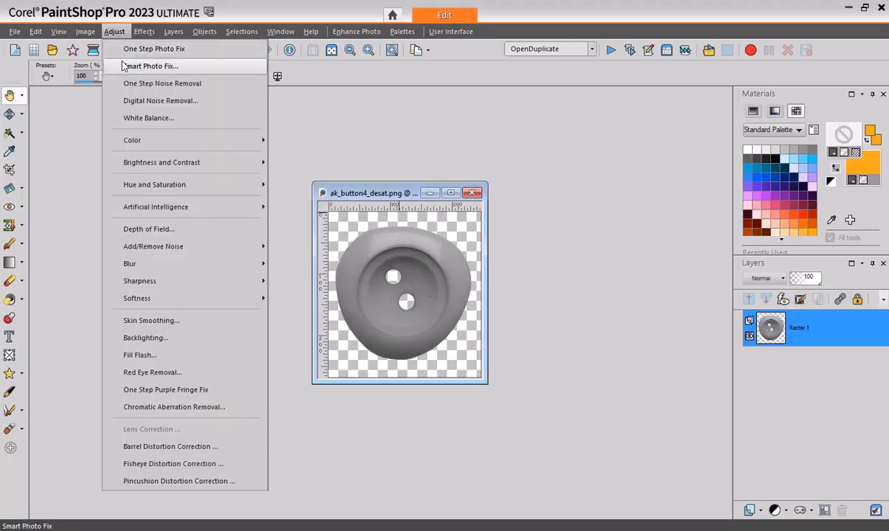
pyautogui.moveTo(144, 190)
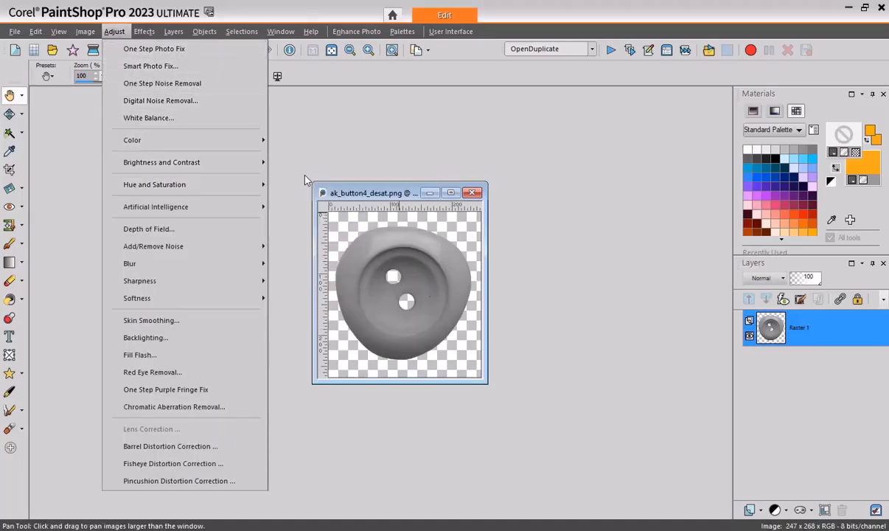
pyautogui.click(300, 192)
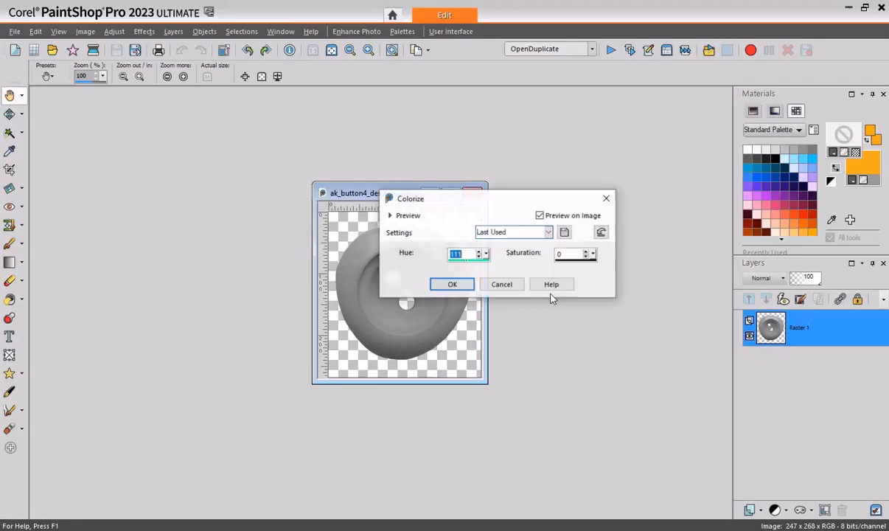
pyautogui.click(500, 285)
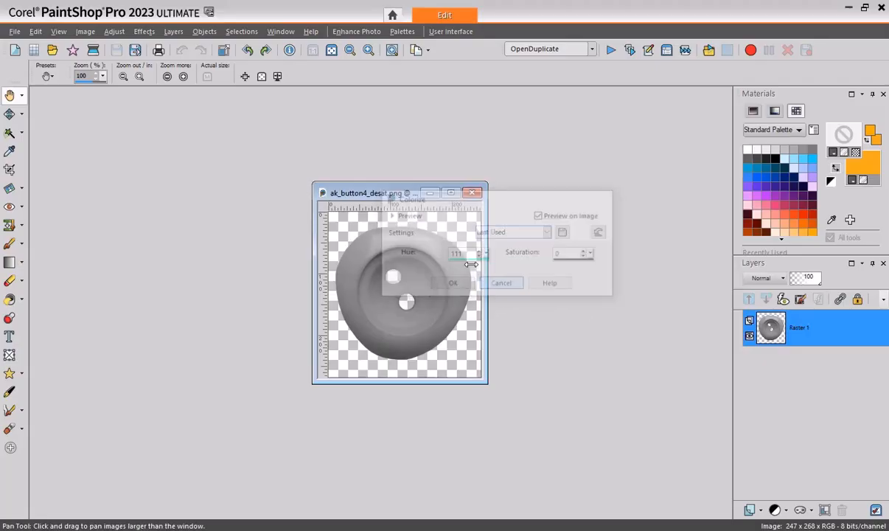
# Colorize the grey button blue using Hue/Saturation/Lightness with hue 230, saturation 50 and lightness -13
pyautogui.click(115, 31)
pyautogui.moveTo(133, 185)
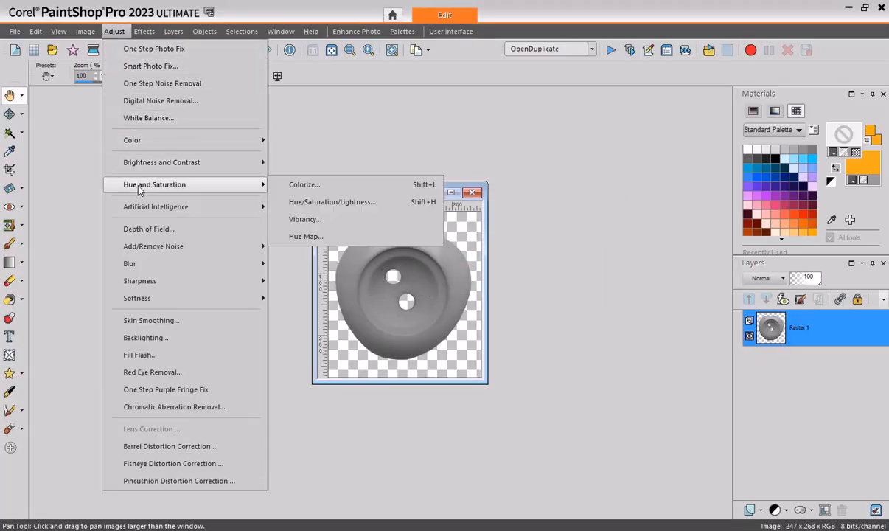
pyautogui.click(341, 201)
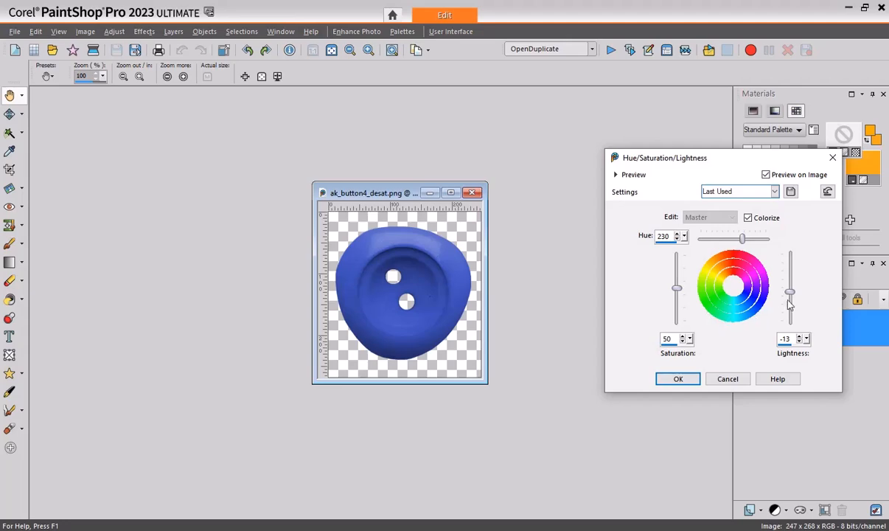
pyautogui.click(678, 379)
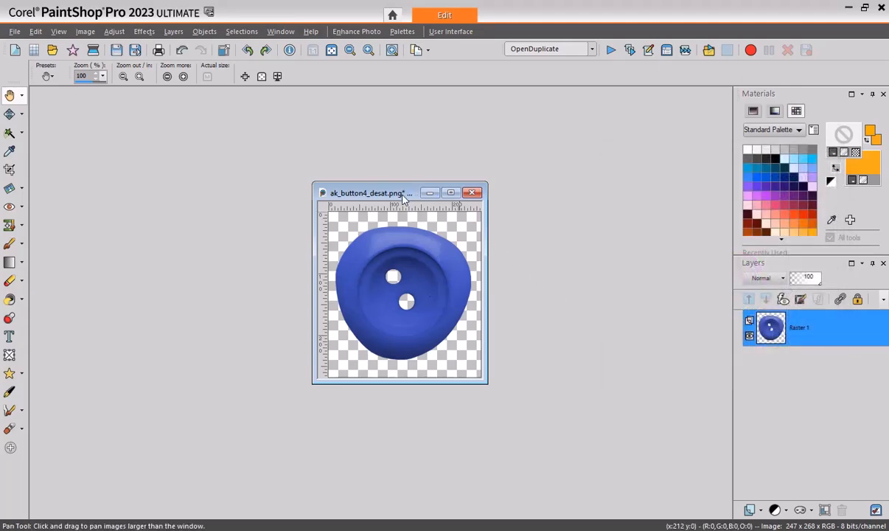
# Duplicate the blue button image and close the original ak_button4_desat.png, keeping the copy open
pyautogui.moveTo(402, 193); pyautogui.dragTo(194, 205)
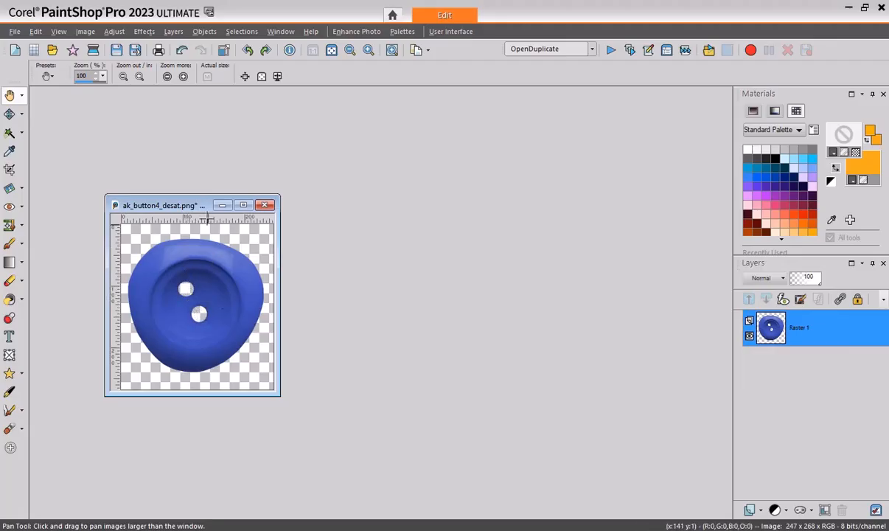
pyautogui.moveTo(197, 209); pyautogui.dragTo(198, 206)
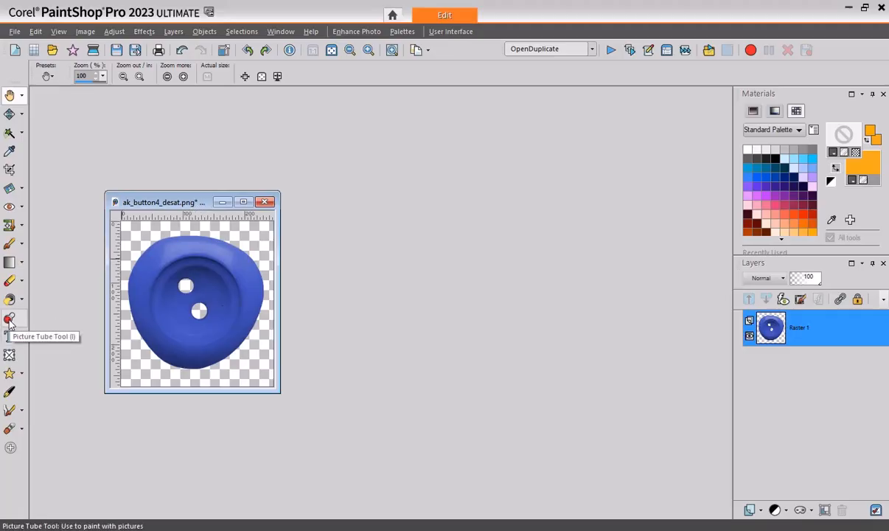
pyautogui.moveTo(177, 206)
pyautogui.mouseDown()
pyautogui.moveTo(347, 207)
pyautogui.moveTo(346, 216)
pyautogui.moveTo(169, 201)
pyautogui.mouseUp()
pyautogui.hotkey('shift', 'd')
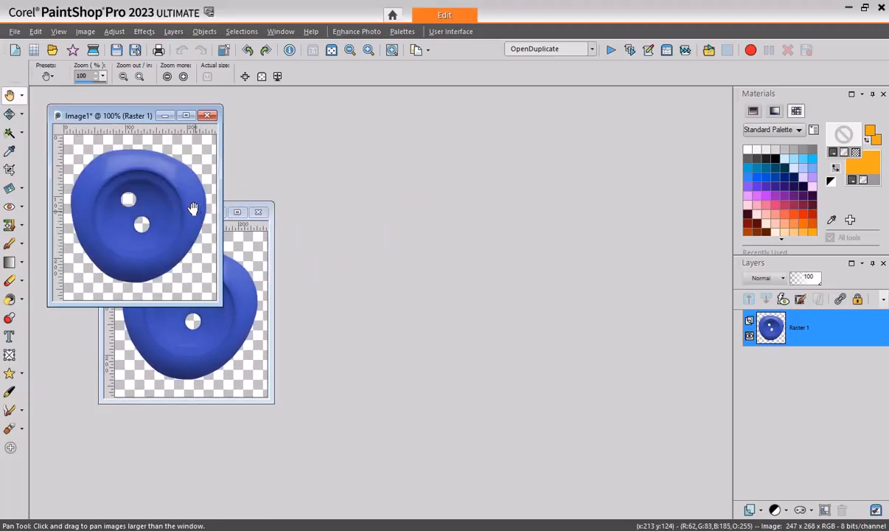
pyautogui.moveTo(150, 118); pyautogui.dragTo(411, 184)
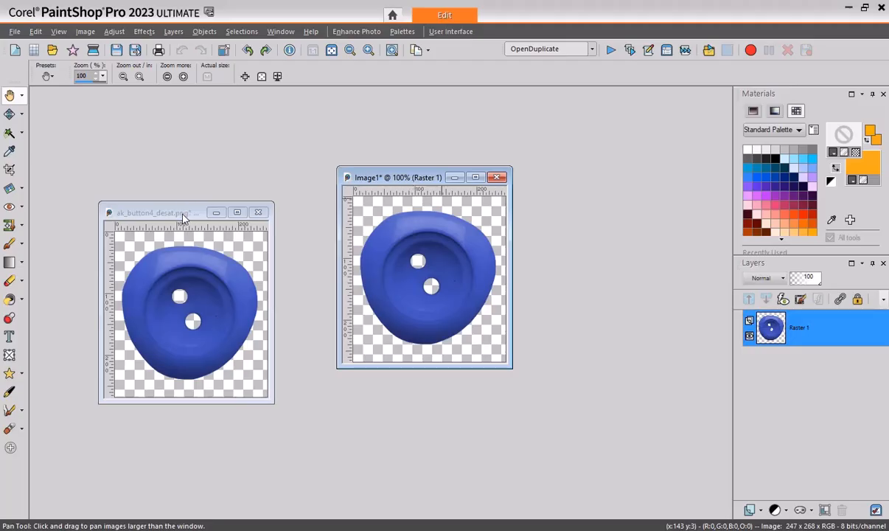
pyautogui.click(116, 215)
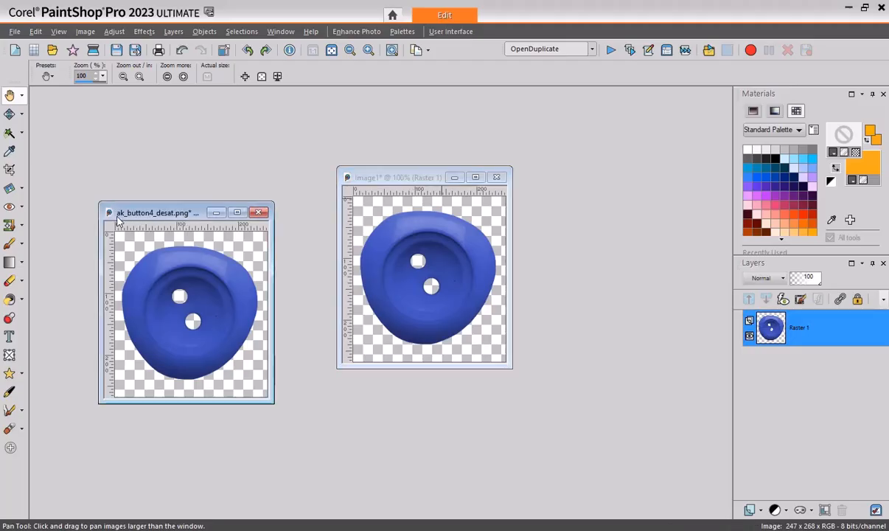
pyautogui.click(258, 212)
pyautogui.moveTo(395, 185); pyautogui.dragTo(259, 248)
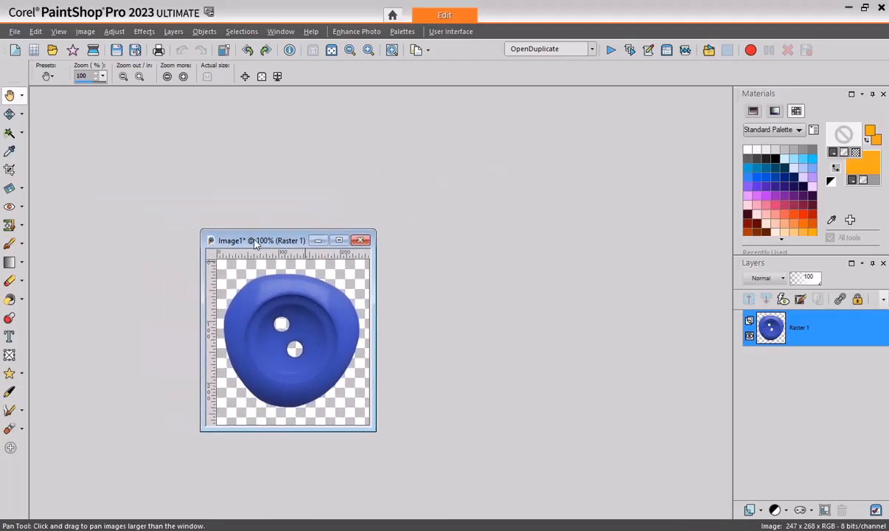
# Enlarge the canvas to 1000 x 1000 pixels with the button placed in the centre
pyautogui.click(85, 31)
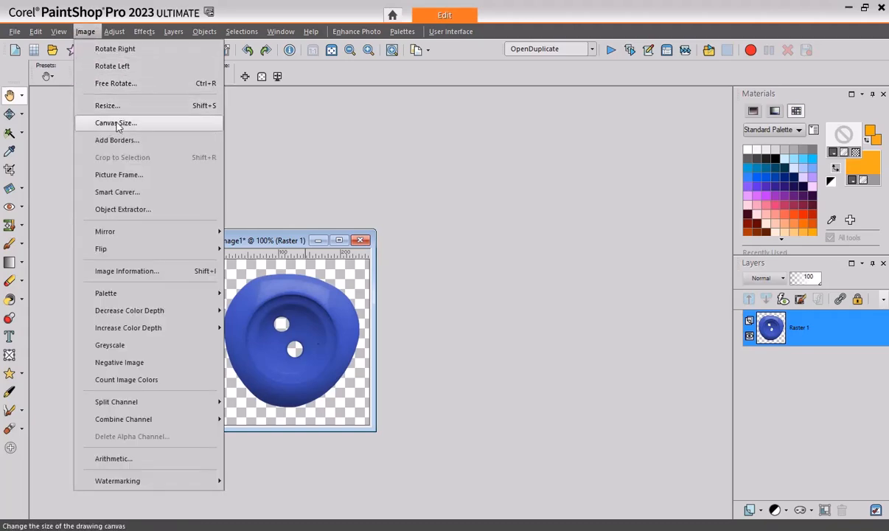
pyautogui.click(116, 123)
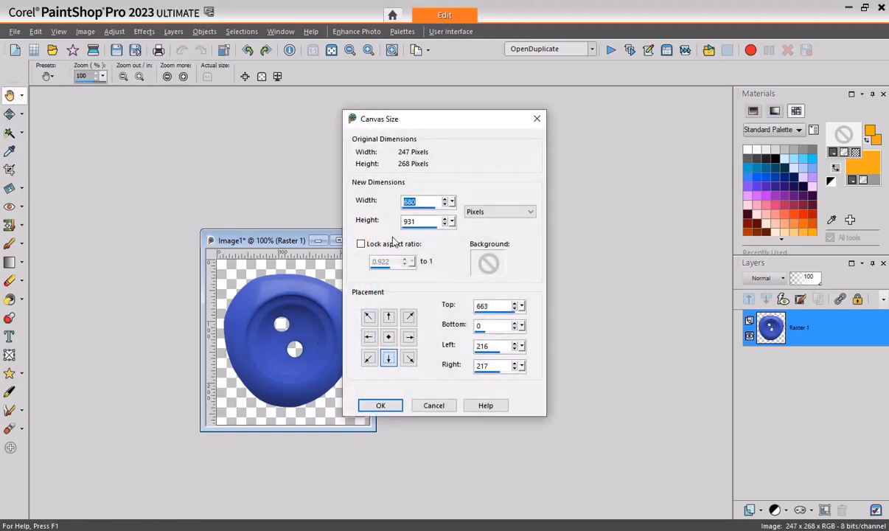
pyautogui.click(389, 337)
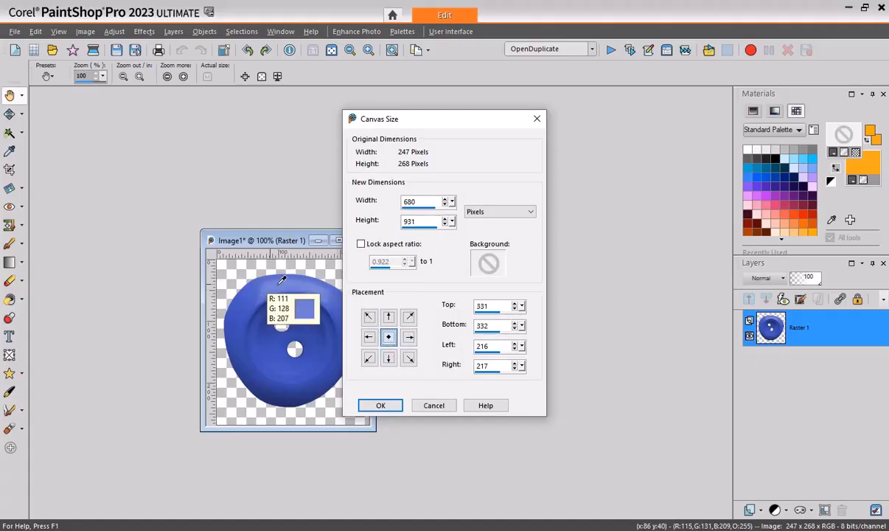
pyautogui.doubleClick(410, 201)
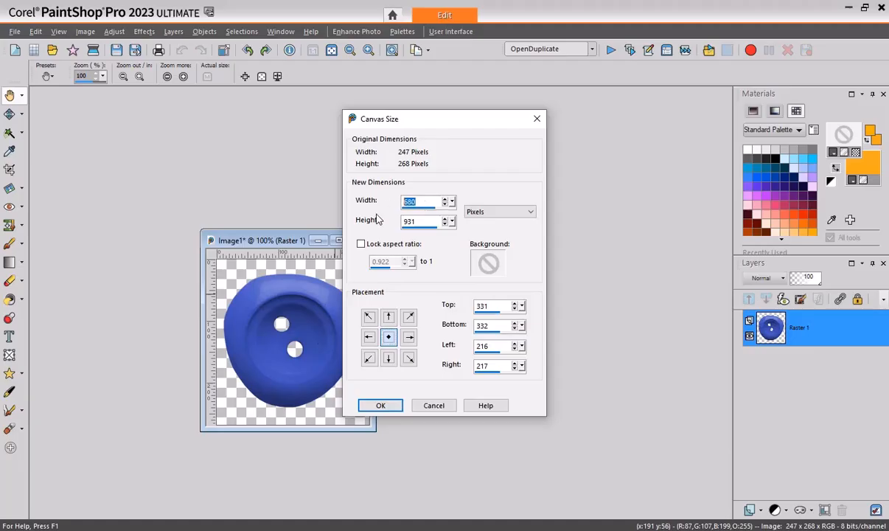
pyautogui.write('1000')
pyautogui.press('Tab')
pyautogui.write('1000')
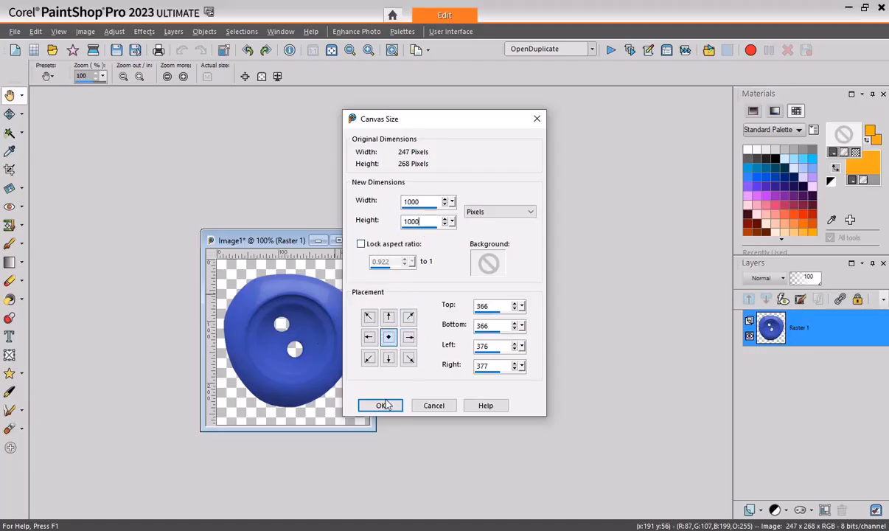
pyautogui.click(381, 406)
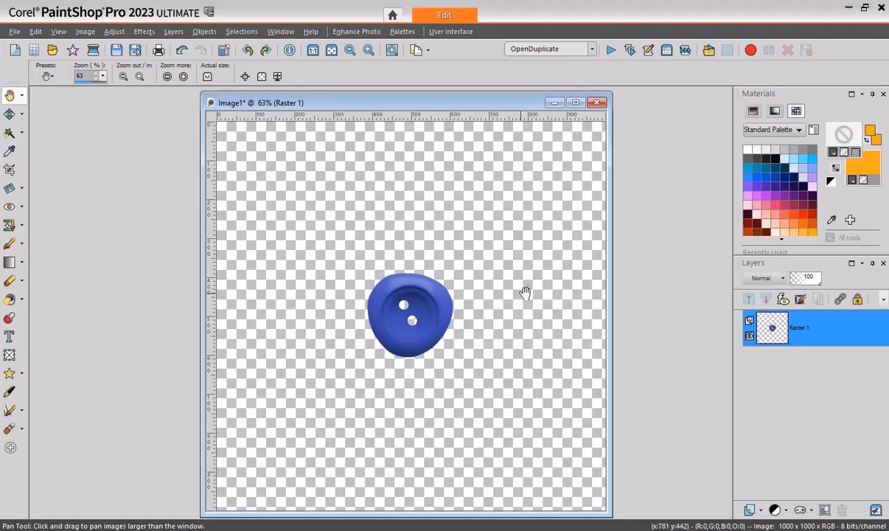
pyautogui.moveTo(466, 106); pyautogui.dragTo(443, 104)
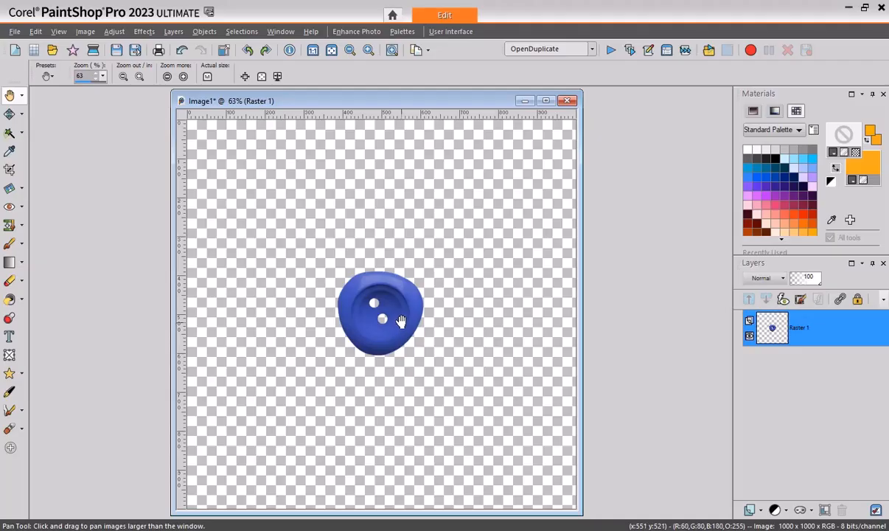
# Paint a slightly rising rope strand about 720 pixels long above the button on a new raster layer, using the tan twisted-rope picture tube
pyautogui.click(9, 319)
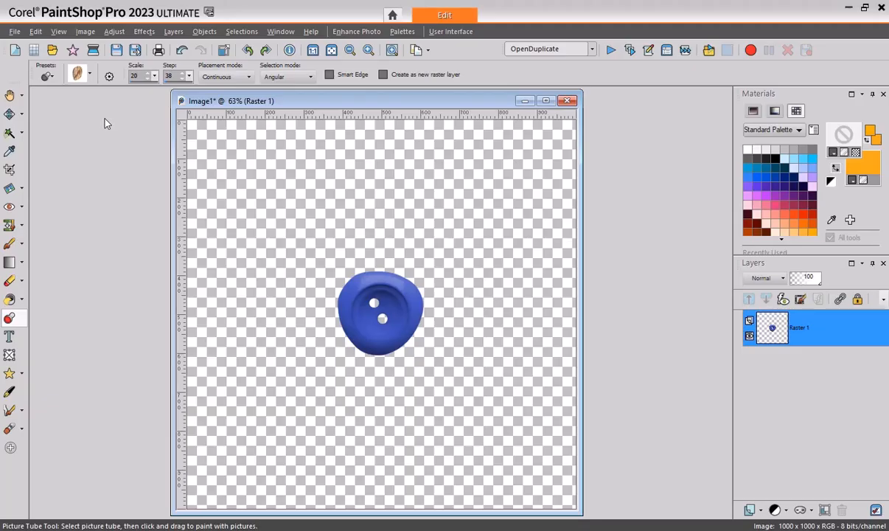
pyautogui.click(90, 76)
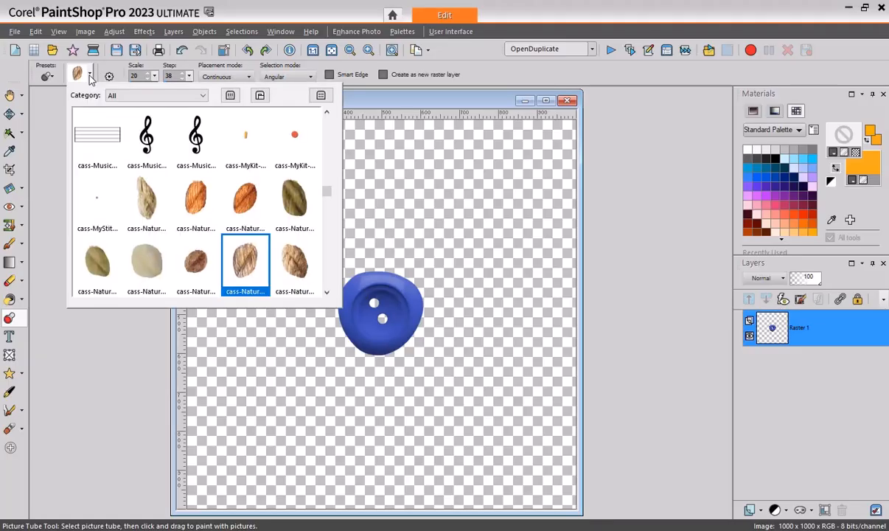
pyautogui.click(246, 267)
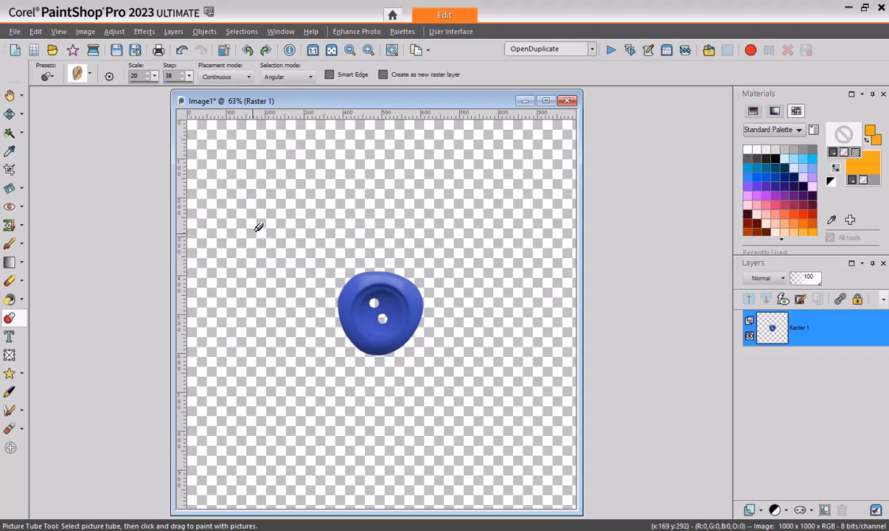
pyautogui.click(751, 509)
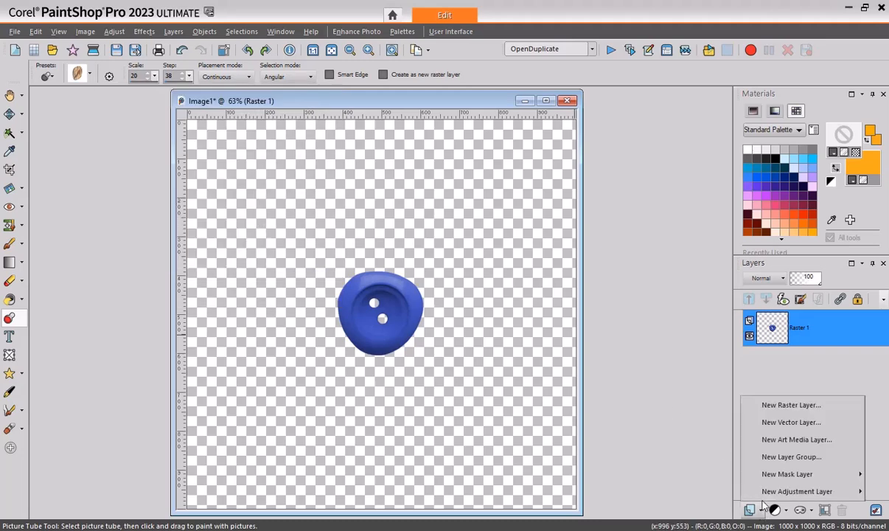
pyautogui.click(770, 408)
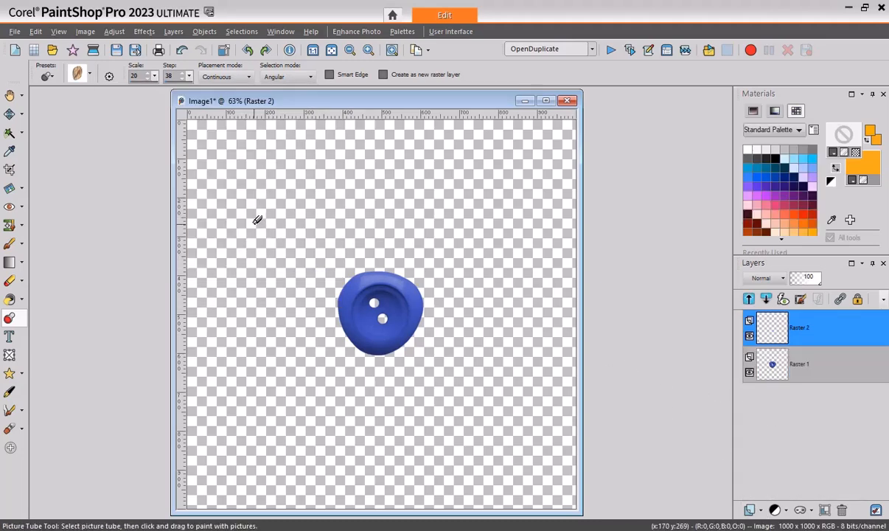
pyautogui.moveTo(242, 220)
pyautogui.mouseDown()
pyautogui.moveTo(354, 197)
pyautogui.moveTo(522, 188)
pyautogui.mouseUp()
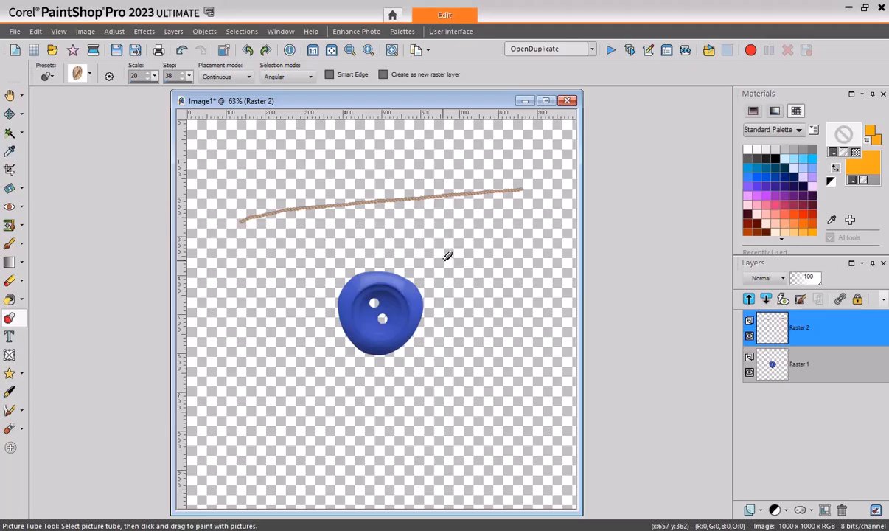
# Paint several short overlapping rope strands side by side between the button's two holes to form the thread
pyautogui.click(375, 303)
pyautogui.scroll(1, 414, 312)
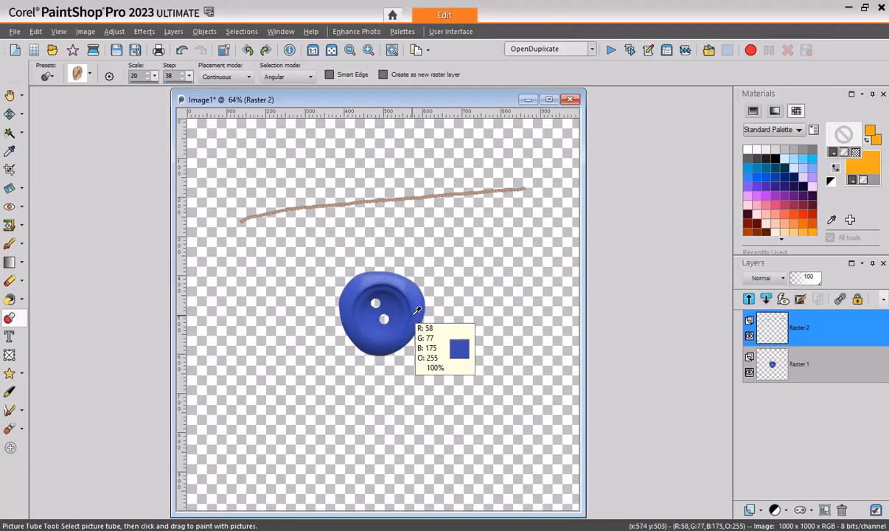
pyautogui.scroll(2, 417, 319)
pyautogui.scroll(1, 417, 319)
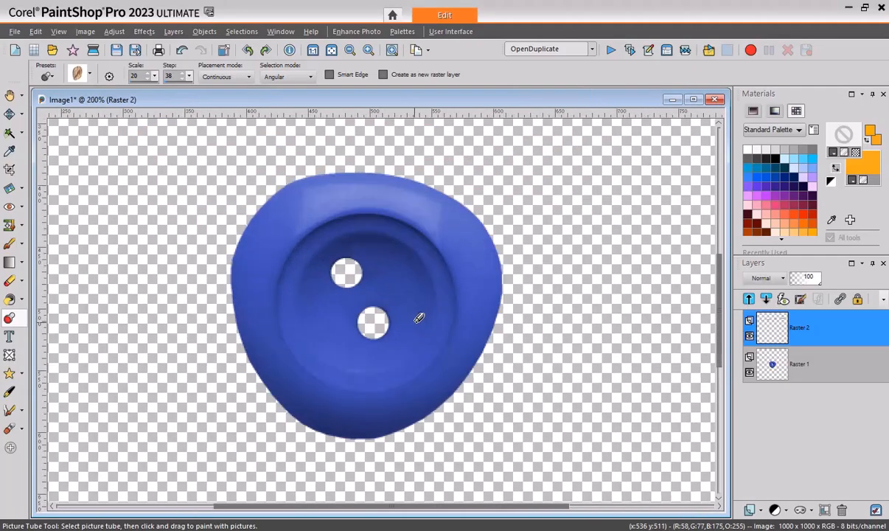
pyautogui.click(352, 308)
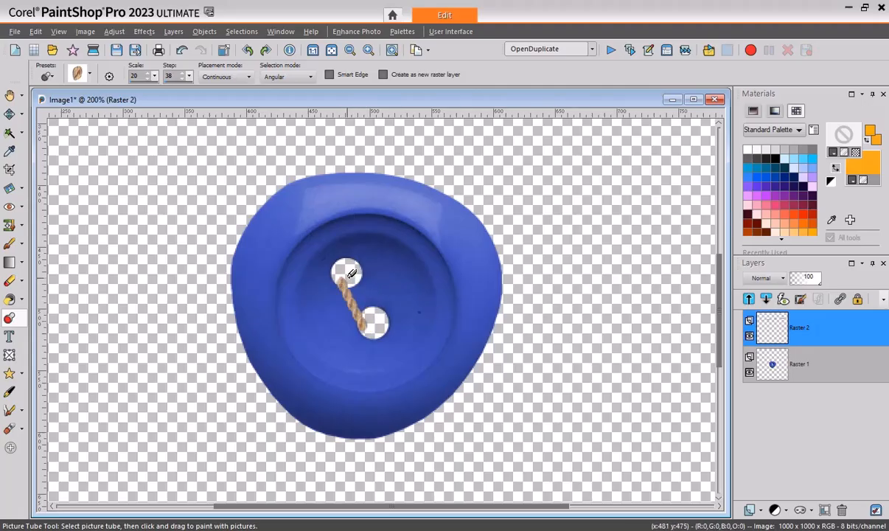
pyautogui.click(354, 299)
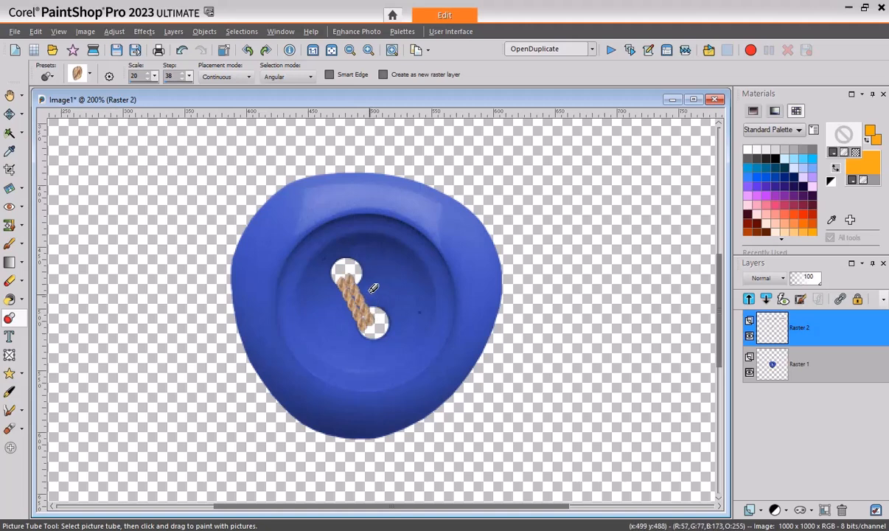
pyautogui.click(360, 297)
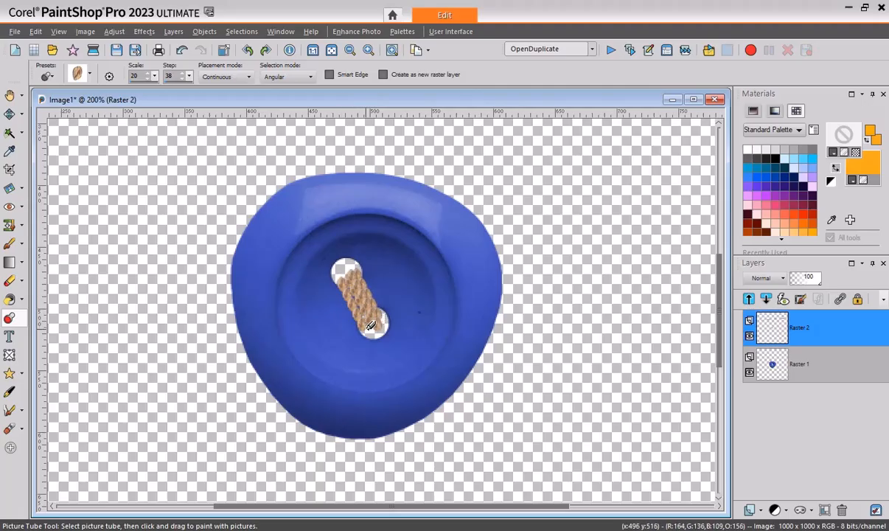
pyautogui.click(368, 328)
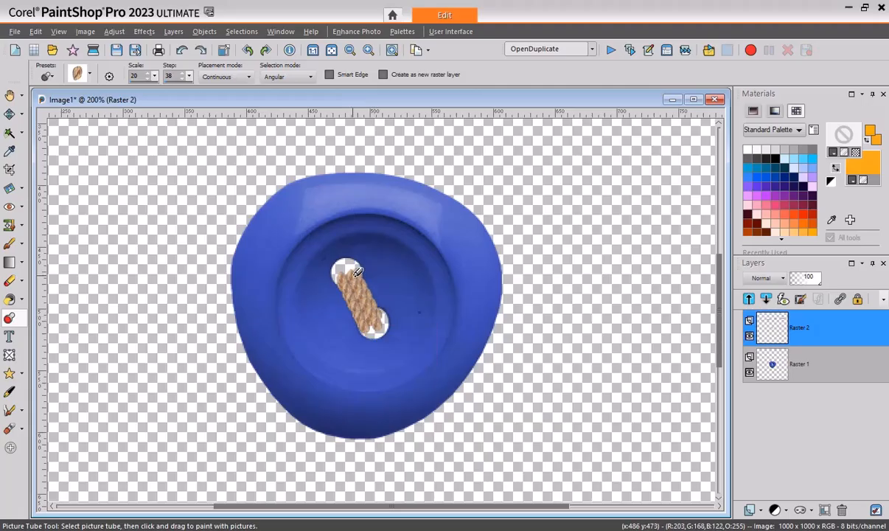
pyautogui.moveTo(354, 275); pyautogui.dragTo(381, 325)
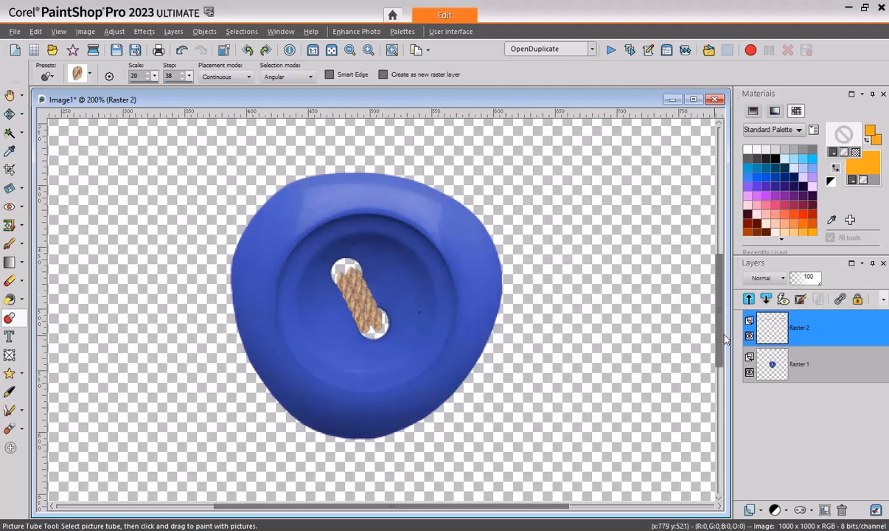
# Undo the painted rope strands so that Raster 2 is empty above the button
pyautogui.moveTo(720, 345); pyautogui.dragTo(718, 225)
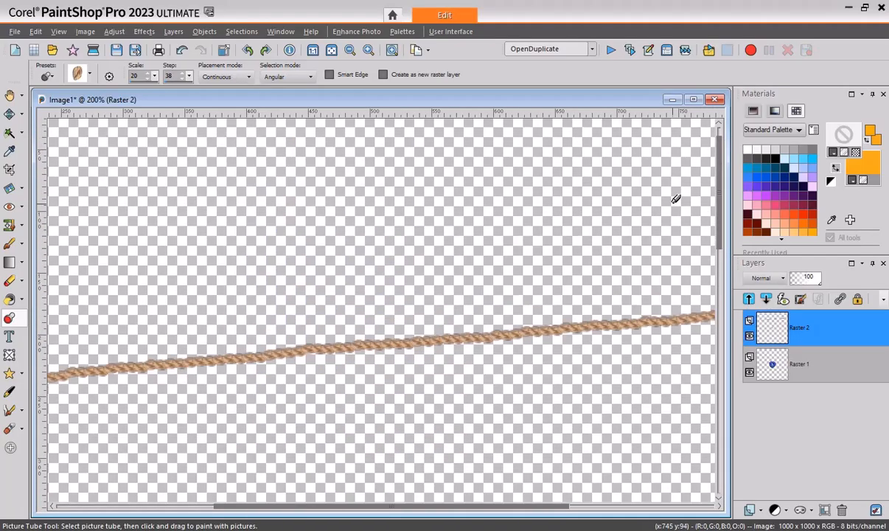
pyautogui.hotkey('ctrl', 'z')
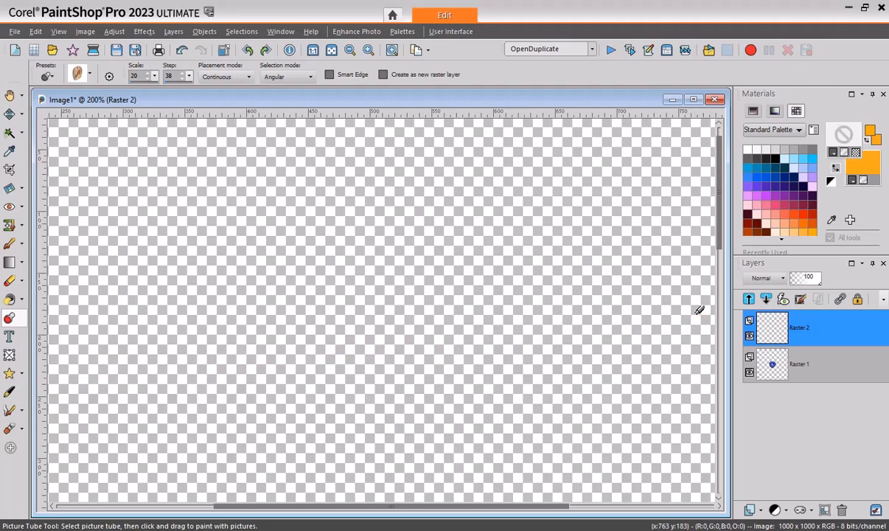
pyautogui.moveTo(722, 242); pyautogui.dragTo(720, 250)
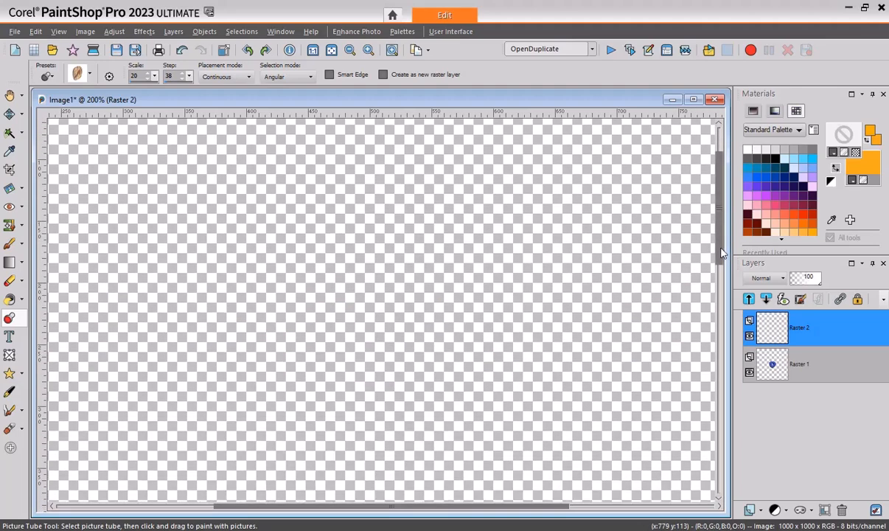
pyautogui.moveTo(494, 508); pyautogui.dragTo(477, 516)
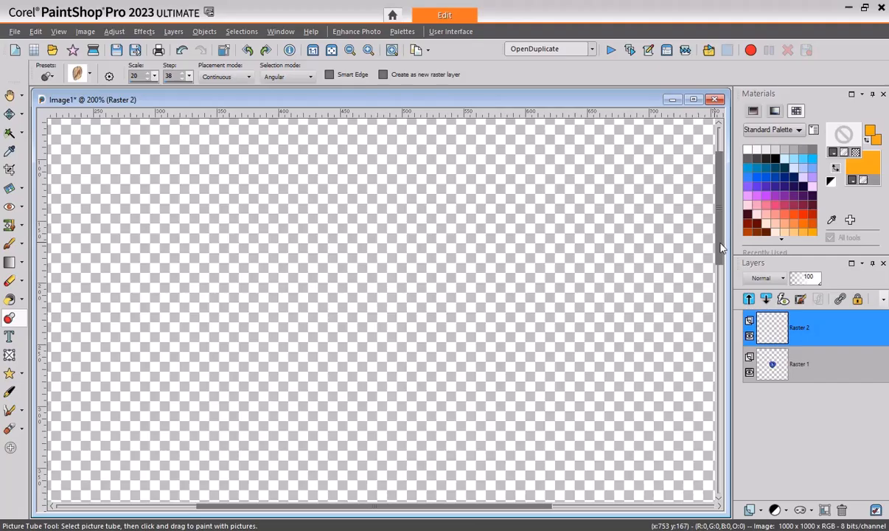
pyautogui.moveTo(722, 248)
pyautogui.mouseDown()
pyautogui.moveTo(722, 274)
pyautogui.moveTo(719, 254)
pyautogui.mouseUp()
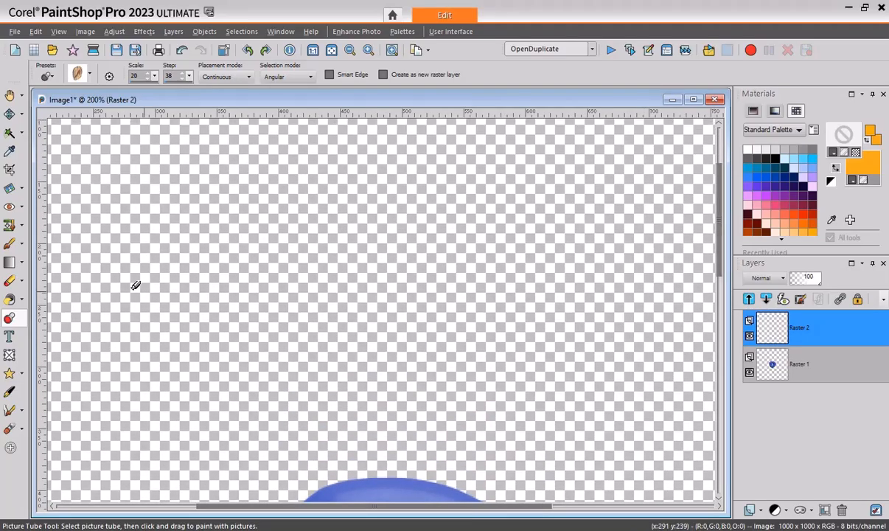
# Set up the Paint Brush with a medium gray foreground colour, size 10 and hardness 95
pyautogui.click(9, 248)
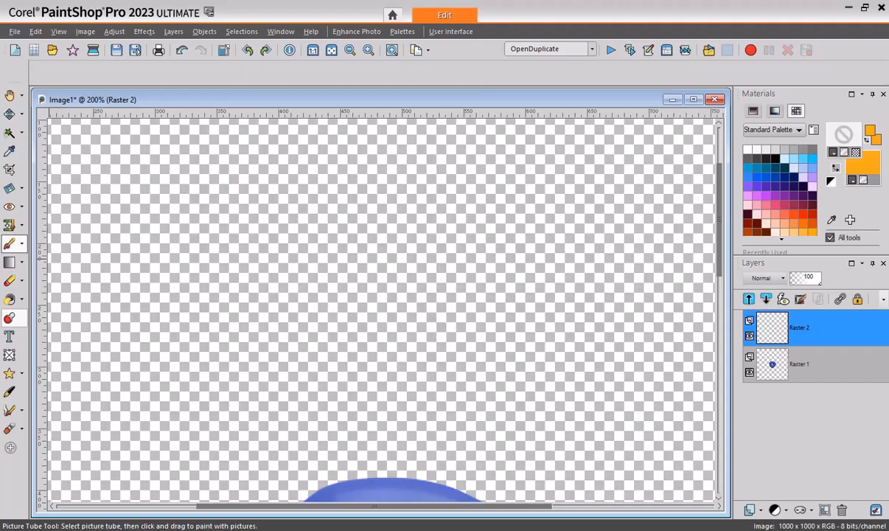
pyautogui.click(814, 148)
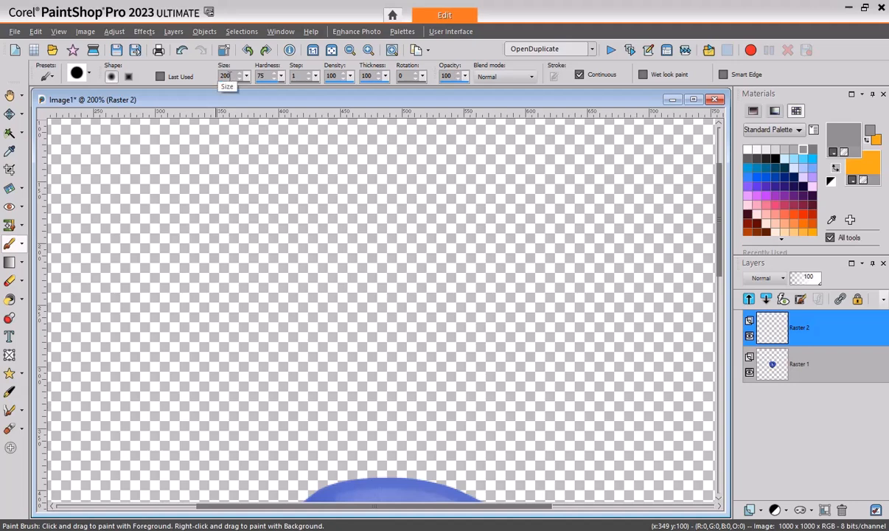
pyautogui.doubleClick(224, 76)
pyautogui.write('10')
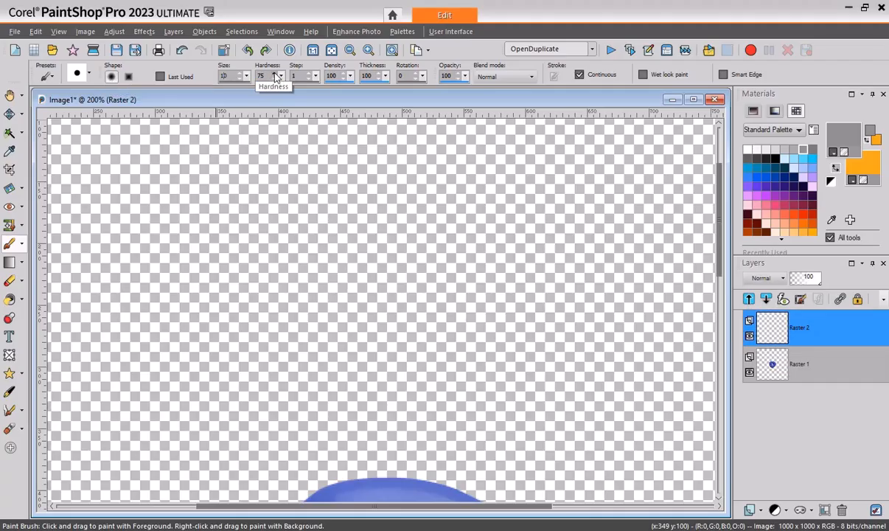
pyautogui.moveTo(266, 75); pyautogui.dragTo(247, 77)
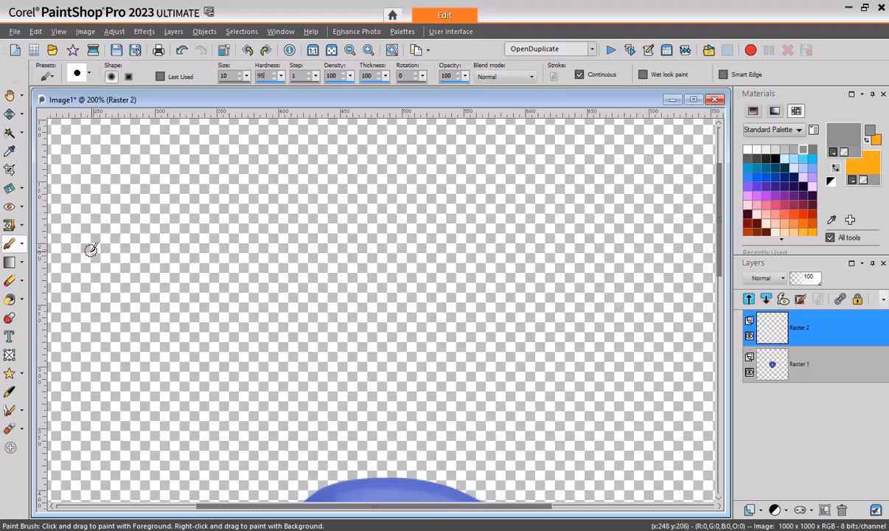
# Paint a straight horizontal gray line about 375 pixels long above the button on Raster 2
pyautogui.click(161, 261)
pyautogui.keyDown('shift'); pyautogui.click(623, 261); pyautogui.keyUp('shift')
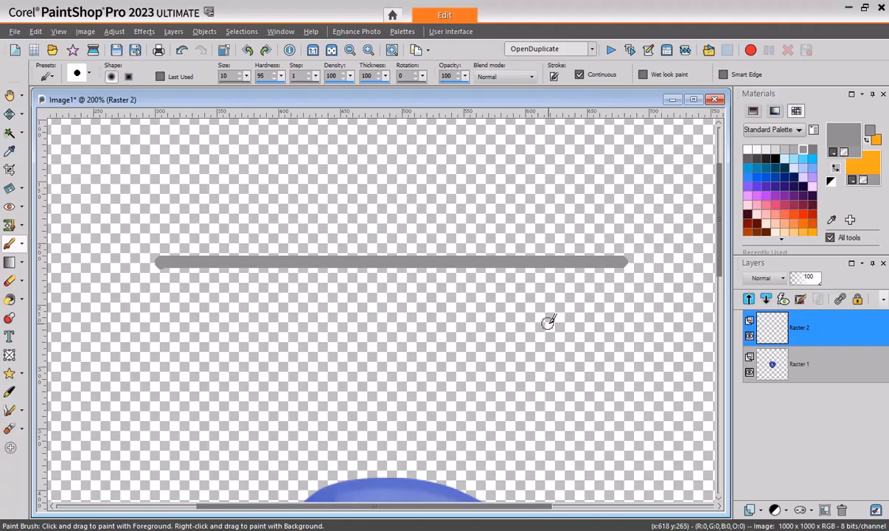
pyautogui.scroll(-1, 564, 306)
pyautogui.scroll(-1, 580, 286)
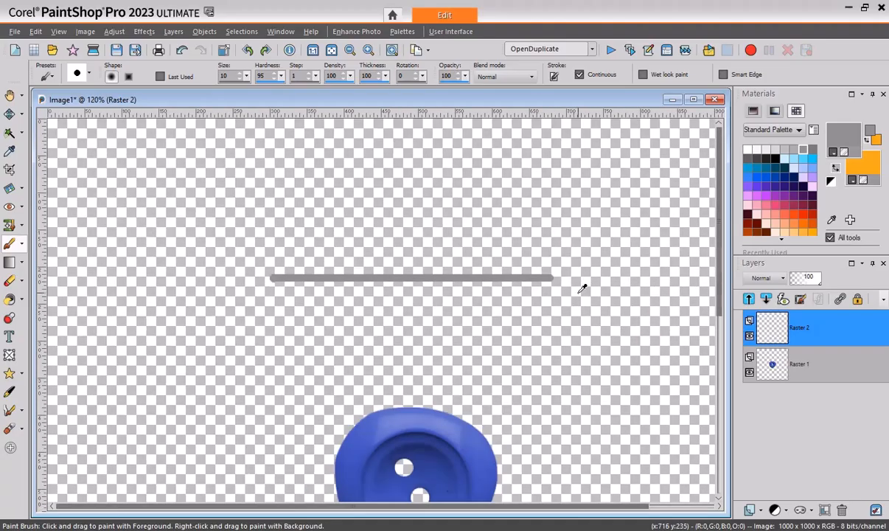
pyautogui.scroll(-1, 581, 288)
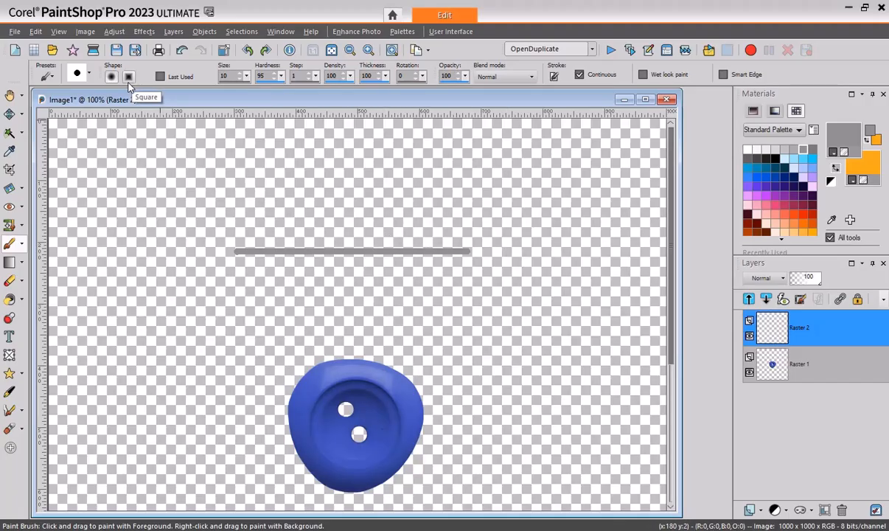
# Add uniform, monochrome noise to the gray line
pyautogui.click(114, 32)
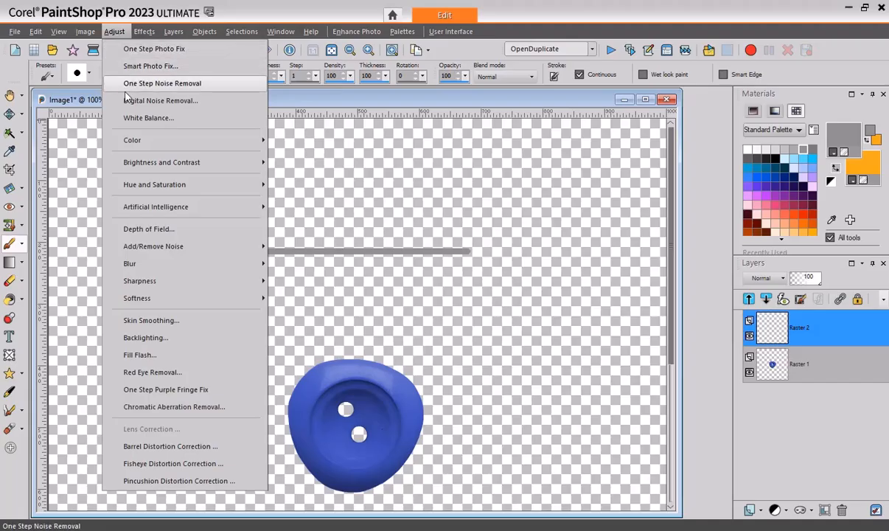
pyautogui.moveTo(138, 252)
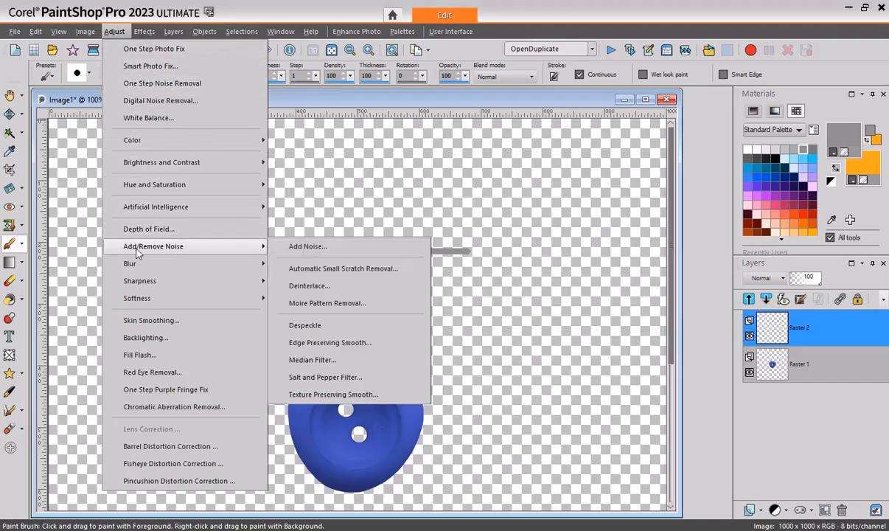
pyautogui.click(305, 249)
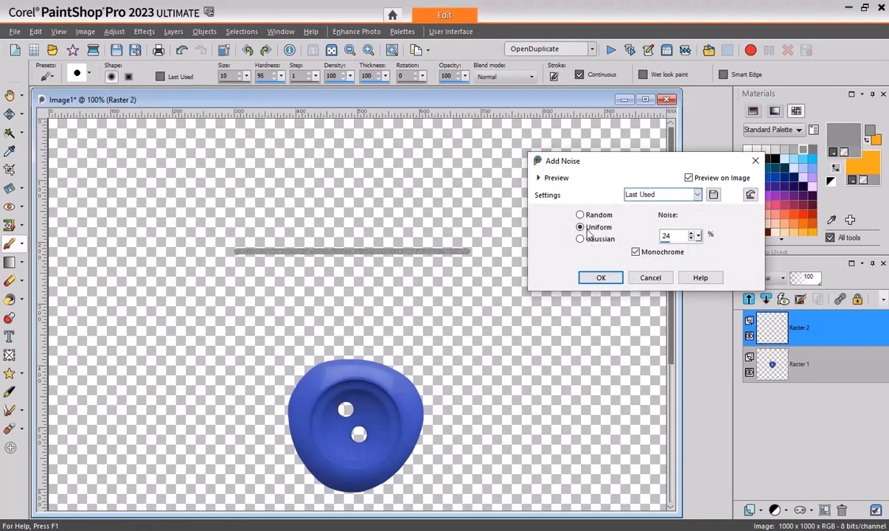
pyautogui.doubleClick(673, 235)
pyautogui.click(594, 277)
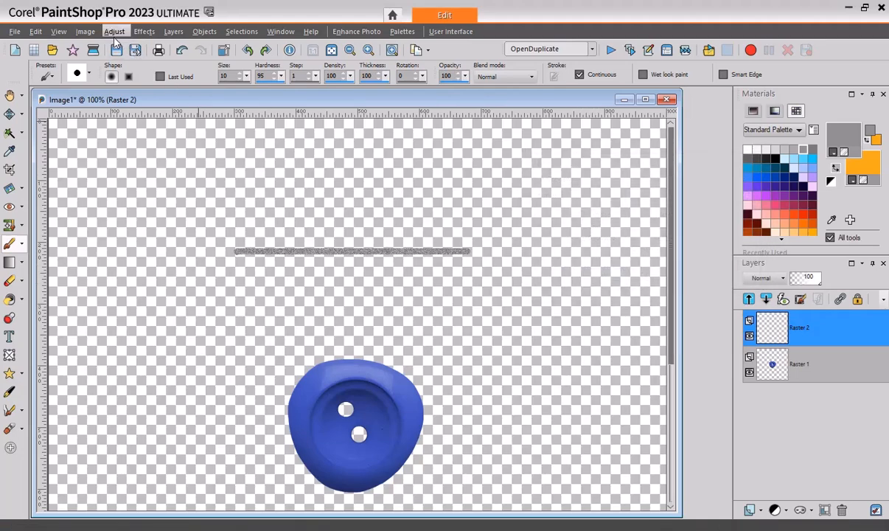
# Apply an Inner Bevel to the noisy line with width 7, smoothness 30 and depth 4
pyautogui.click(142, 32)
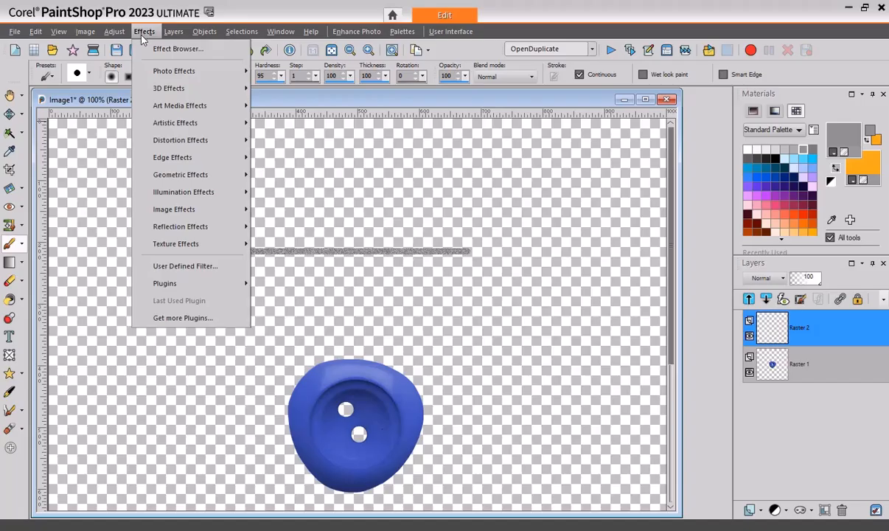
pyautogui.moveTo(155, 91)
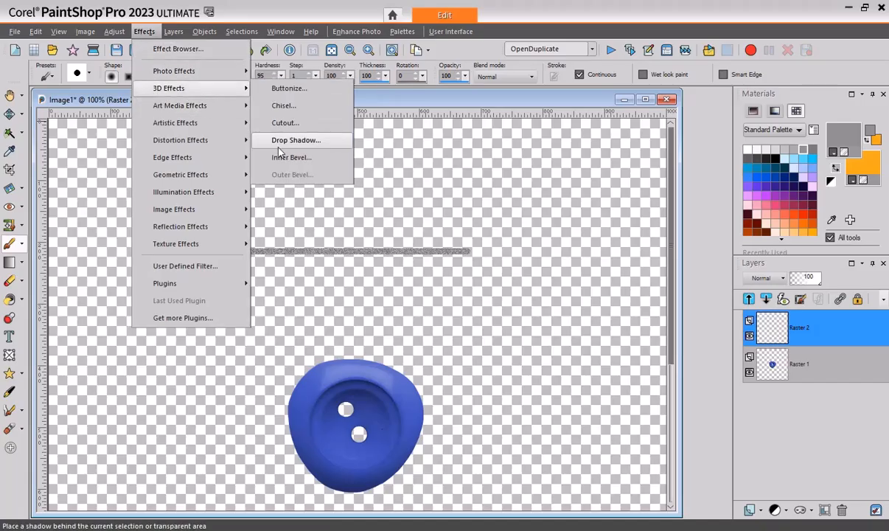
pyautogui.click(267, 157)
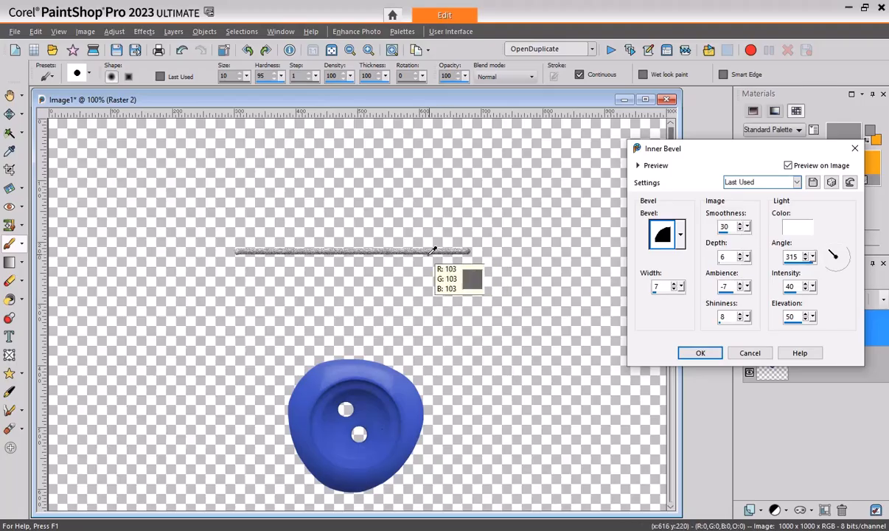
pyautogui.click(741, 260)
pyautogui.click(740, 260)
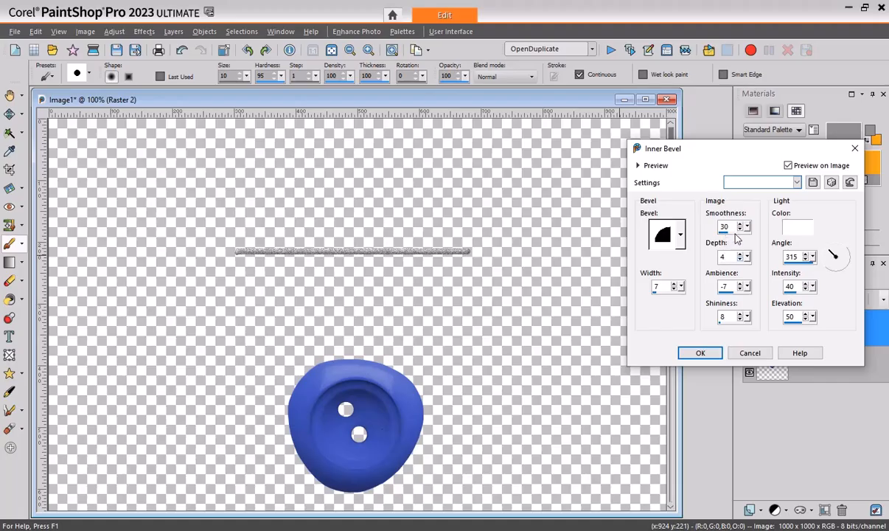
pyautogui.scroll(-5, 719, 226)
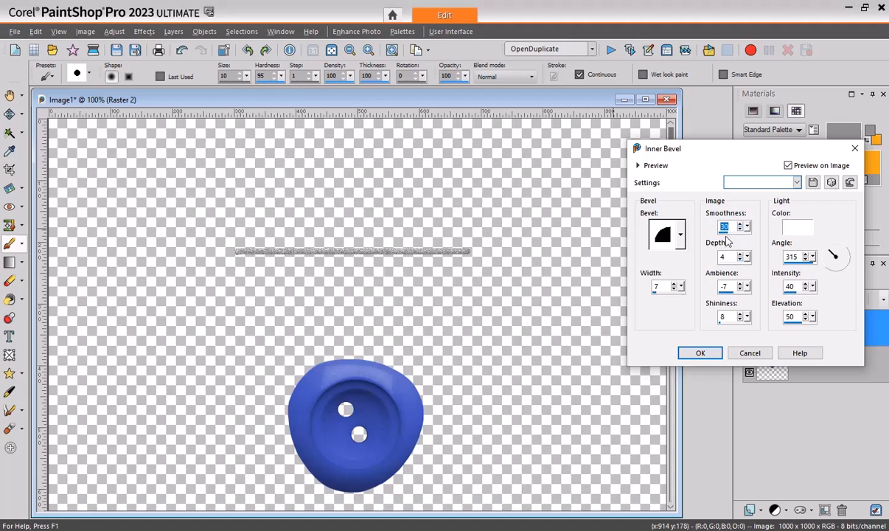
pyautogui.click(698, 353)
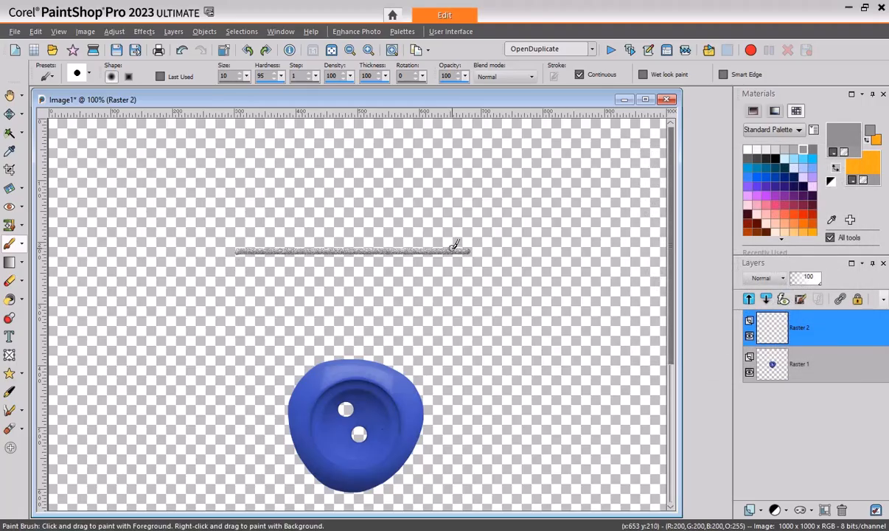
# Stretch the beveled line horizontally to about 256% so it spans nearly the full canvas width
pyautogui.click(22, 114)
pyautogui.click(53, 116)
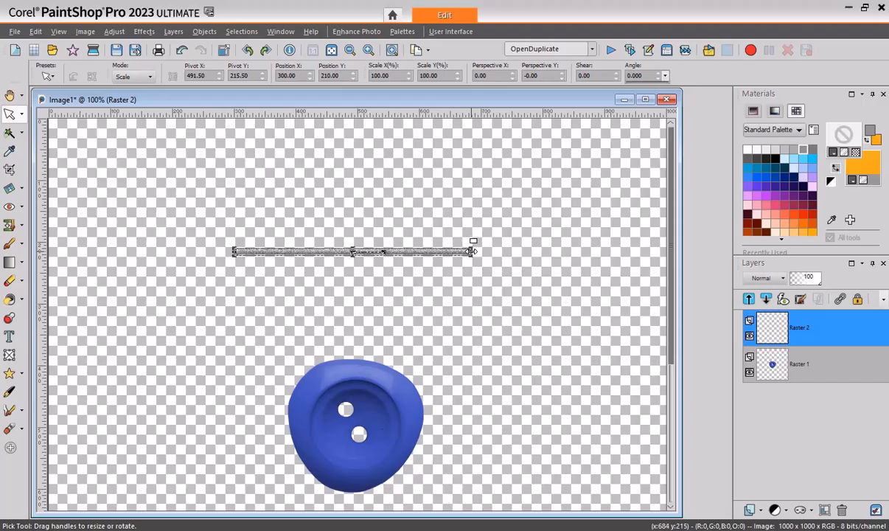
pyautogui.moveTo(473, 250); pyautogui.dragTo(661, 251)
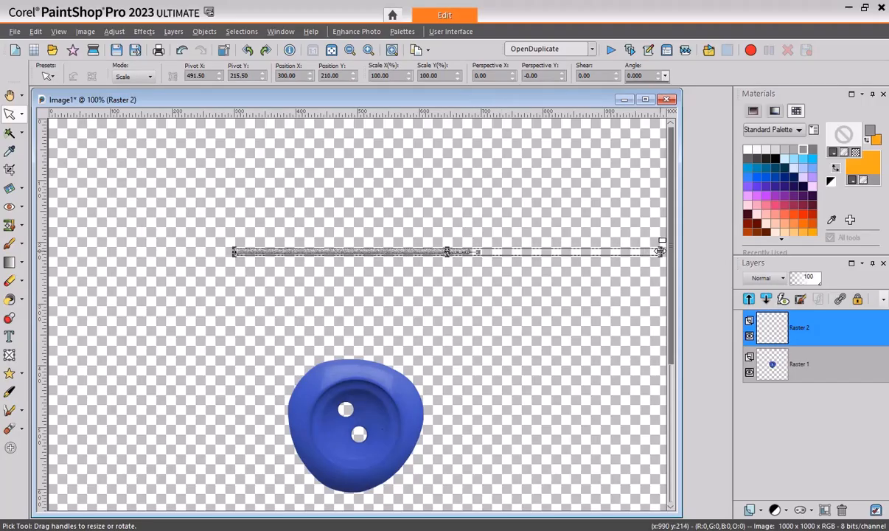
pyautogui.moveTo(235, 252); pyautogui.dragTo(53, 252)
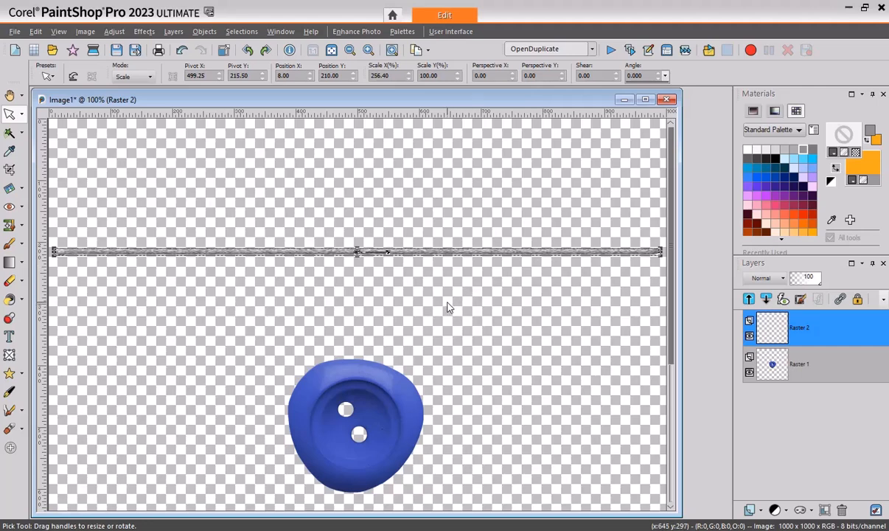
pyautogui.press('m')
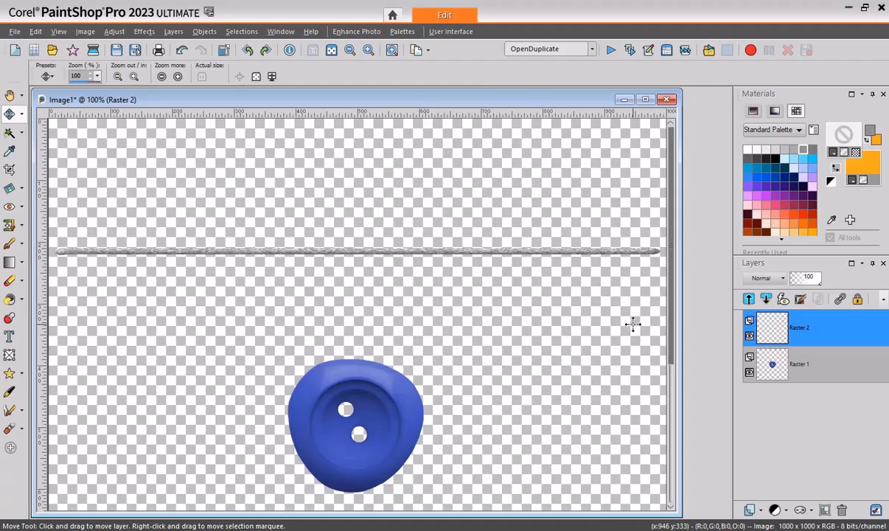
# Inspect the thread's texture up close and reduce its thickness to about 64% vertical scale
pyautogui.scroll(1, 652, 311)
pyautogui.scroll(3, 656, 314)
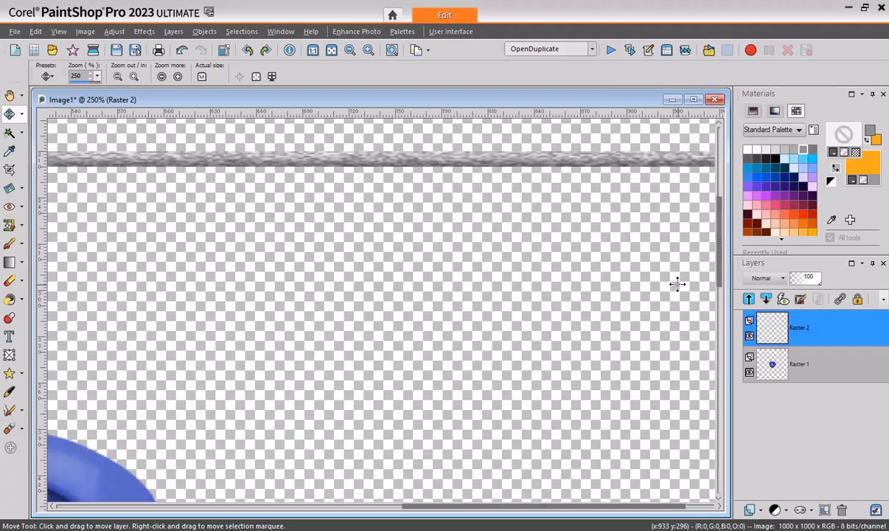
pyautogui.scroll(2, 722, 255)
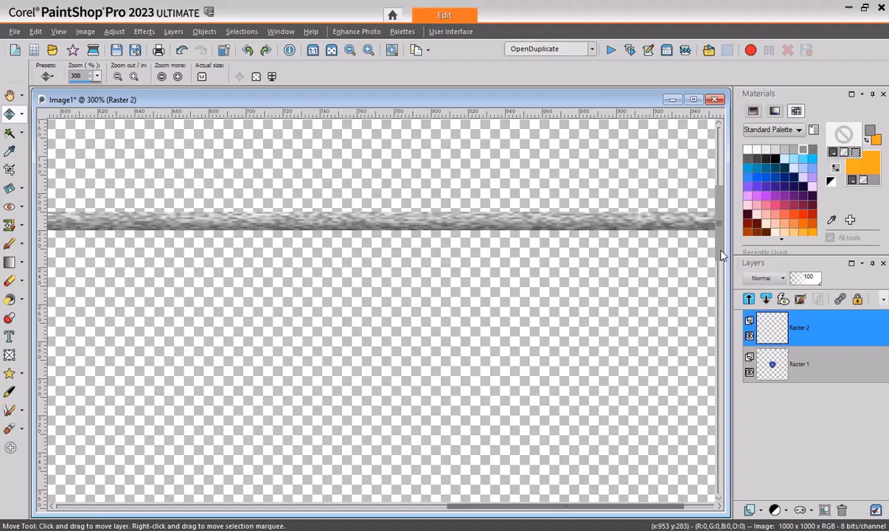
pyautogui.scroll(-2, 723, 255)
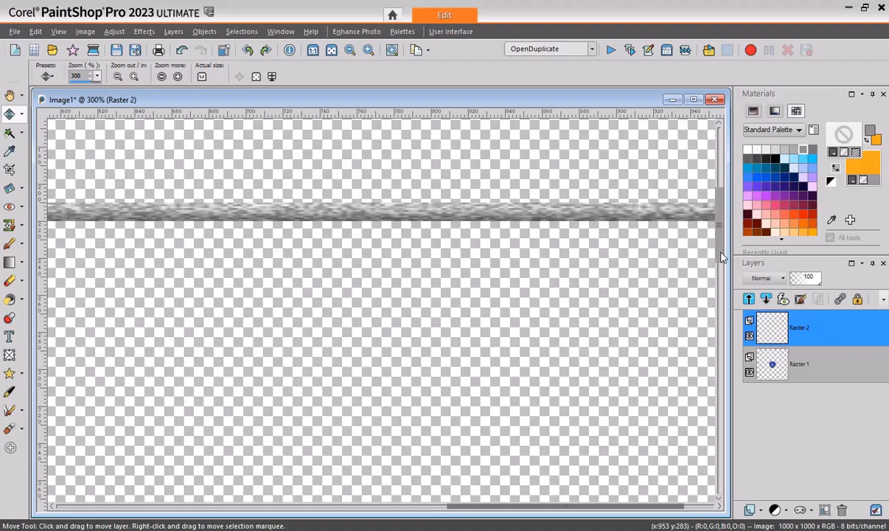
pyautogui.scroll(-1, 714, 260)
pyautogui.scroll(-3, 714, 260)
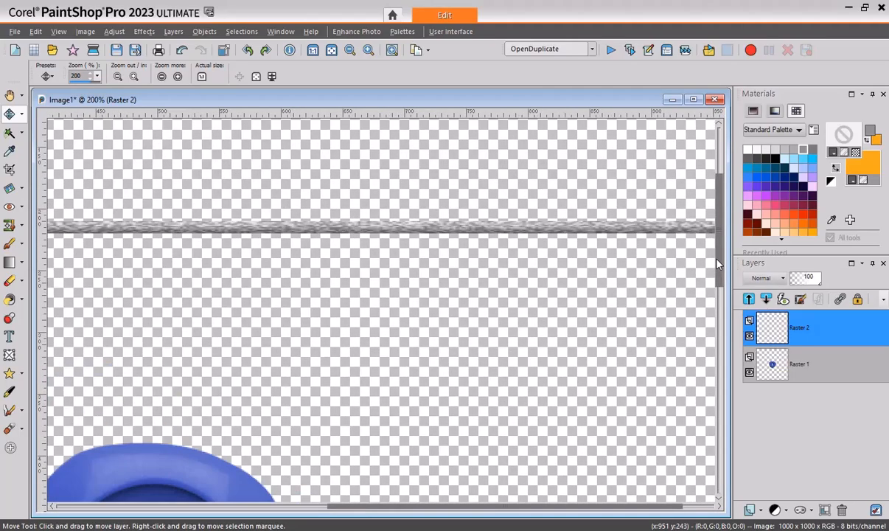
pyautogui.scroll(-1, 717, 267)
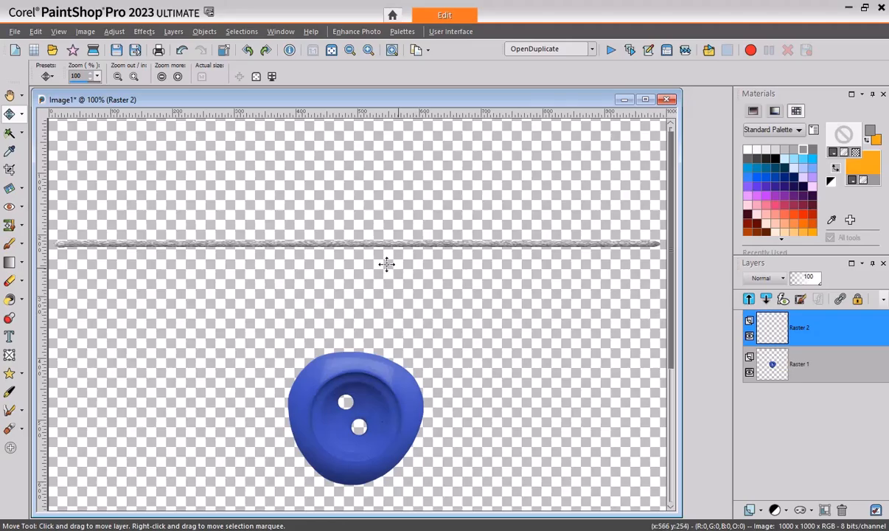
pyautogui.click(23, 116)
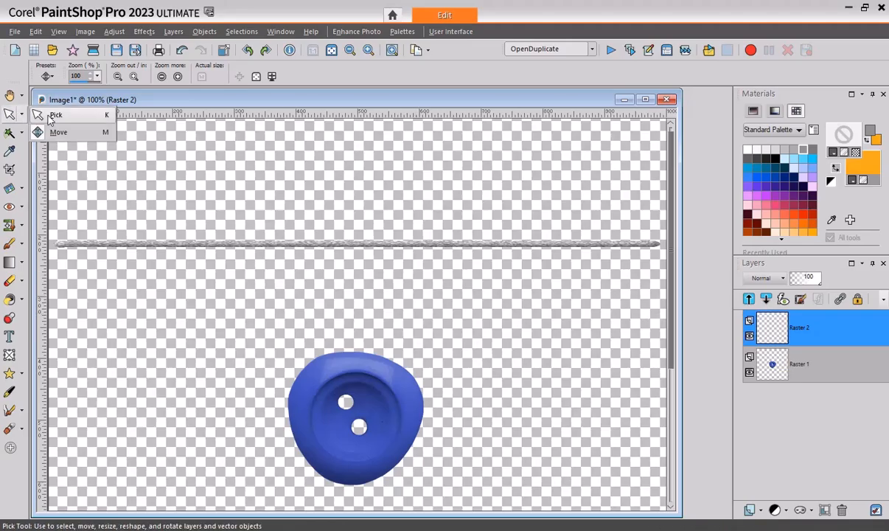
pyautogui.click(66, 115)
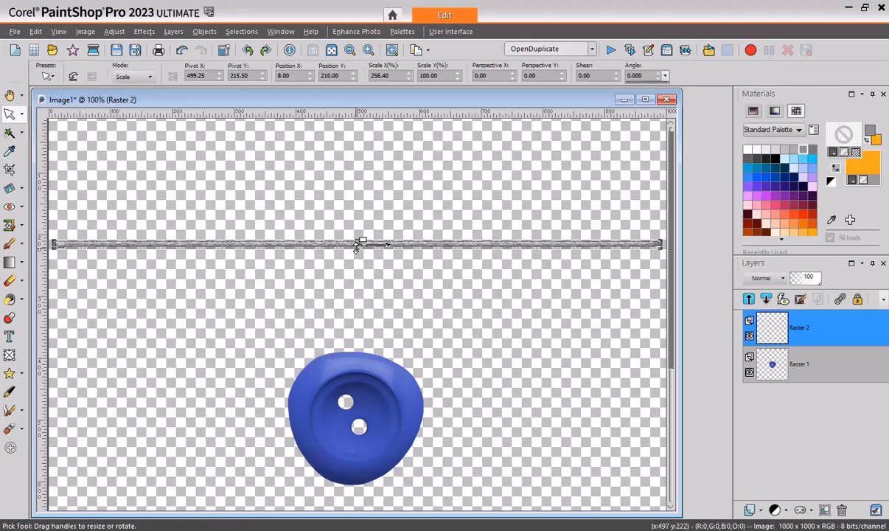
pyautogui.moveTo(356, 247); pyautogui.dragTo(357, 241)
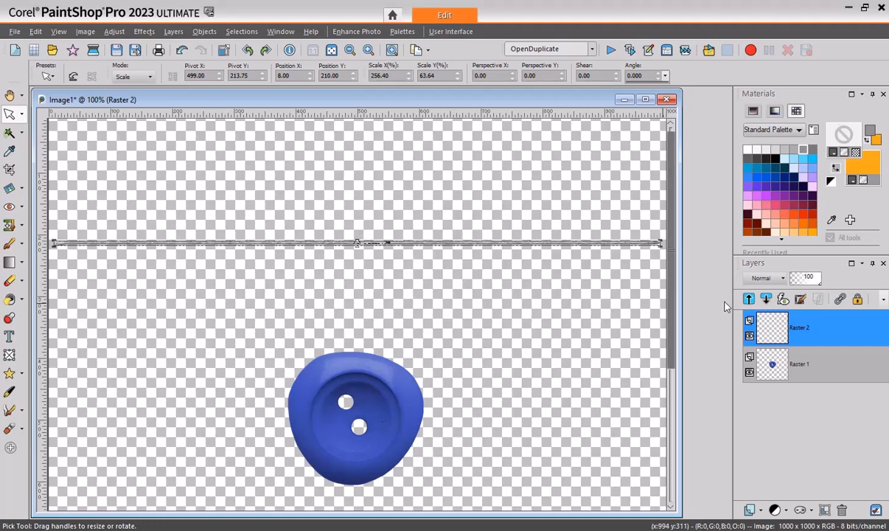
pyautogui.moveTo(771, 334)
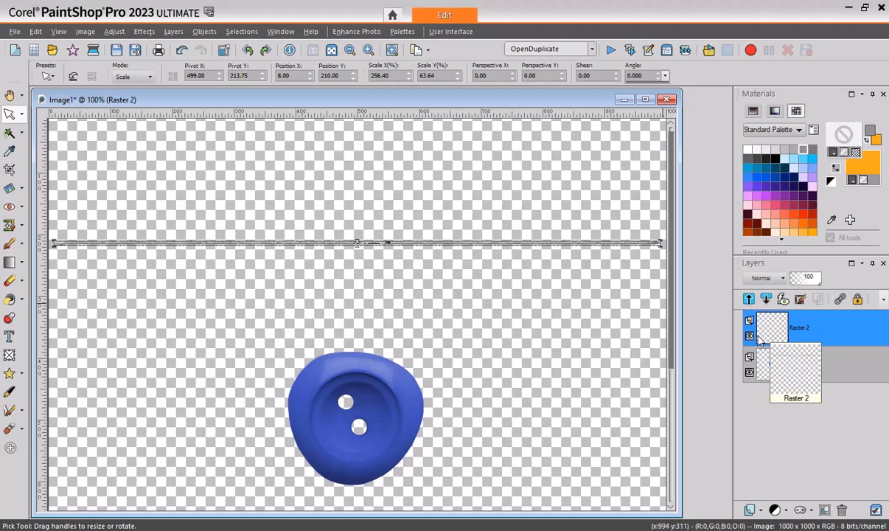
# Duplicate the Raster 2 thread layer and offset the copy just below the original strand, shifted slightly to the right
pyautogui.press('m')
pyautogui.rightClick(771, 335)
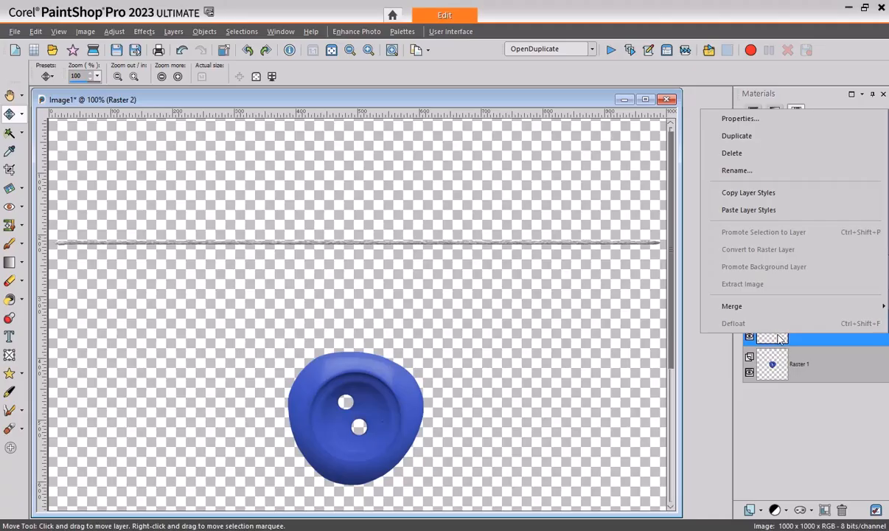
pyautogui.click(727, 139)
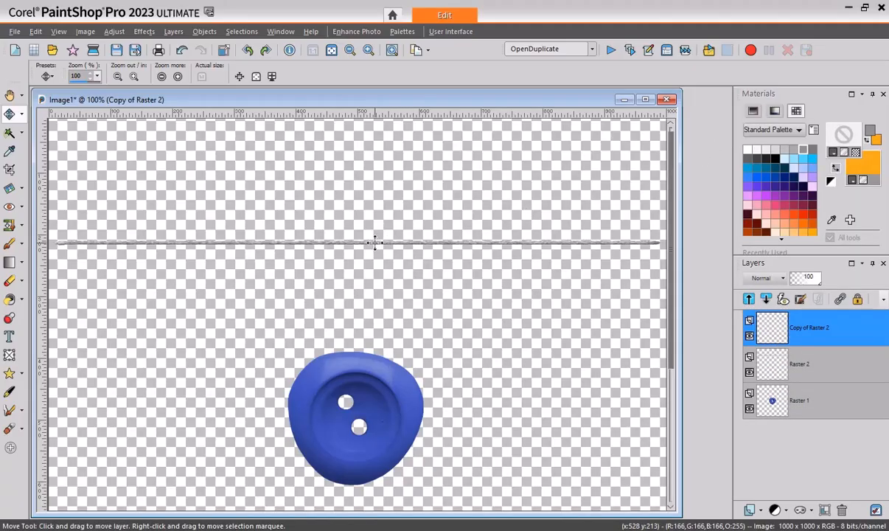
pyautogui.moveTo(375, 242)
pyautogui.mouseDown()
pyautogui.moveTo(425, 248)
pyautogui.moveTo(375, 246)
pyautogui.mouseUp()
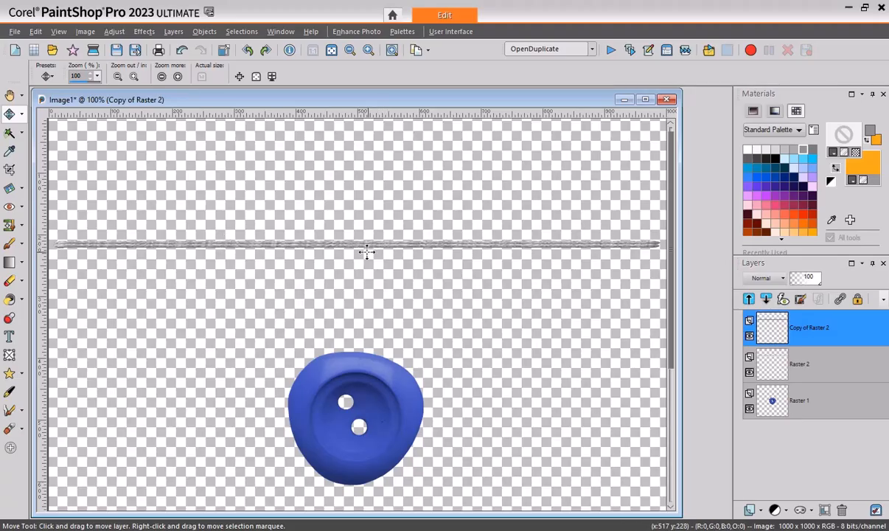
pyautogui.moveTo(362, 244); pyautogui.dragTo(393, 246)
# Duplicate the top thread layer twice more, placing each new strand just below the previous one with a slight horizontal offset
pyautogui.rightClick(741, 329)
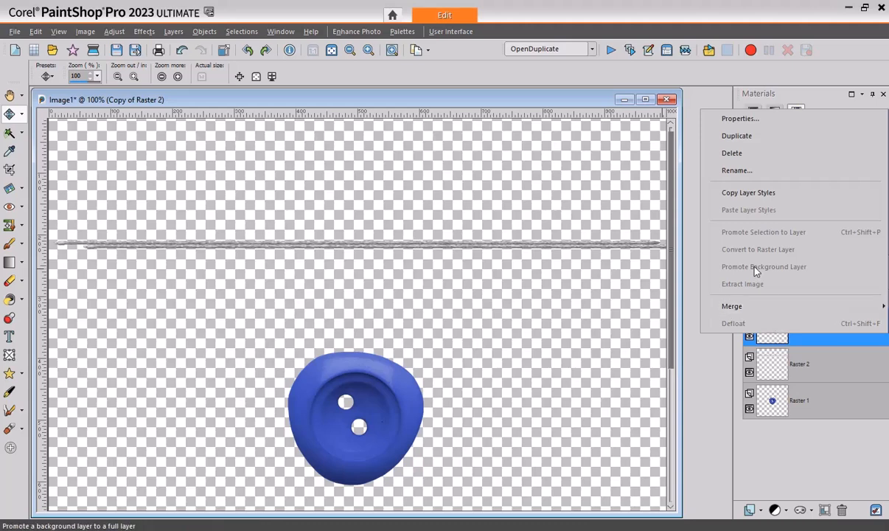
pyautogui.click(737, 136)
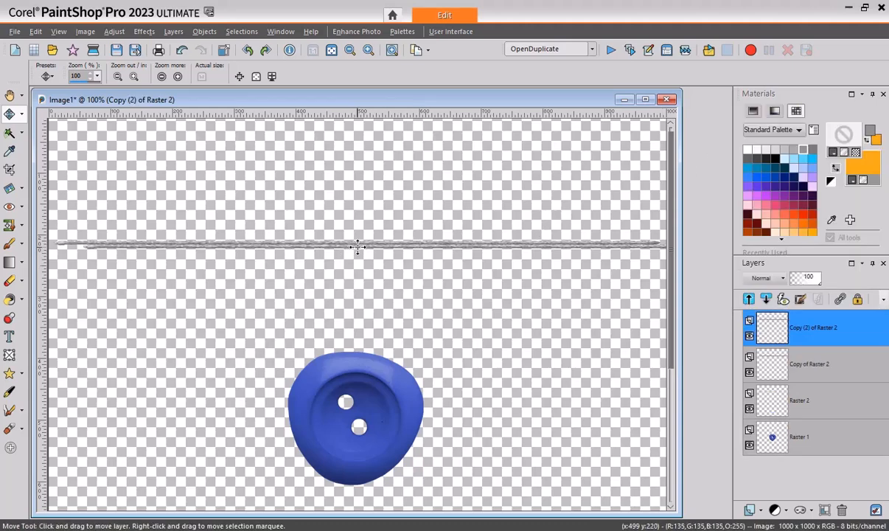
pyautogui.moveTo(357, 242); pyautogui.dragTo(326, 248)
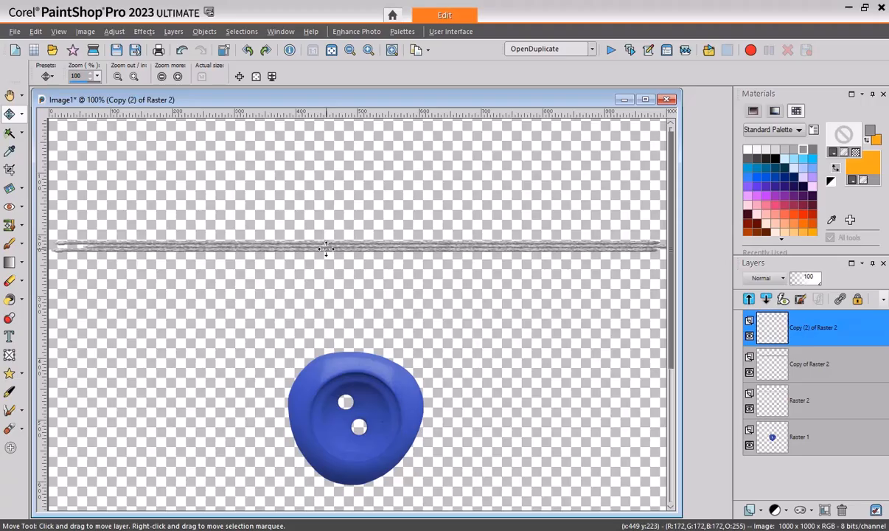
pyautogui.rightClick(774, 327)
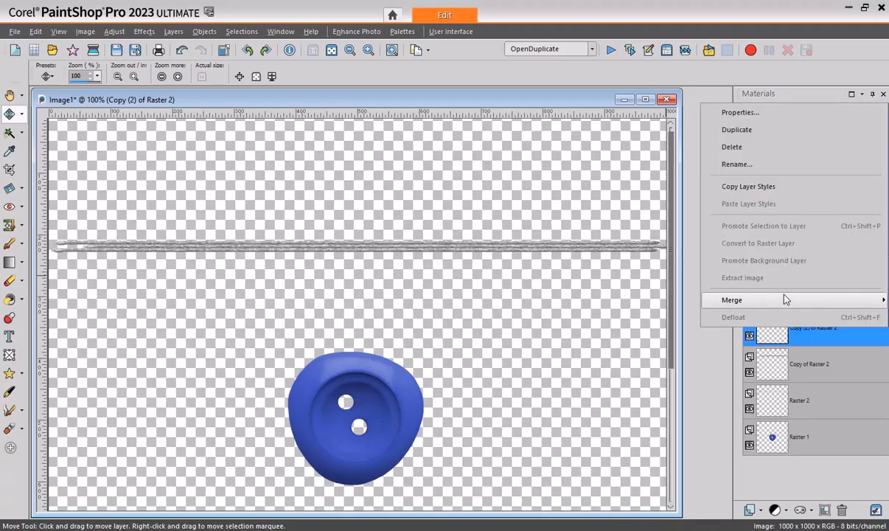
pyautogui.click(732, 132)
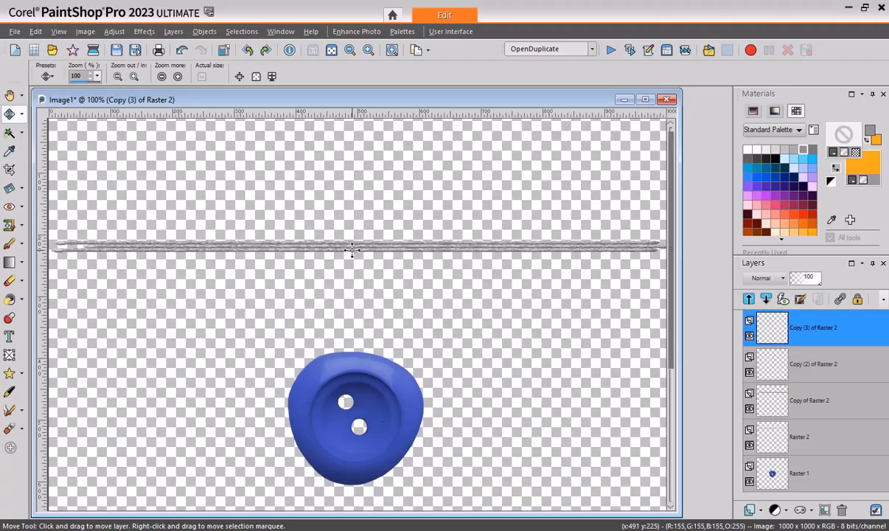
pyautogui.moveTo(351, 250); pyautogui.dragTo(337, 253)
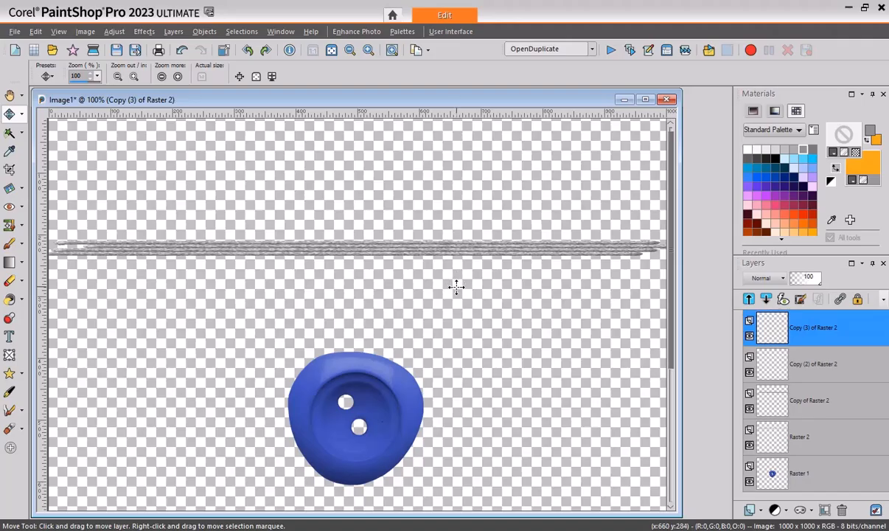
pyautogui.moveTo(766, 343)
pyautogui.click(22, 135)
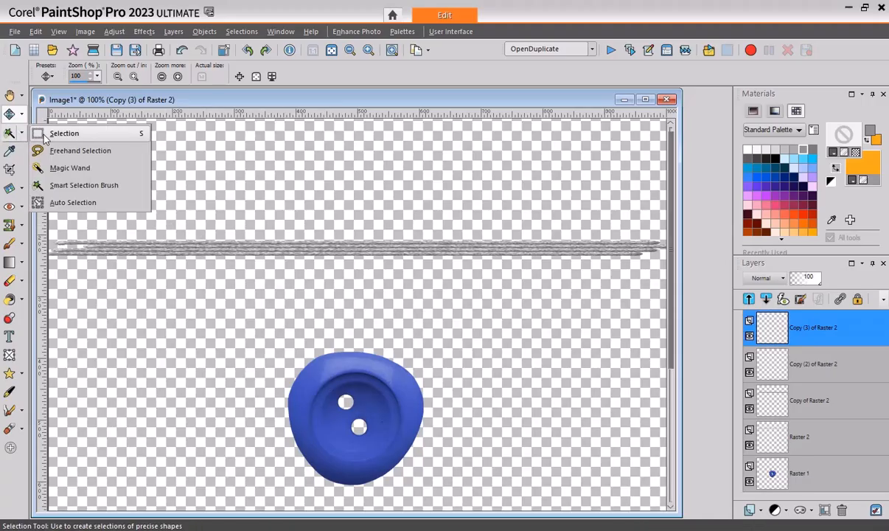
pyautogui.click(44, 130)
pyautogui.click(151, 76)
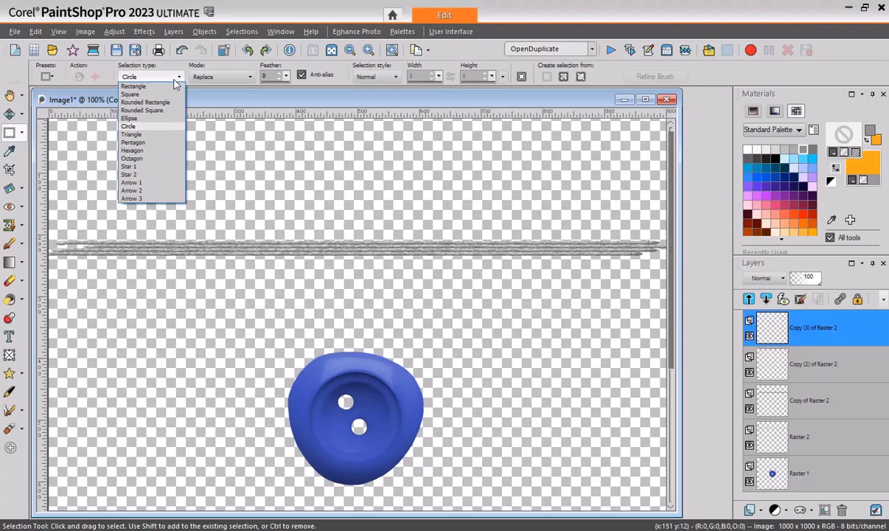
pyautogui.click(172, 87)
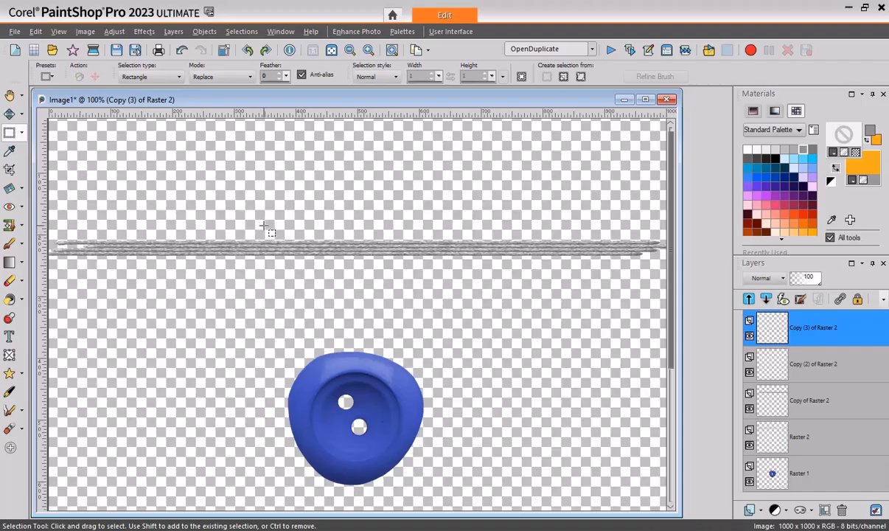
pyautogui.moveTo(264, 226)
pyautogui.mouseDown()
pyautogui.moveTo(354, 240)
pyautogui.moveTo(395, 258)
pyautogui.moveTo(393, 267)
pyautogui.mouseUp()
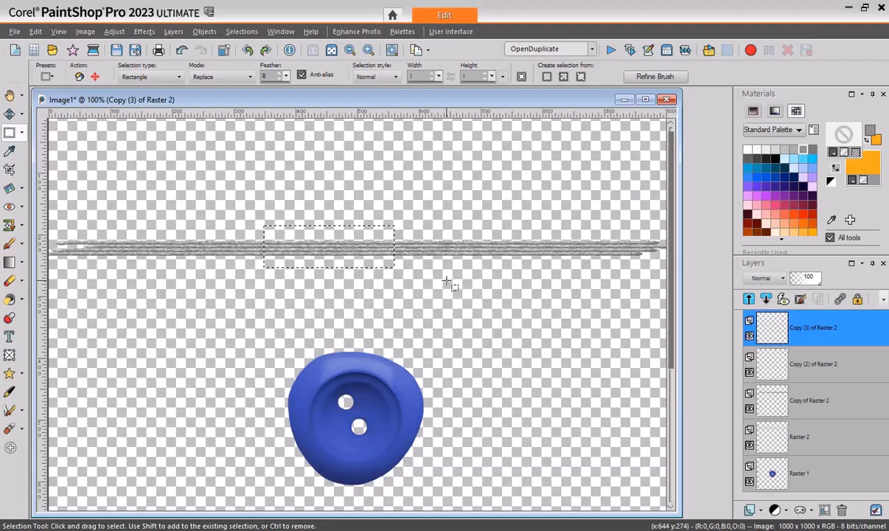
pyautogui.click(429, 52)
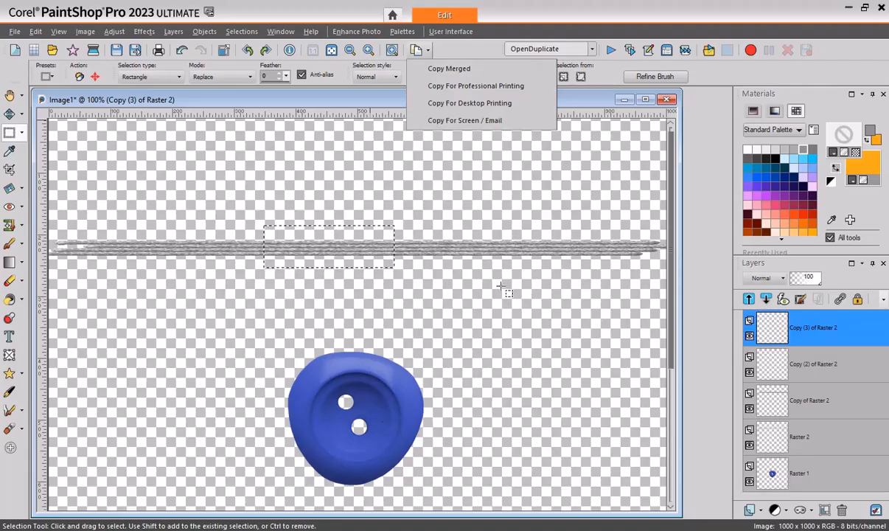
pyautogui.click(451, 188)
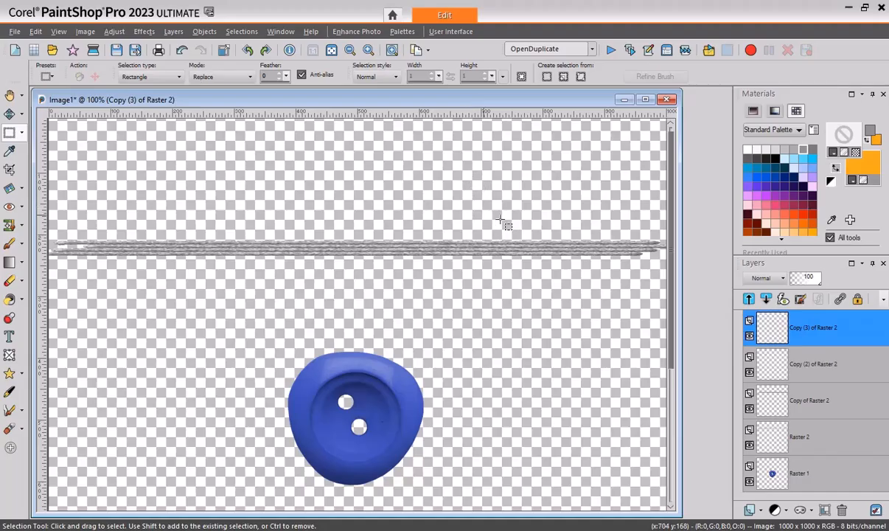
# Set the Warp Brush to Noise mode and make the original strand on Raster 2 the active layer
pyautogui.moveTo(783, 364)
pyautogui.click(9, 410)
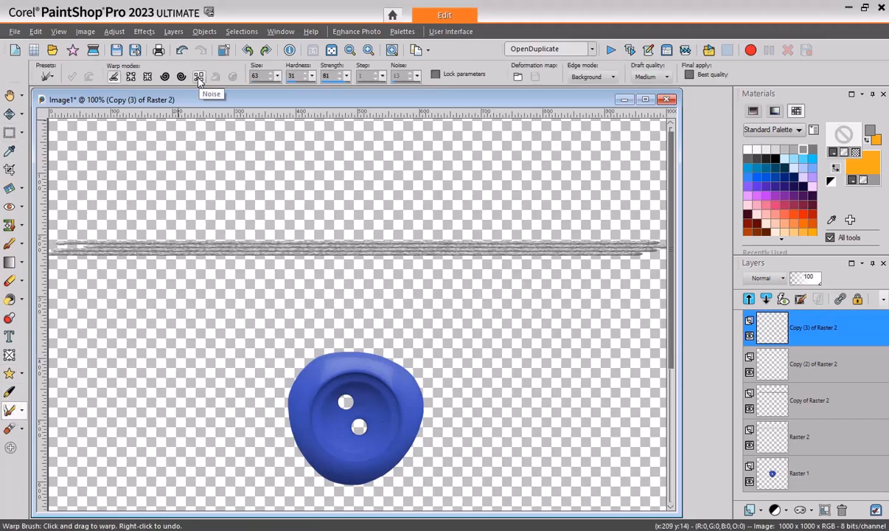
pyautogui.click(198, 77)
pyautogui.click(774, 370)
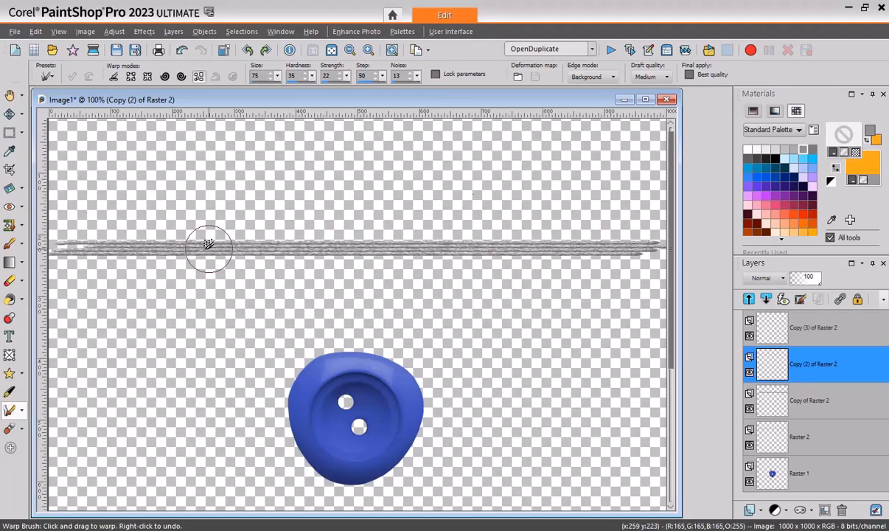
pyautogui.click(781, 406)
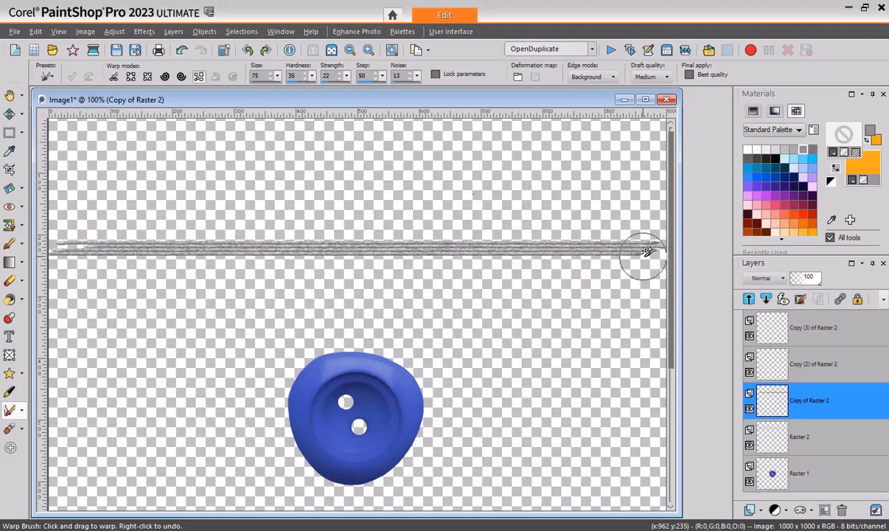
pyautogui.click(770, 444)
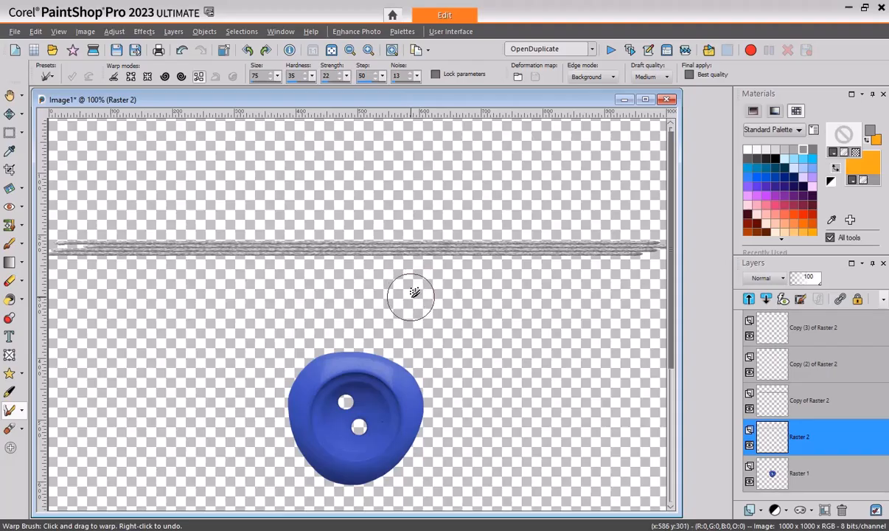
# Warp the Raster 2 strand along its full length with Noise to give it slight irregular waviness
pyautogui.scroll(1, 414, 295)
pyautogui.scroll(3, 420, 296)
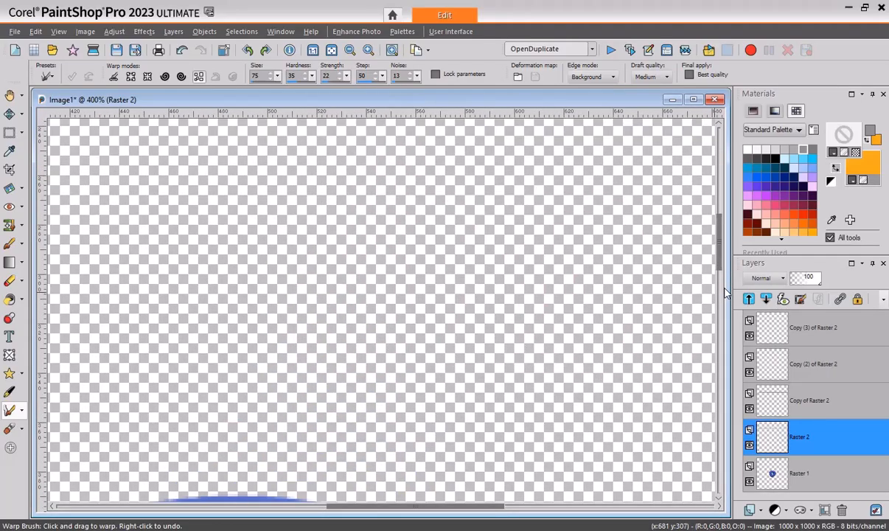
pyautogui.scroll(-2, 722, 258)
pyautogui.scroll(2, 722, 258)
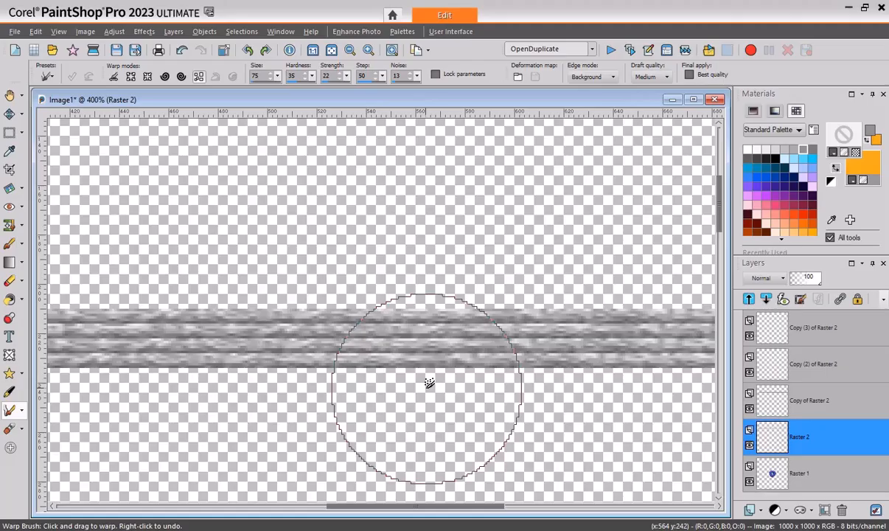
pyautogui.scroll(-4, 429, 383)
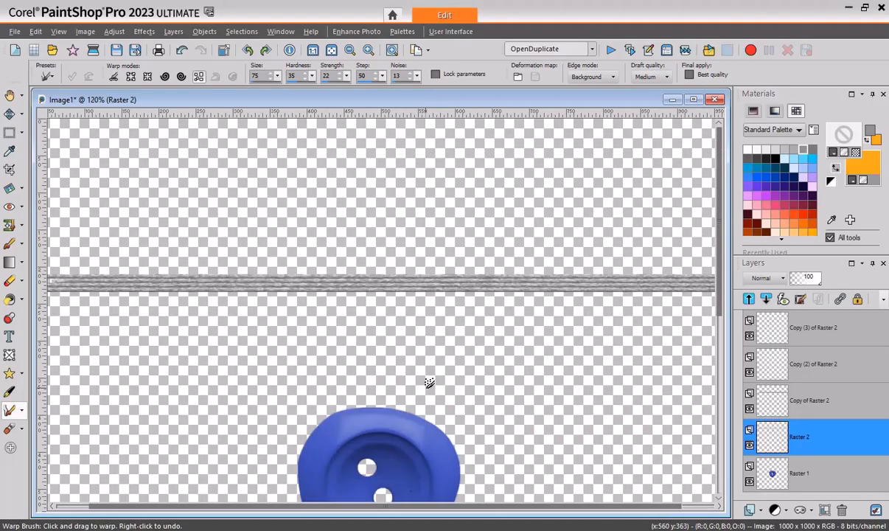
pyautogui.scroll(-1, 429, 382)
pyautogui.scroll(-1, 429, 383)
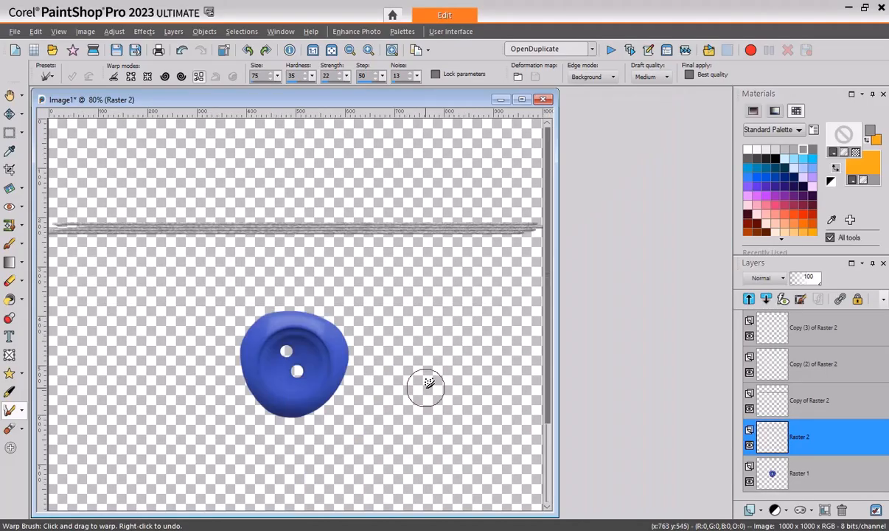
pyautogui.moveTo(307, 101); pyautogui.dragTo(373, 109)
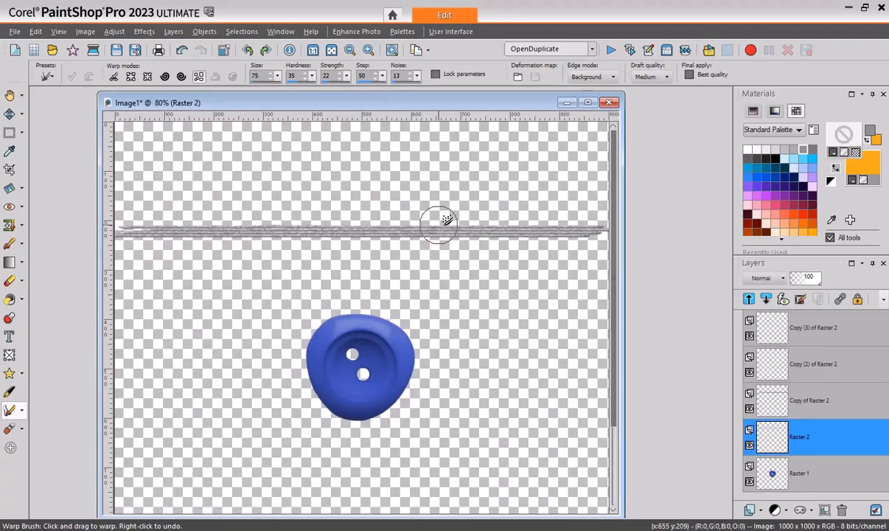
pyautogui.moveTo(588, 218)
pyautogui.mouseDown()
pyautogui.moveTo(232, 218)
pyautogui.moveTo(248, 220)
pyautogui.mouseUp()
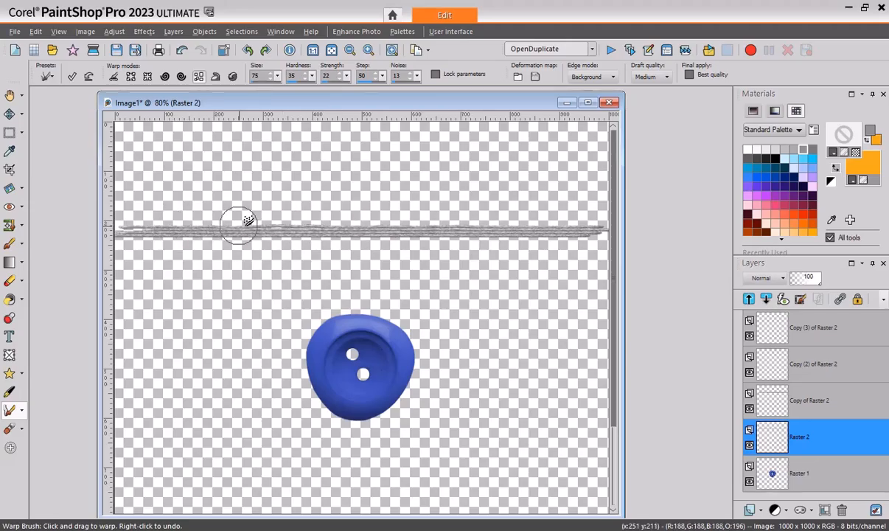
# Apply the Raster 2 warp and roughen the three copied strands the same way, one layer at a time
pyautogui.click(775, 406)
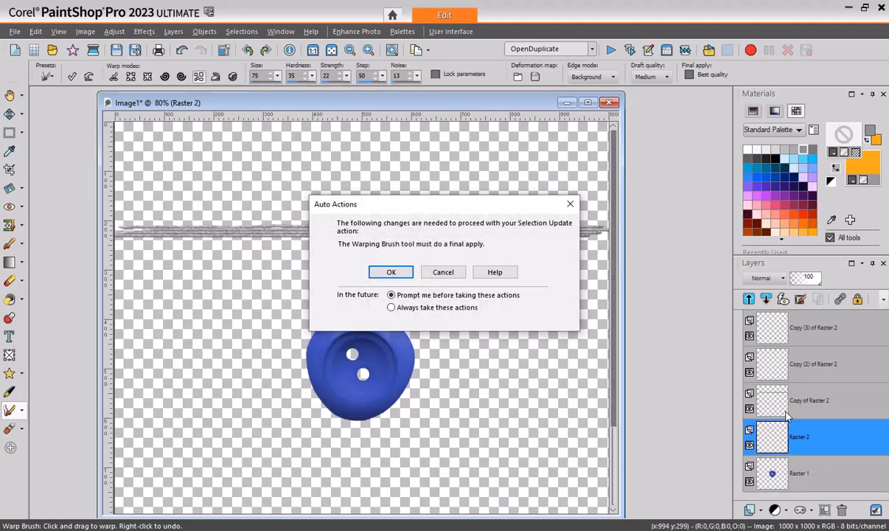
pyautogui.click(391, 273)
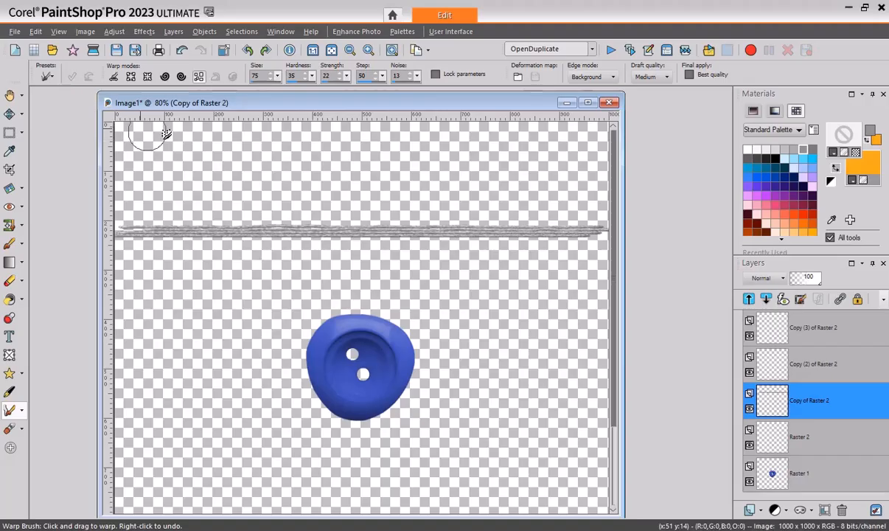
pyautogui.click(769, 362)
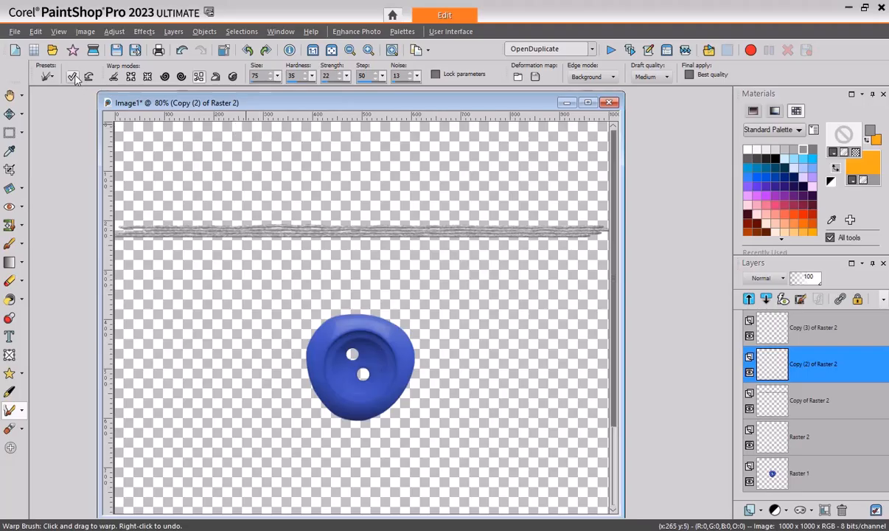
pyautogui.click(770, 327)
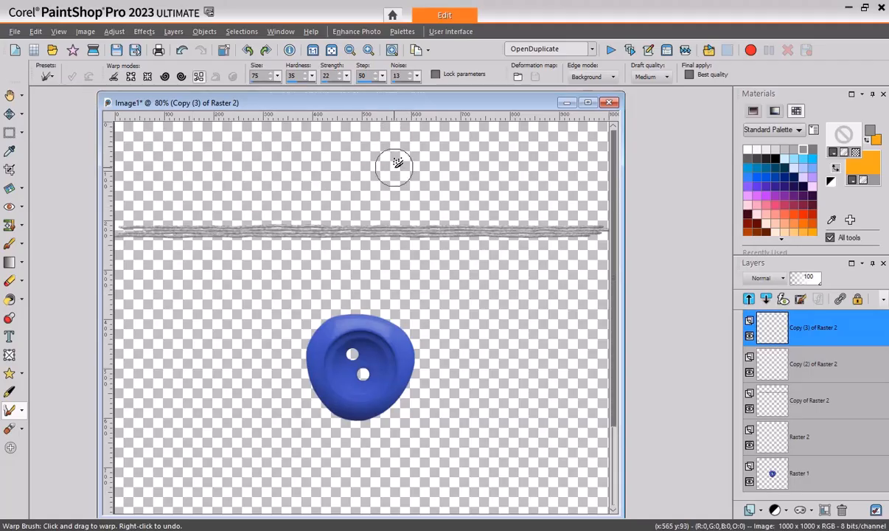
# Move the Copy (3) of Raster 2 strand up so it overlaps the others and closes the gaps between them
pyautogui.scroll(4, 397, 163)
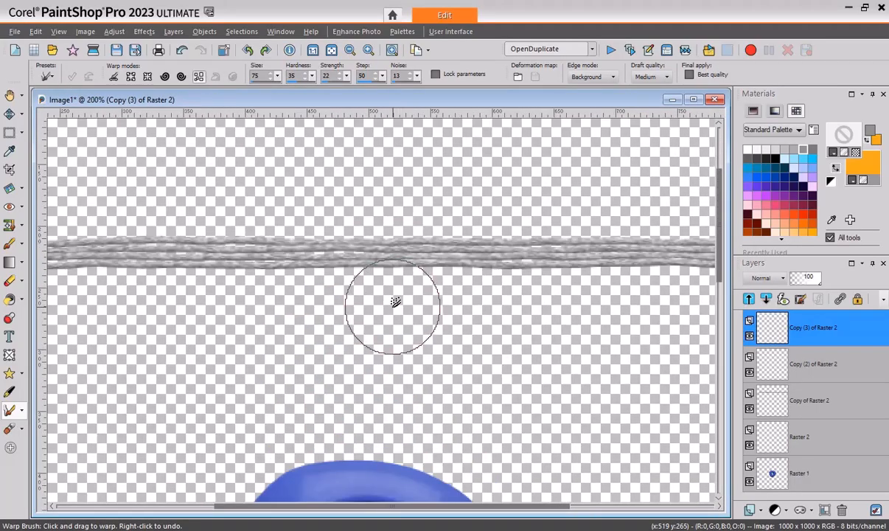
pyautogui.click(9, 114)
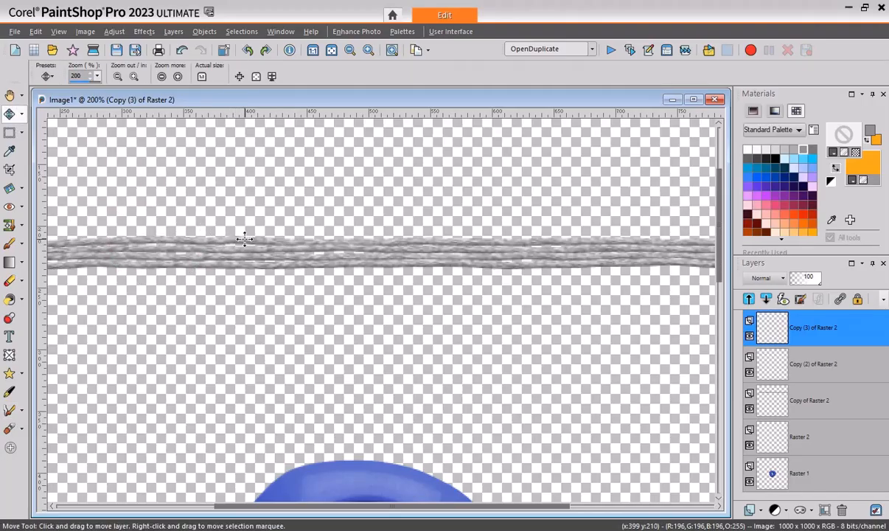
pyautogui.moveTo(245, 239); pyautogui.dragTo(252, 261)
pyautogui.click(245, 248)
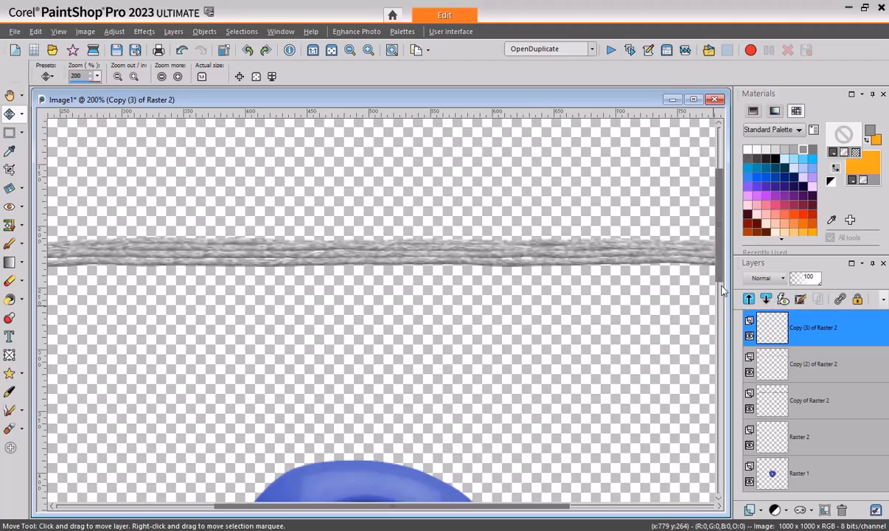
pyautogui.scroll(-1, 721, 279)
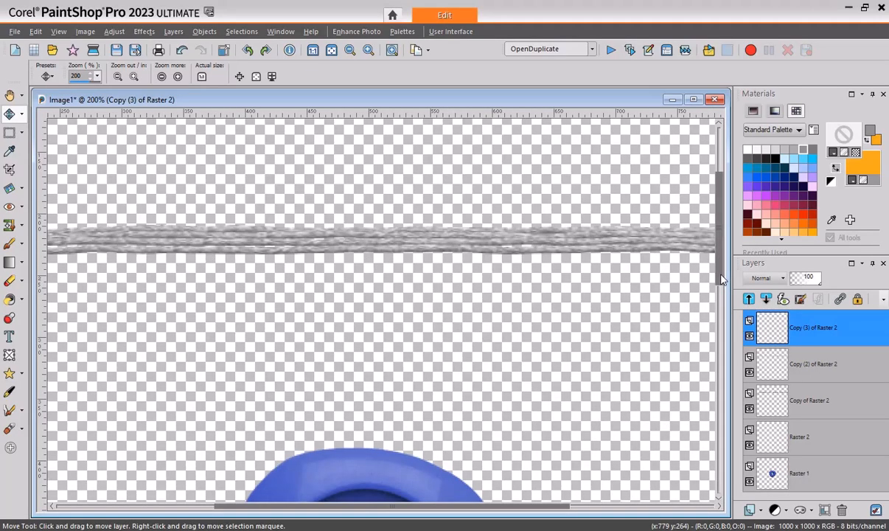
pyautogui.scroll(-1, 711, 288)
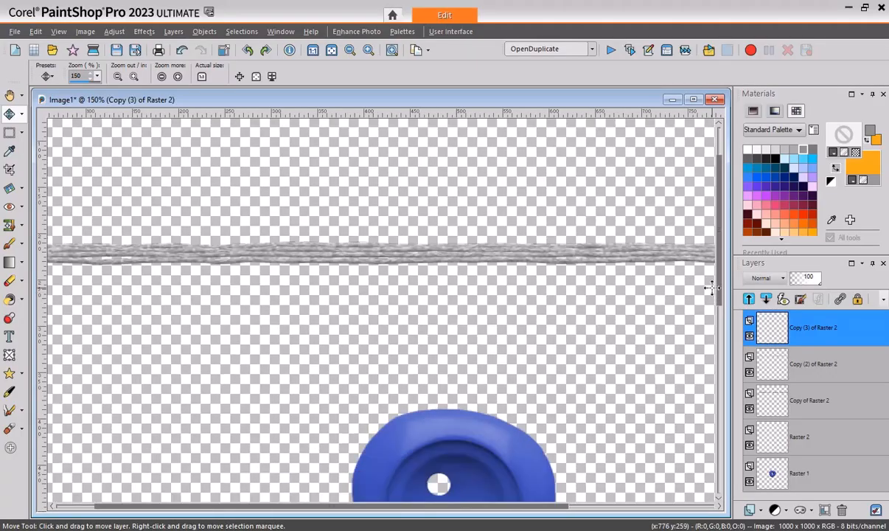
pyautogui.scroll(-1, 704, 278)
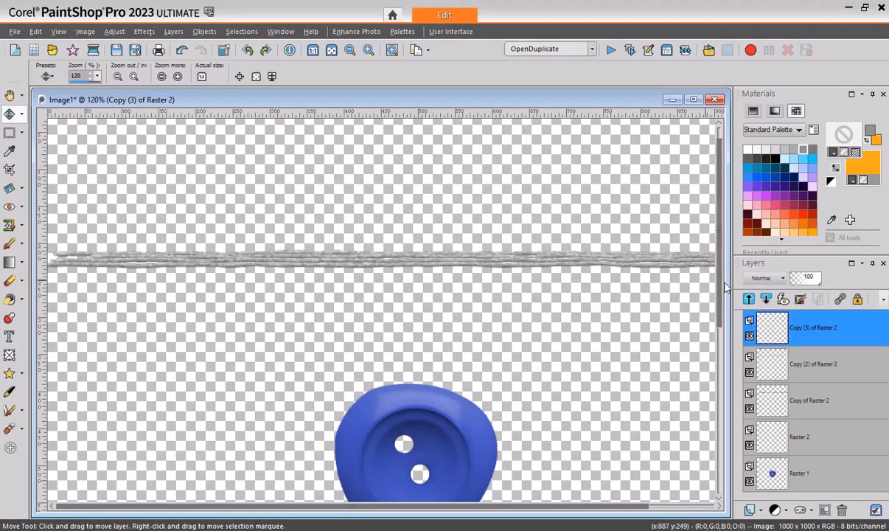
pyautogui.scroll(-1, 726, 287)
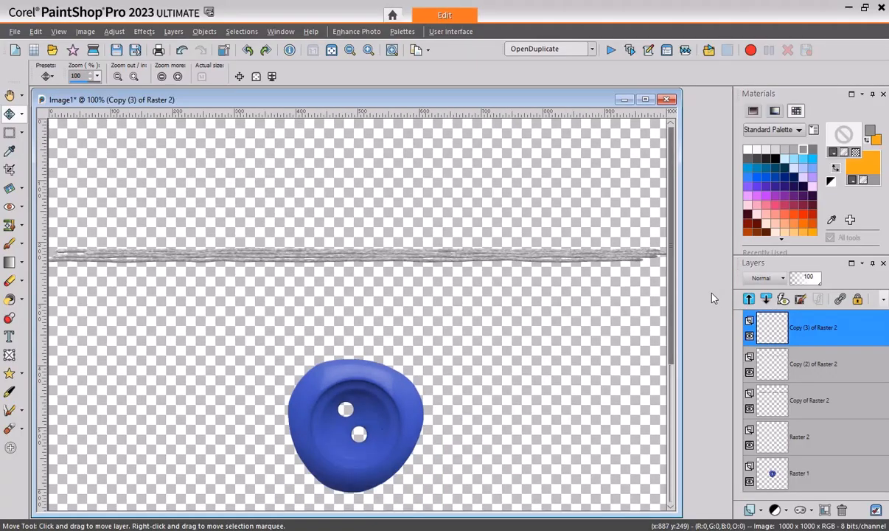
pyautogui.click(9, 133)
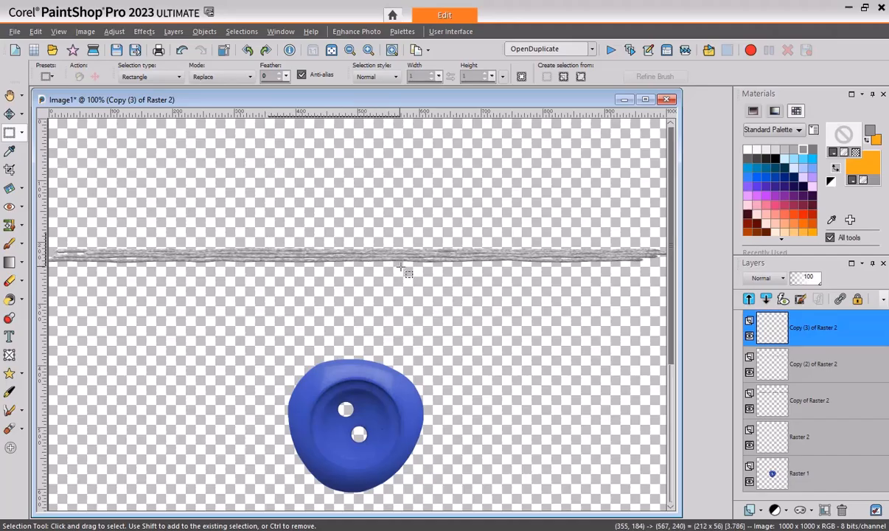
pyautogui.moveTo(268, 233); pyautogui.dragTo(415, 276)
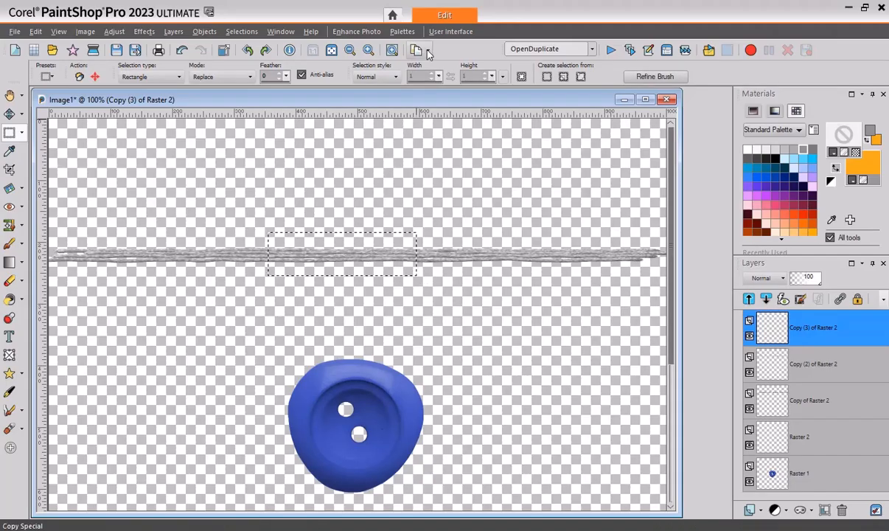
pyautogui.click(415, 49)
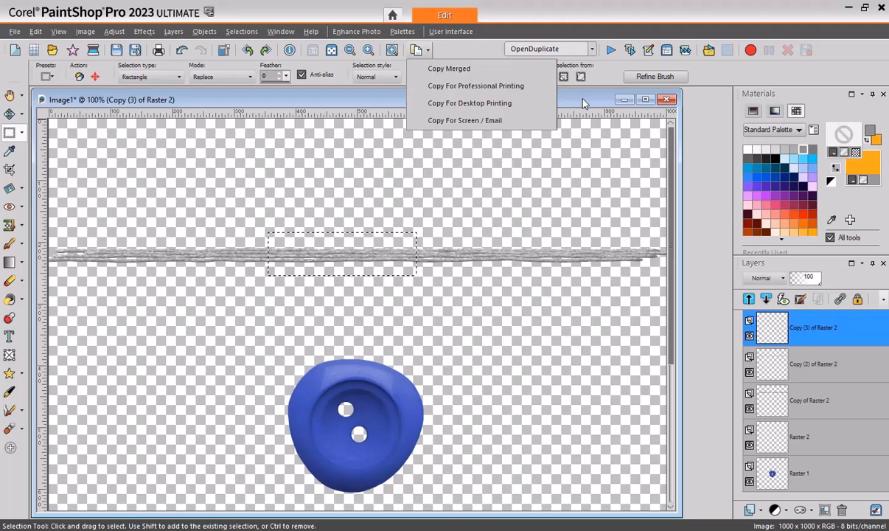
pyautogui.click(548, 91)
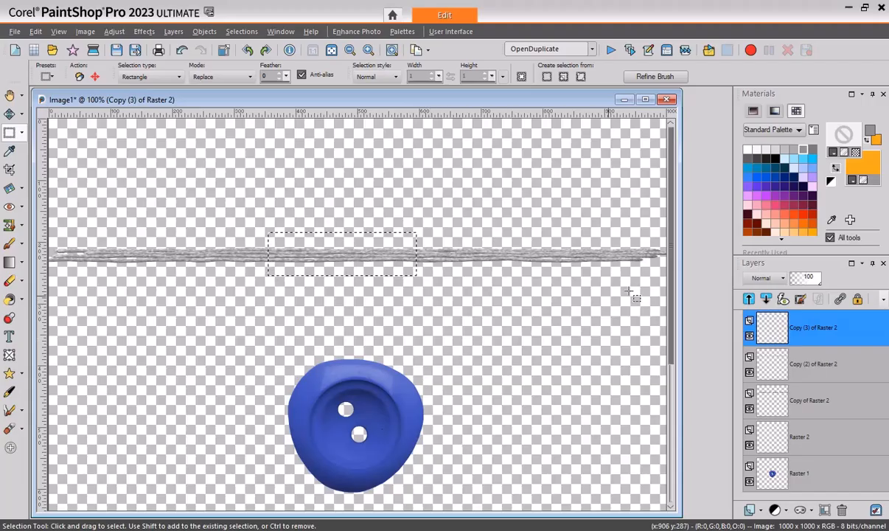
pyautogui.hotkey('ctrl', 'd')
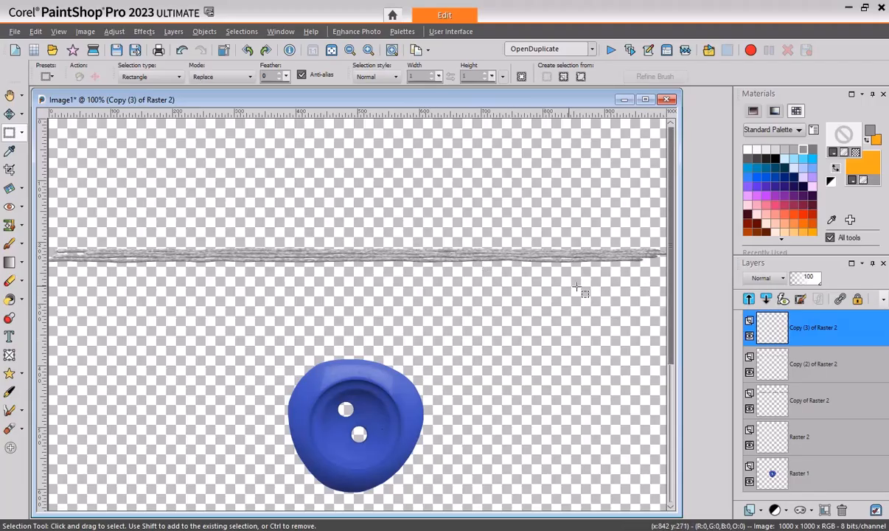
# Copy a merged rectangular section of the long thread, clear the selection and paste the section as a new layer
pyautogui.moveTo(671, 301); pyautogui.dragTo(669, 271)
pyautogui.moveTo(237, 228); pyautogui.dragTo(400, 285)
pyautogui.click(416, 50)
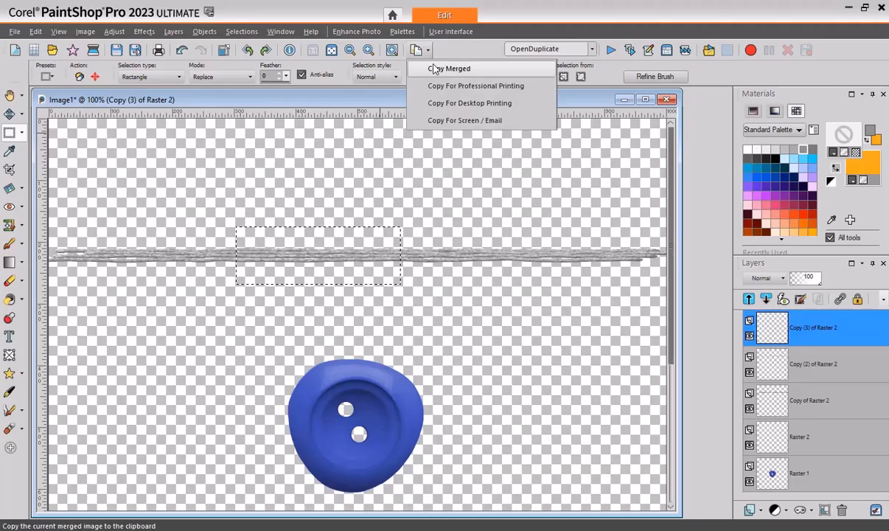
pyautogui.click(440, 69)
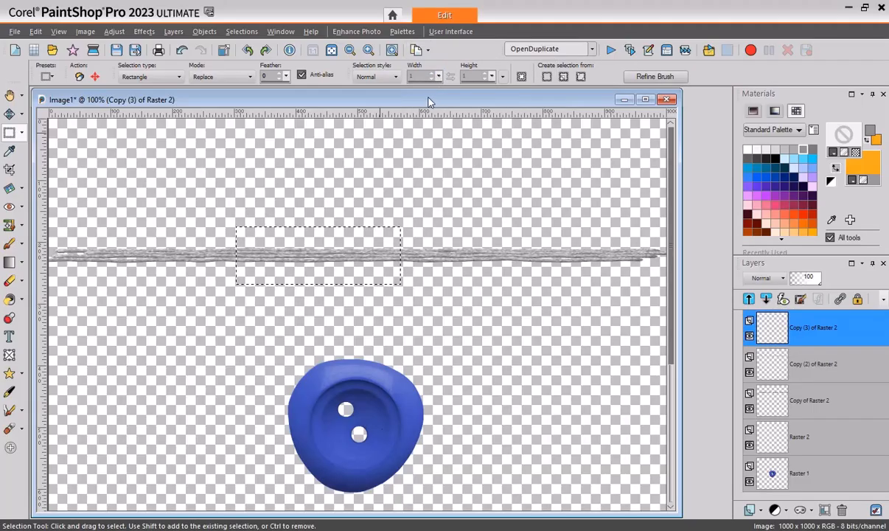
pyautogui.hotkey('ctrl', 'd')
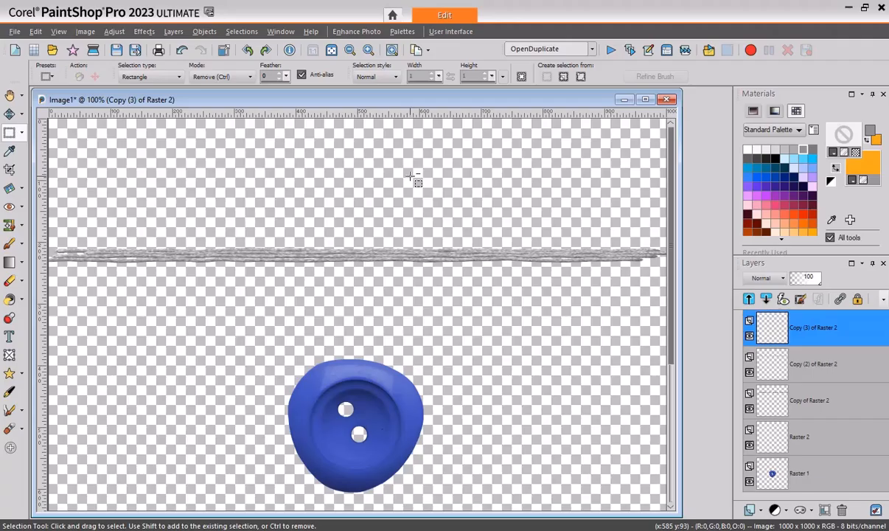
pyautogui.hotkey('ctrl', 'v')
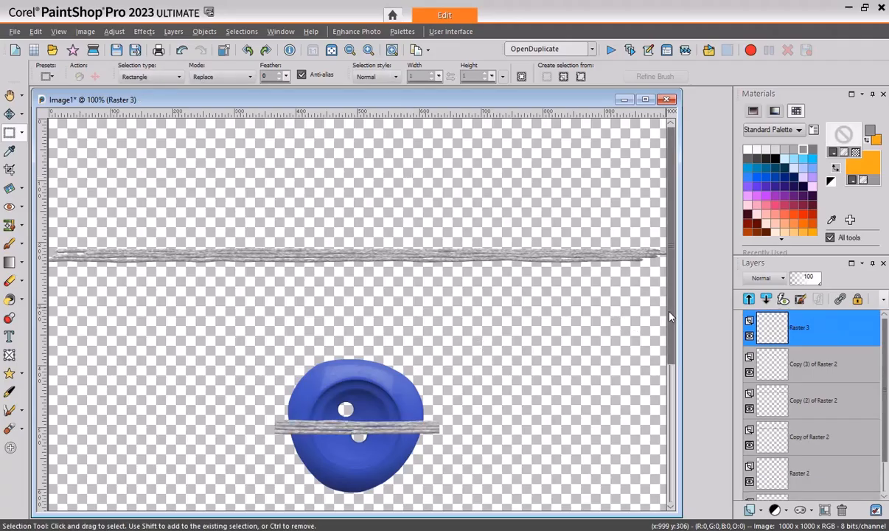
# Position the pasted thread section over the button's centre and rotate it about 62° so it crosses both holes
pyautogui.moveTo(671, 316); pyautogui.dragTo(674, 363)
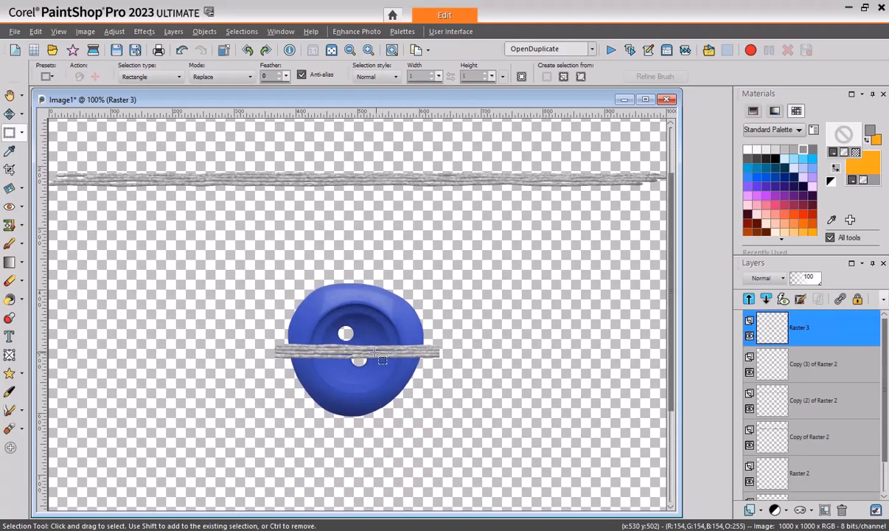
pyautogui.click(10, 114)
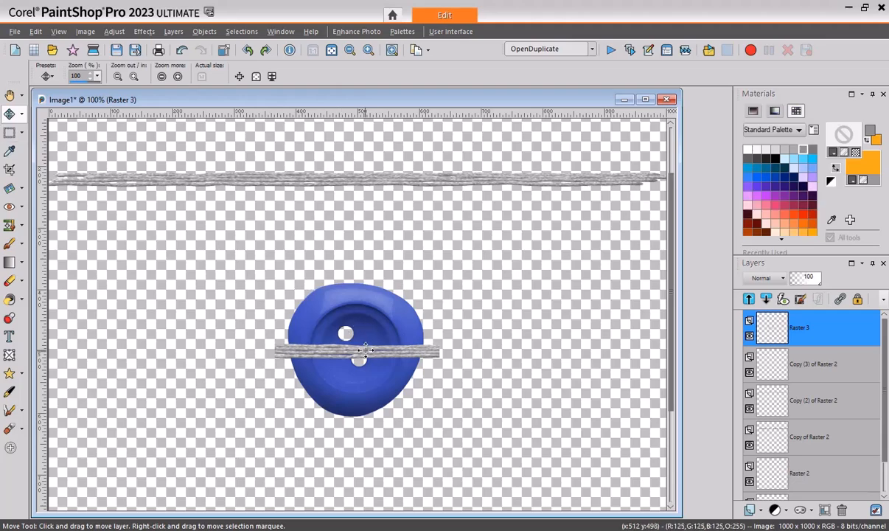
pyautogui.moveTo(359, 352)
pyautogui.mouseDown()
pyautogui.moveTo(362, 340)
pyautogui.moveTo(356, 345)
pyautogui.mouseUp()
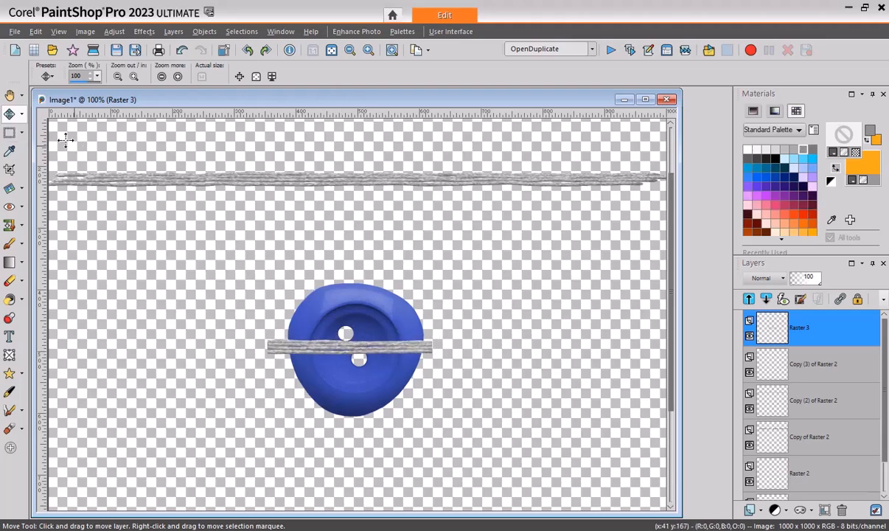
pyautogui.click(22, 118)
pyautogui.click(73, 114)
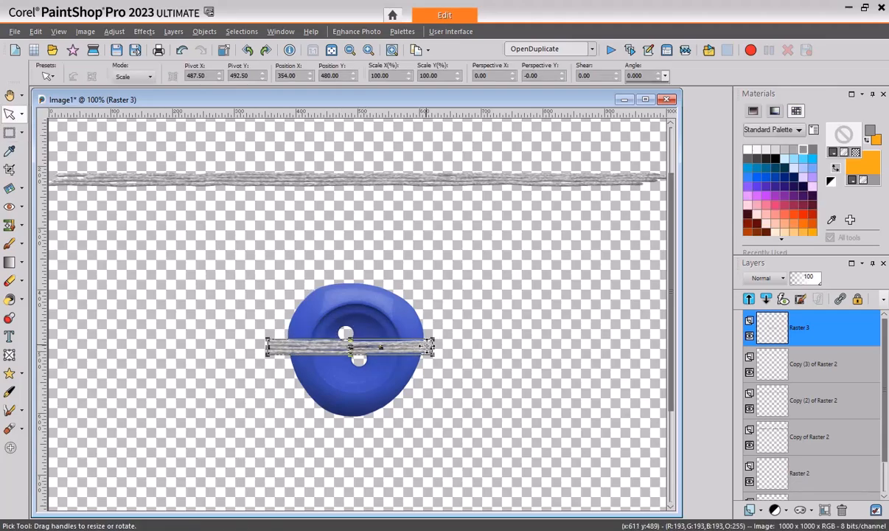
pyautogui.moveTo(382, 348); pyautogui.dragTo(366, 373)
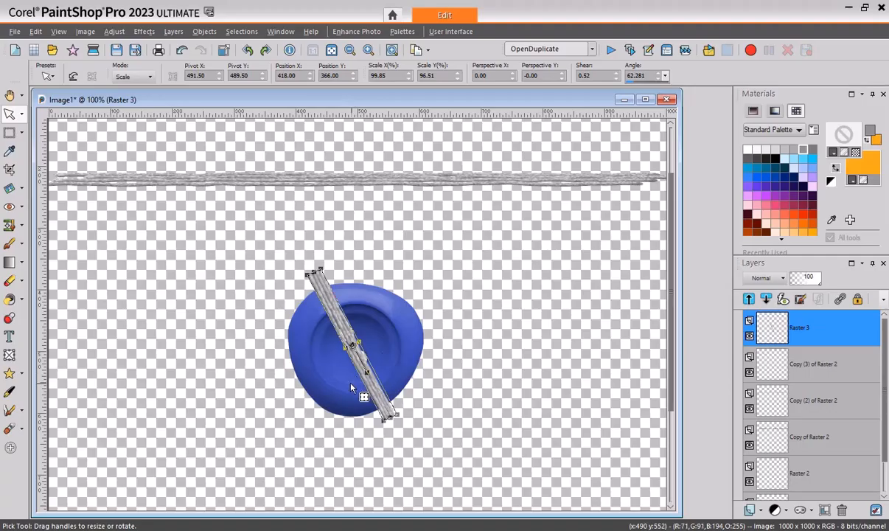
# Narrow the thread section at the two button holes with the Warp Brush in Contract mode at size 40, and apply the warp
pyautogui.scroll(4, 352, 393)
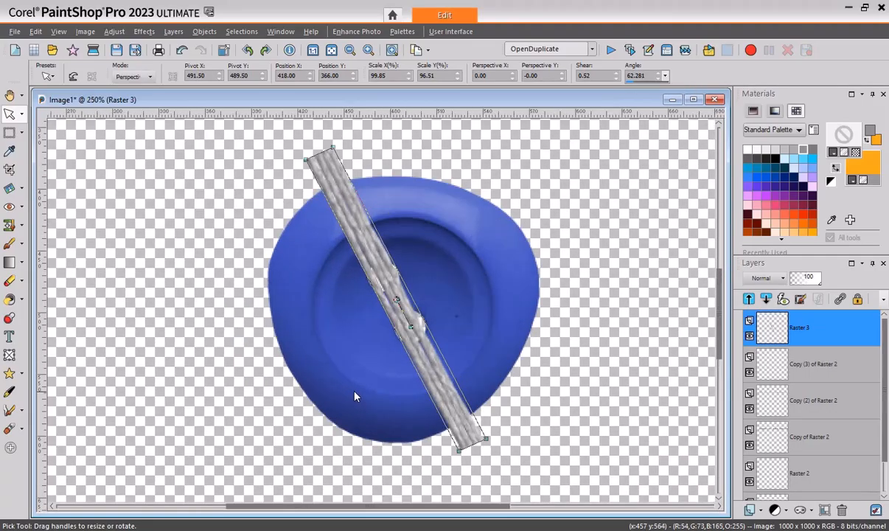
pyautogui.scroll(1, 354, 397)
pyautogui.moveTo(721, 305); pyautogui.dragTo(721, 298)
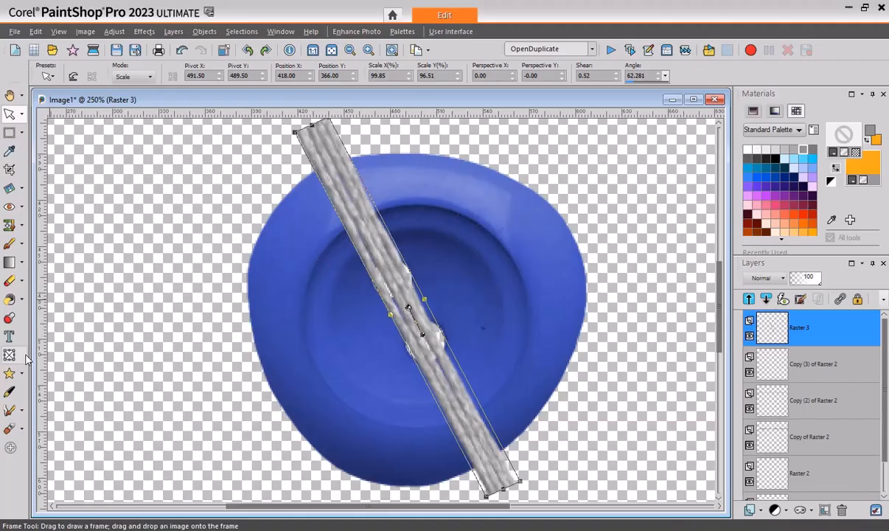
pyautogui.click(9, 415)
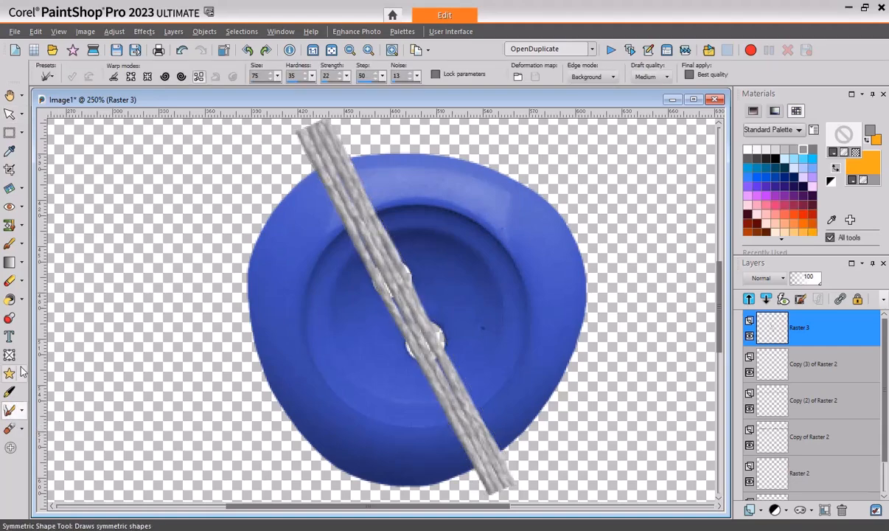
pyautogui.click(147, 77)
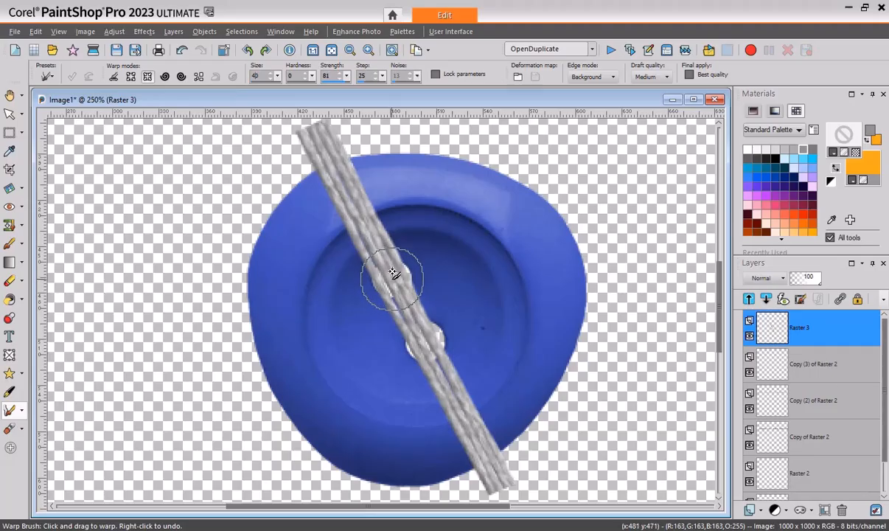
pyautogui.moveTo(393, 274)
pyautogui.mouseDown()
pyautogui.moveTo(432, 353)
pyautogui.moveTo(428, 336)
pyautogui.moveTo(410, 389)
pyautogui.moveTo(389, 274)
pyautogui.mouseUp()
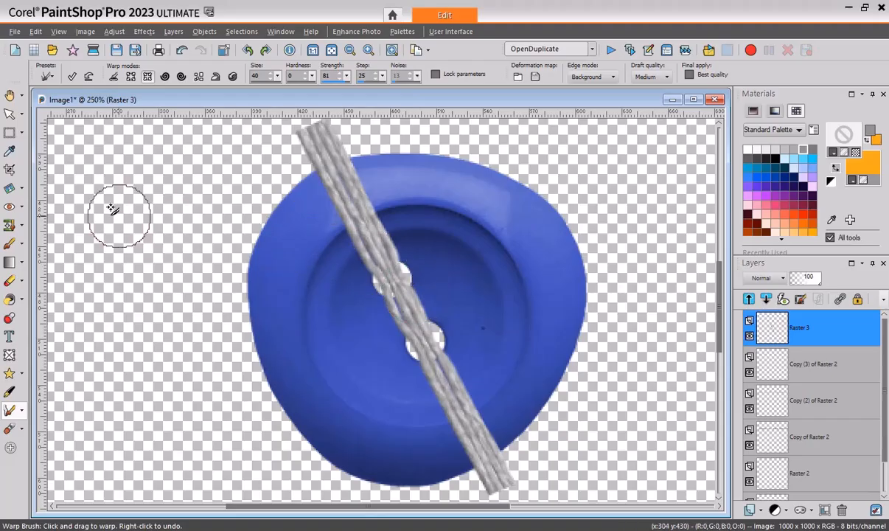
pyautogui.click(72, 78)
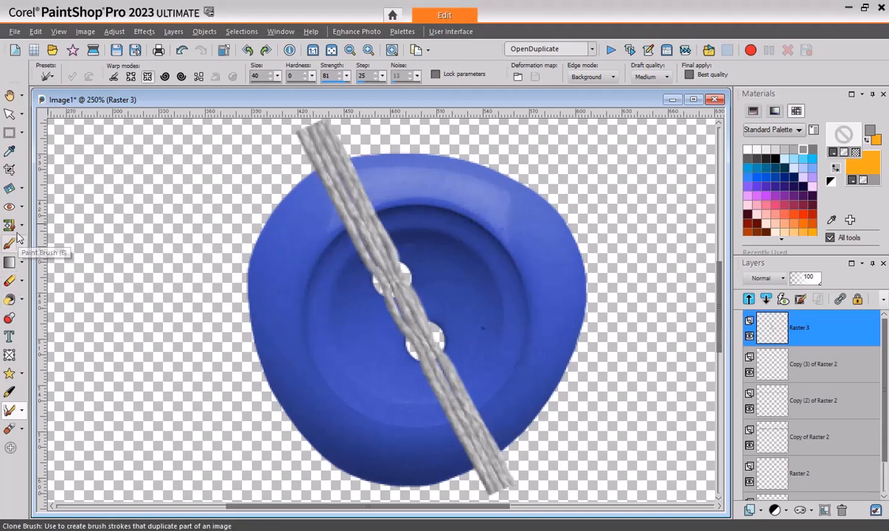
# Select both thread ends beyond the button holes with Freehand Selection, delete them and clear the selection
pyautogui.click(12, 134)
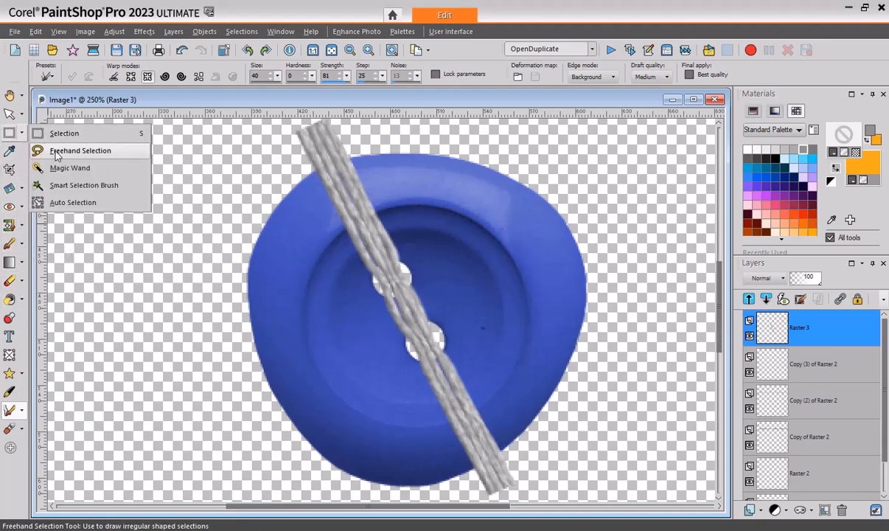
pyautogui.click(59, 152)
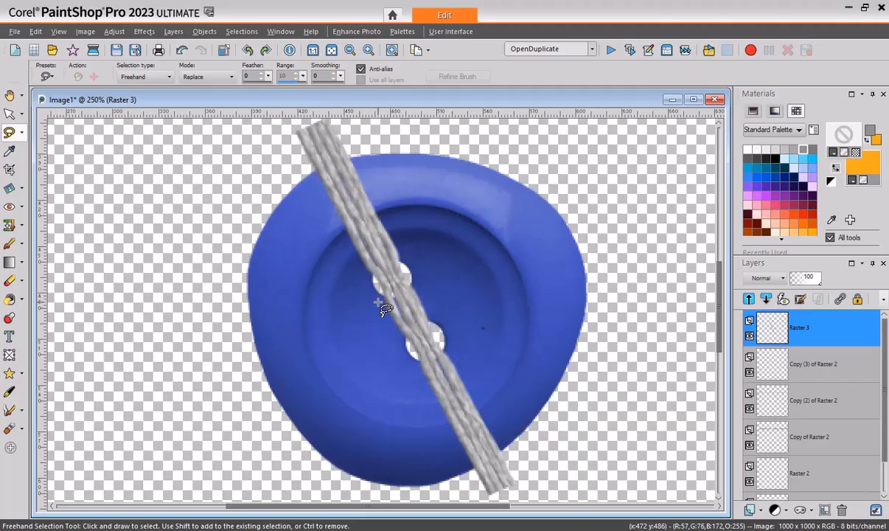
pyautogui.moveTo(382, 300)
pyautogui.mouseDown()
pyautogui.moveTo(372, 284)
pyautogui.moveTo(391, 270)
pyautogui.moveTo(424, 287)
pyautogui.moveTo(414, 227)
pyautogui.moveTo(366, 134)
pyautogui.moveTo(260, 193)
pyautogui.moveTo(301, 283)
pyautogui.mouseUp()
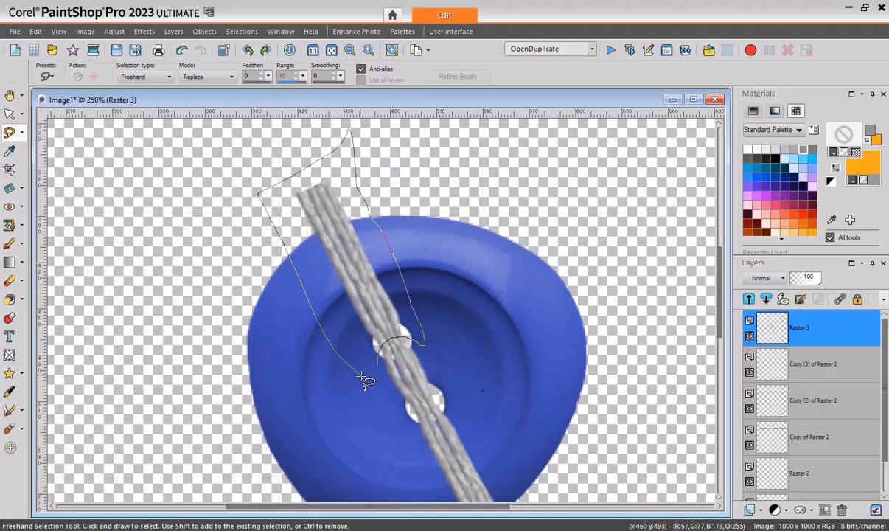
pyautogui.moveTo(362, 377); pyautogui.dragTo(366, 378)
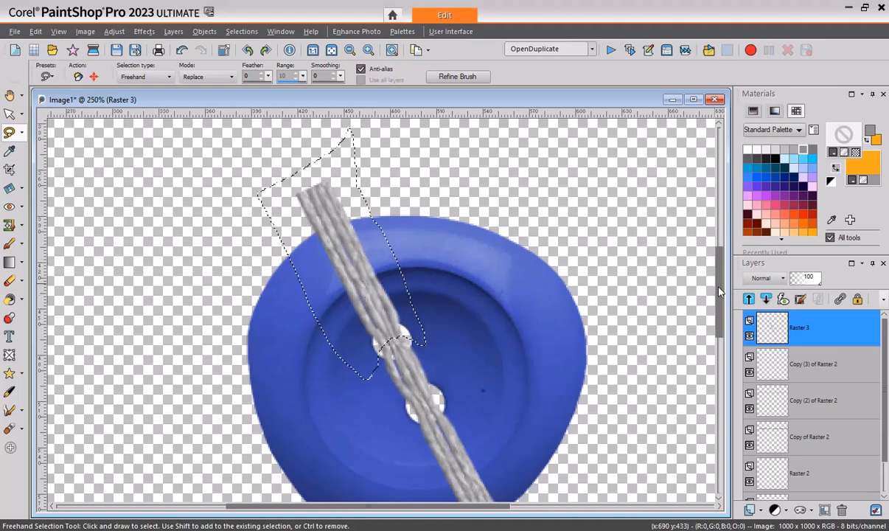
pyautogui.scroll(-3, 688, 316)
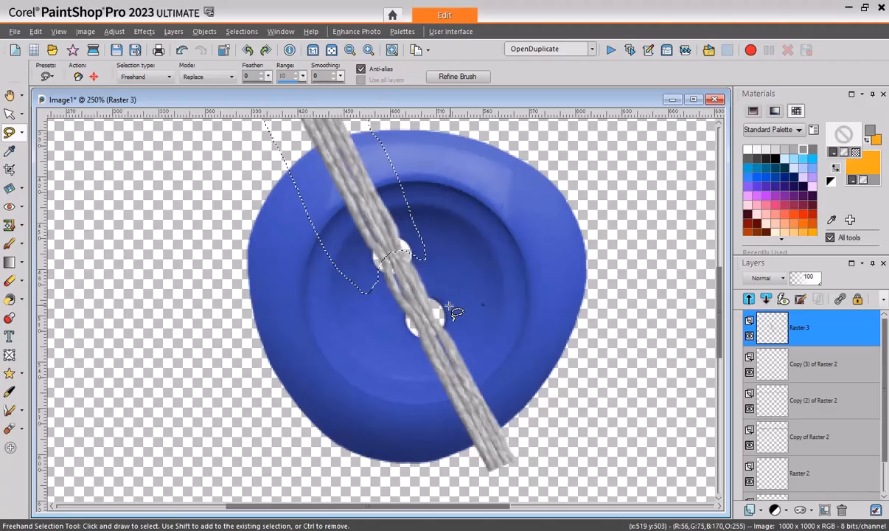
pyautogui.press('shift')
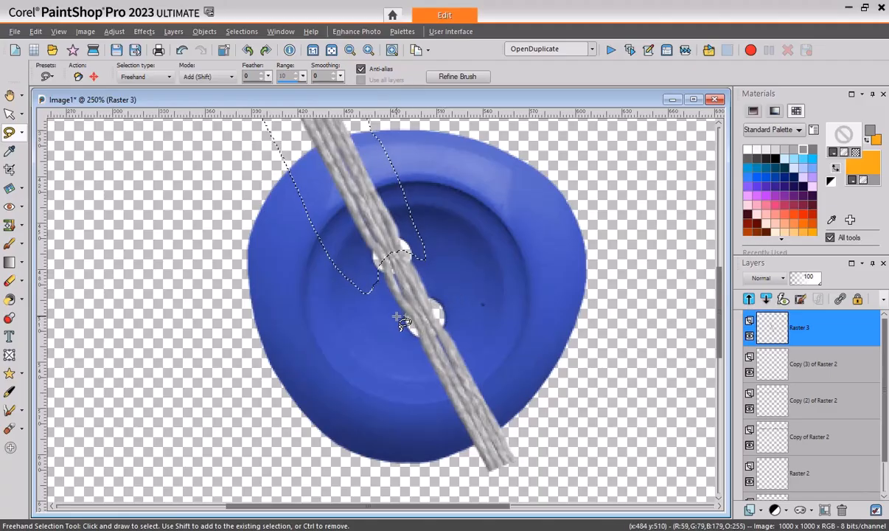
pyautogui.moveTo(398, 315)
pyautogui.mouseDown()
pyautogui.moveTo(413, 323)
pyautogui.moveTo(429, 315)
pyautogui.moveTo(438, 295)
pyautogui.moveTo(511, 399)
pyautogui.moveTo(523, 461)
pyautogui.moveTo(458, 476)
pyautogui.moveTo(391, 336)
pyautogui.mouseUp()
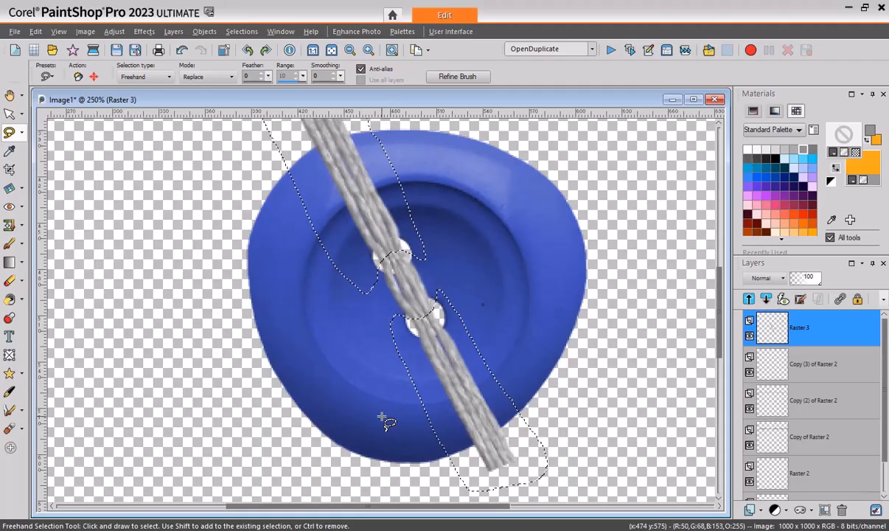
pyautogui.press('Delete')
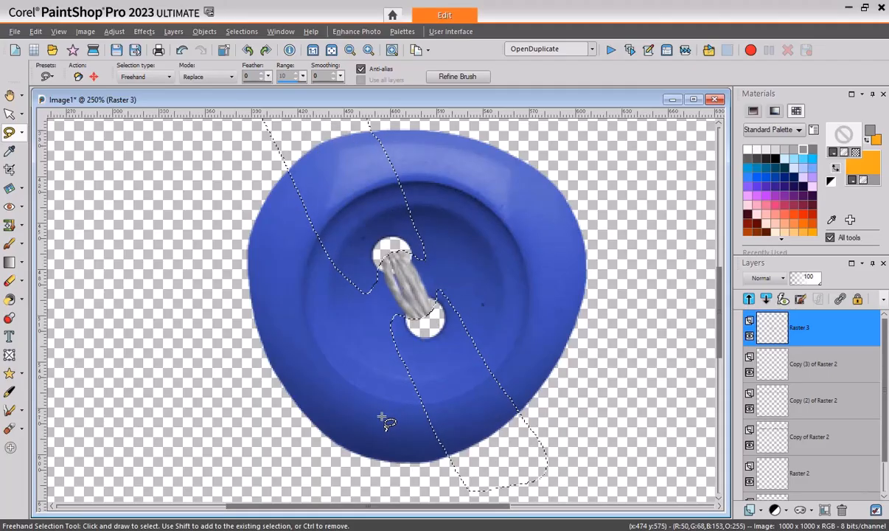
pyautogui.press('ctrl')
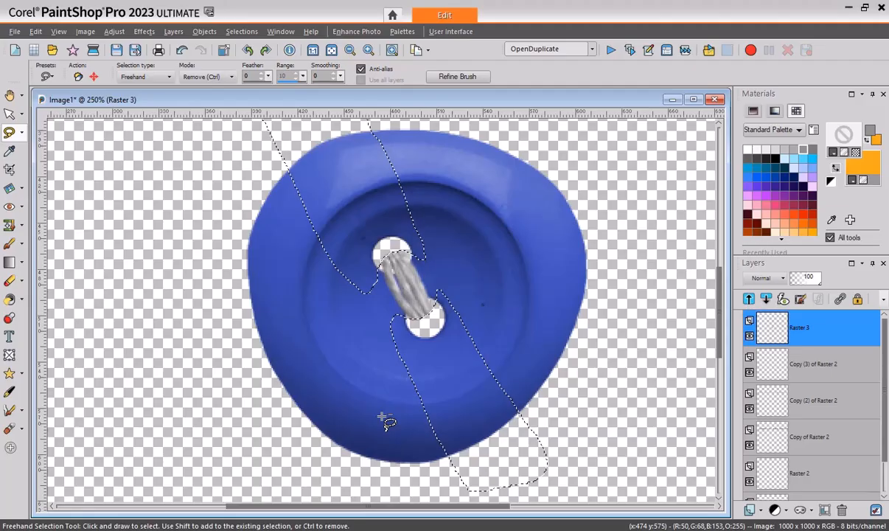
pyautogui.hotkey('ctrl', 'd')
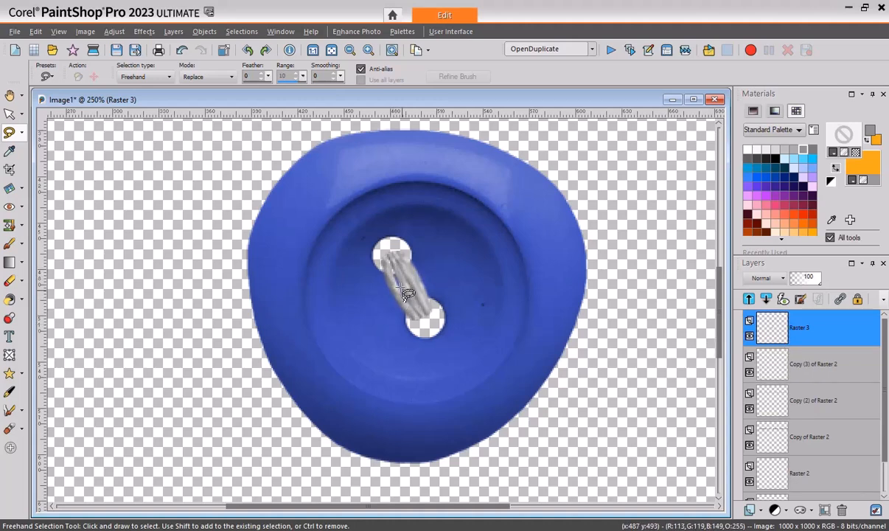
# Duplicate the thread layer, scale the copy to about 89% by 96%, and shift it slightly to fill the gaps between strands
pyautogui.rightClick(783, 335)
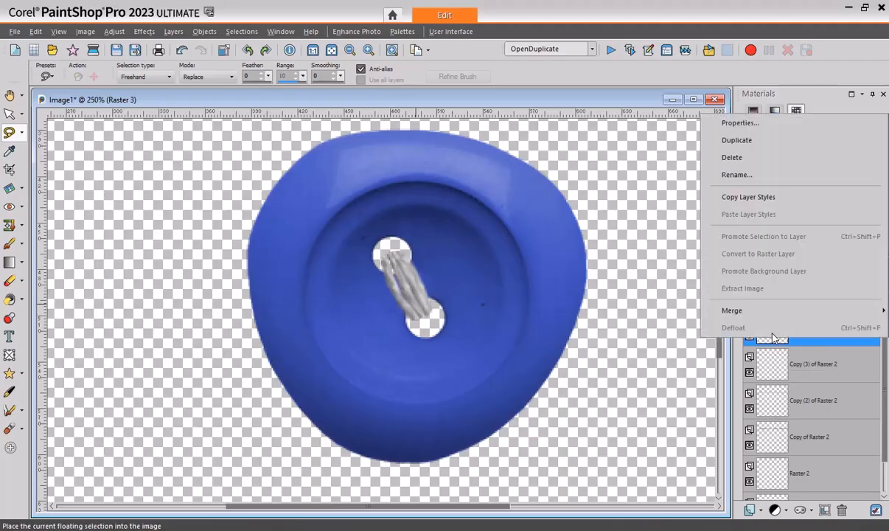
pyautogui.click(731, 146)
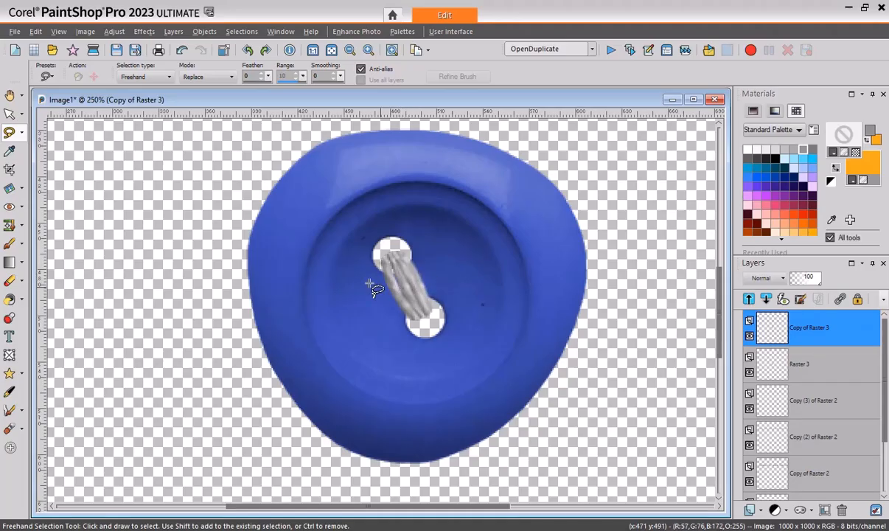
pyautogui.click(10, 116)
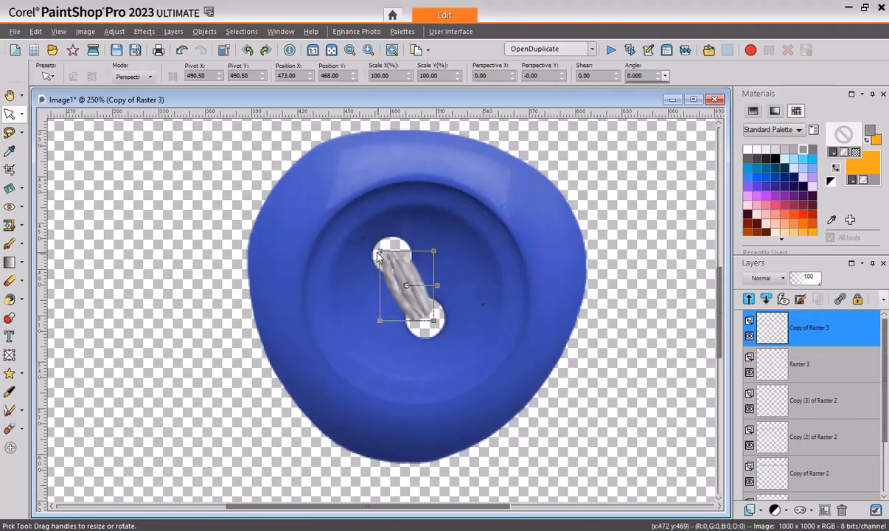
pyautogui.click(135, 76)
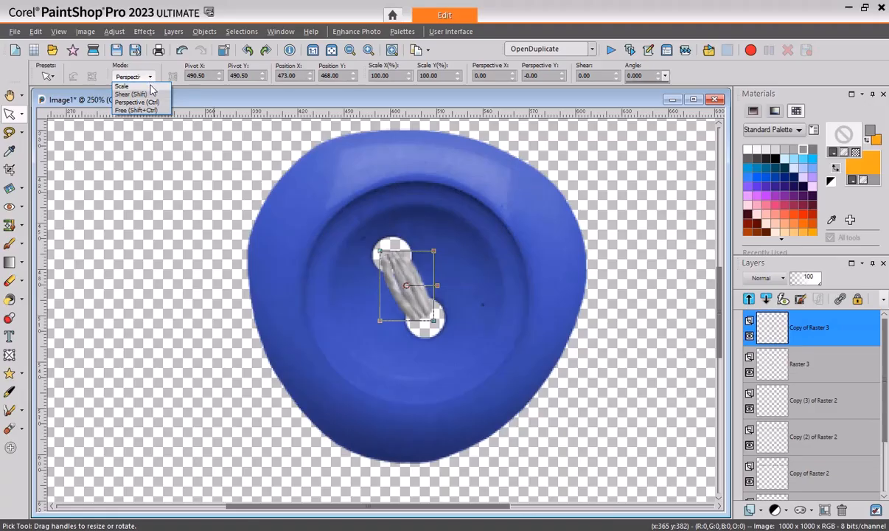
pyautogui.click(122, 85)
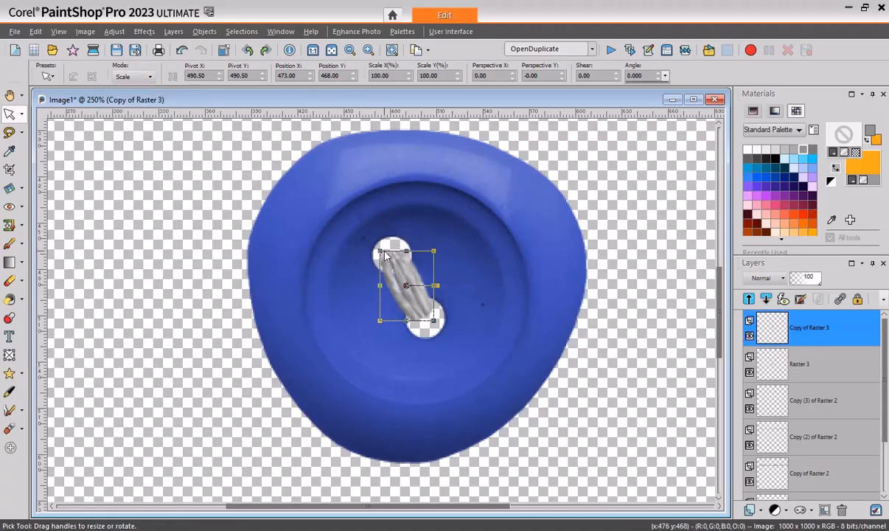
pyautogui.moveTo(378, 251); pyautogui.dragTo(386, 254)
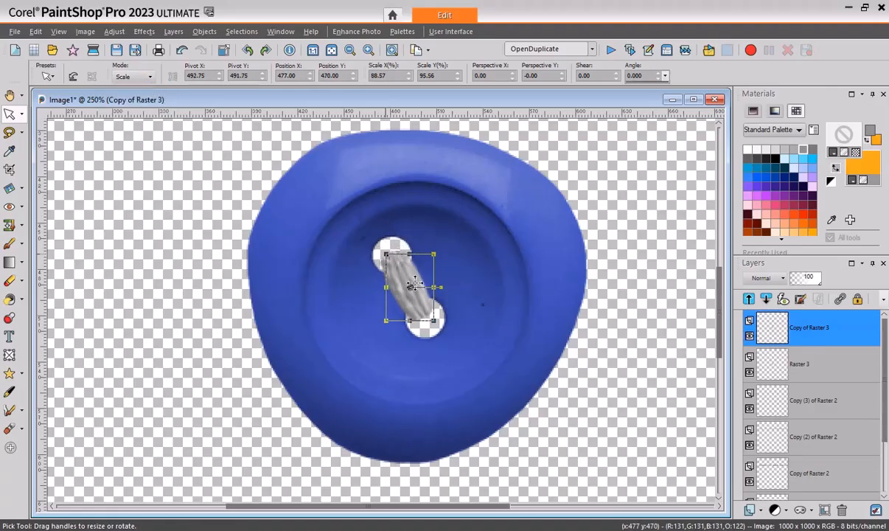
pyautogui.moveTo(410, 288); pyautogui.dragTo(411, 288)
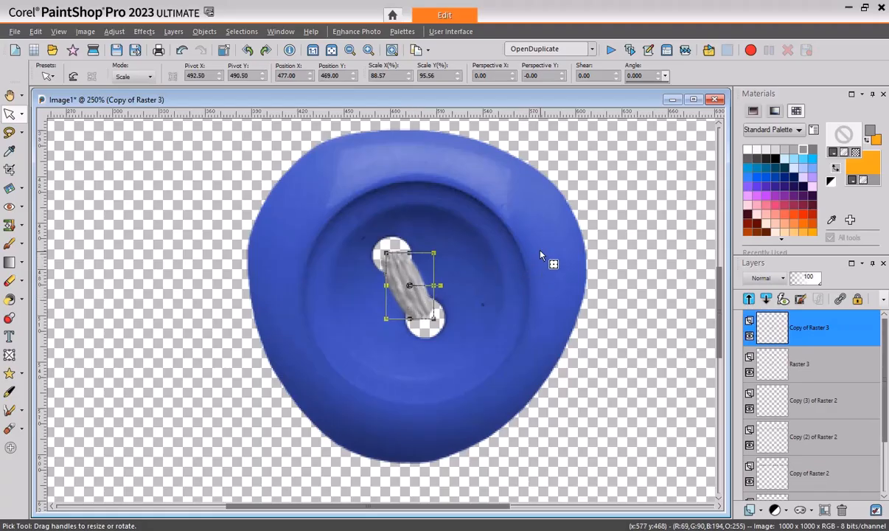
# Merge the duplicate down into the original thread layer and nudge the merged thread into place between the two button holes
pyautogui.press('m')
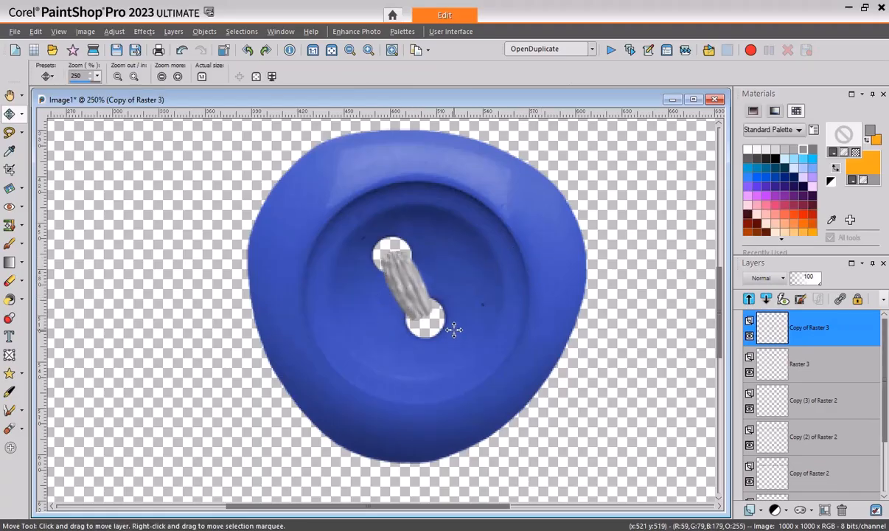
pyautogui.rightClick(777, 333)
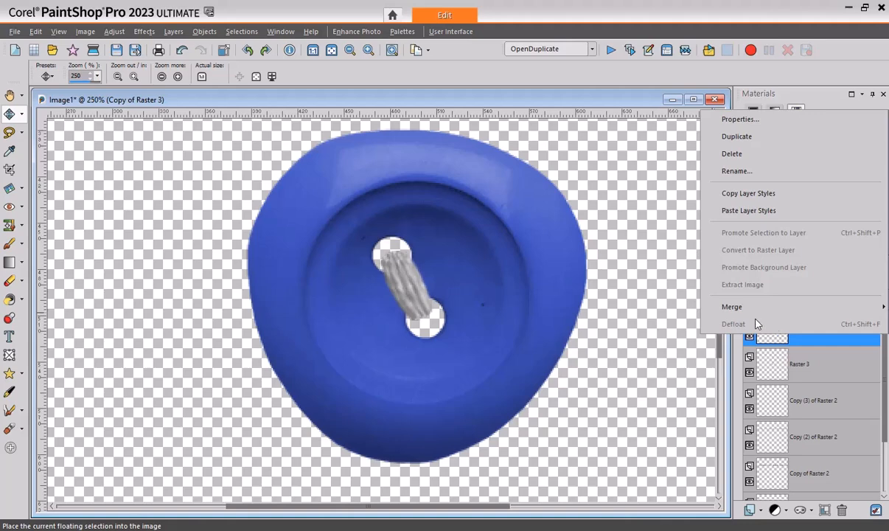
pyautogui.moveTo(737, 307)
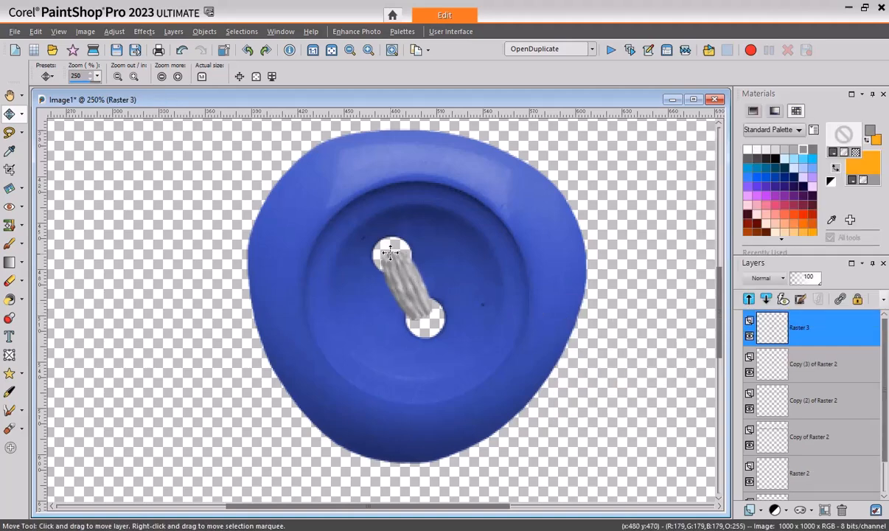
pyautogui.moveTo(407, 284); pyautogui.dragTo(386, 269)
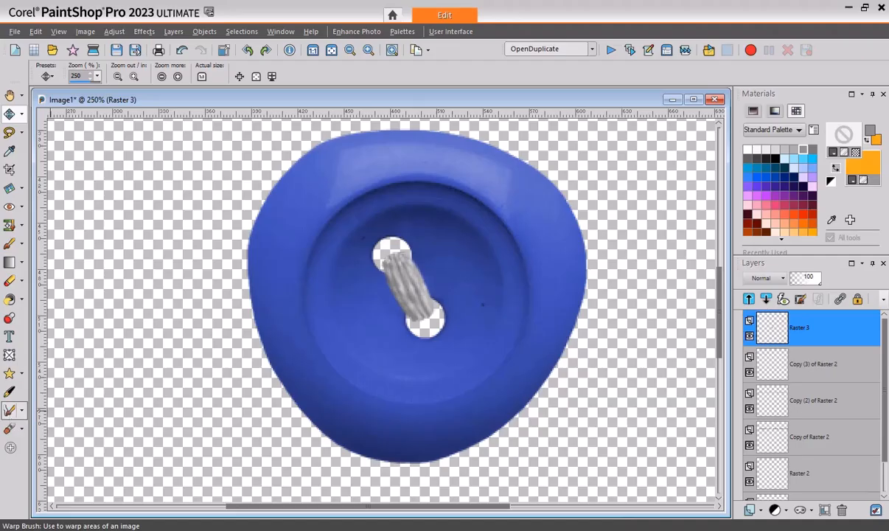
# Reshape the thread between the holes with the Warp Brush in Push mode at size 63, and apply the warp
pyautogui.click(10, 410)
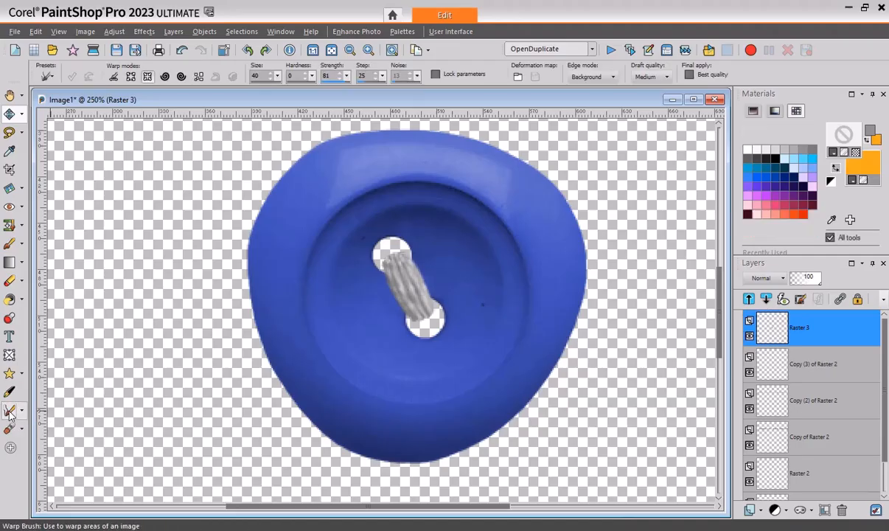
pyautogui.click(114, 78)
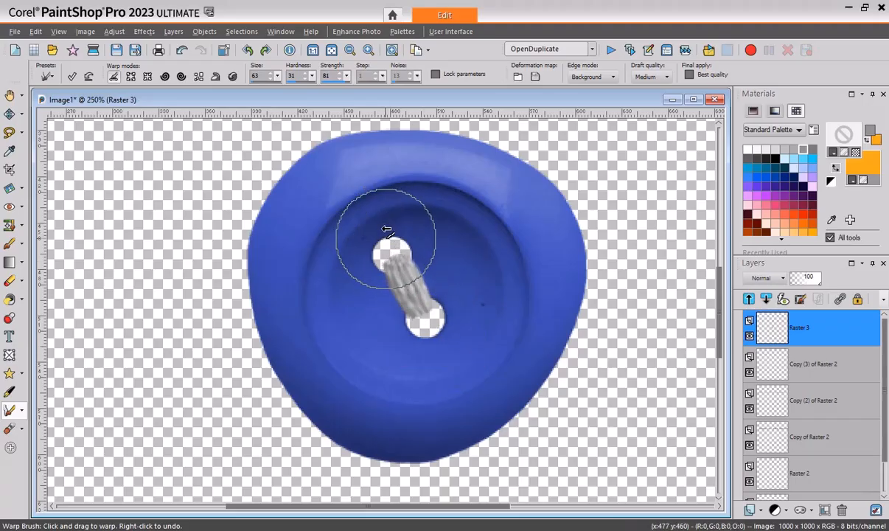
pyautogui.moveTo(384, 233); pyautogui.dragTo(386, 238)
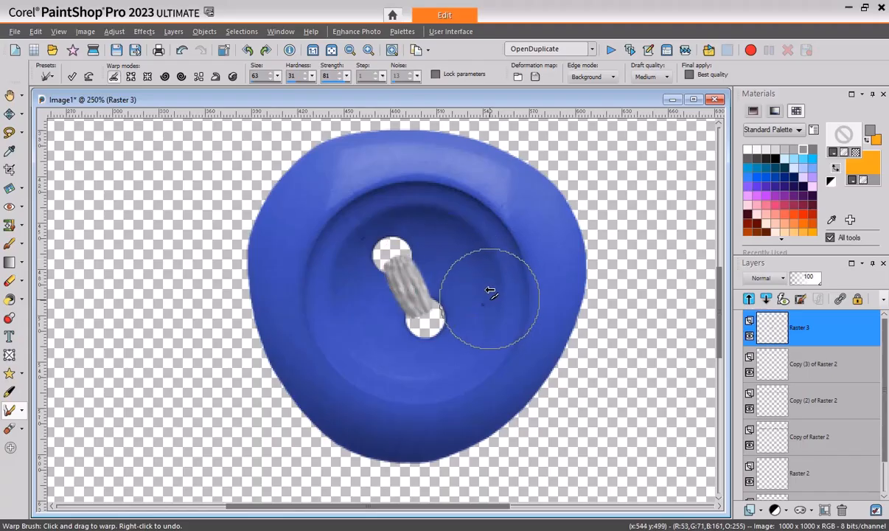
pyautogui.click(71, 77)
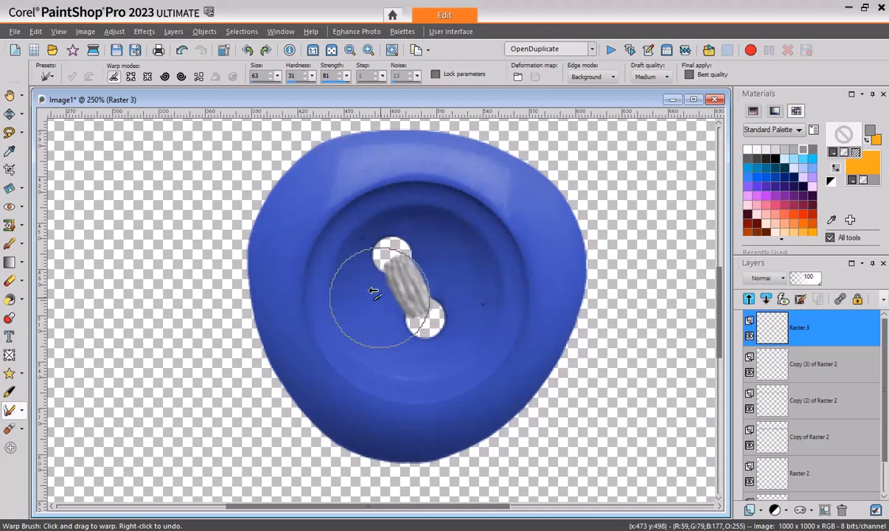
# Select the thread end at the upper button hole with Freehand Selection and feather the selection by 10
pyautogui.click(9, 134)
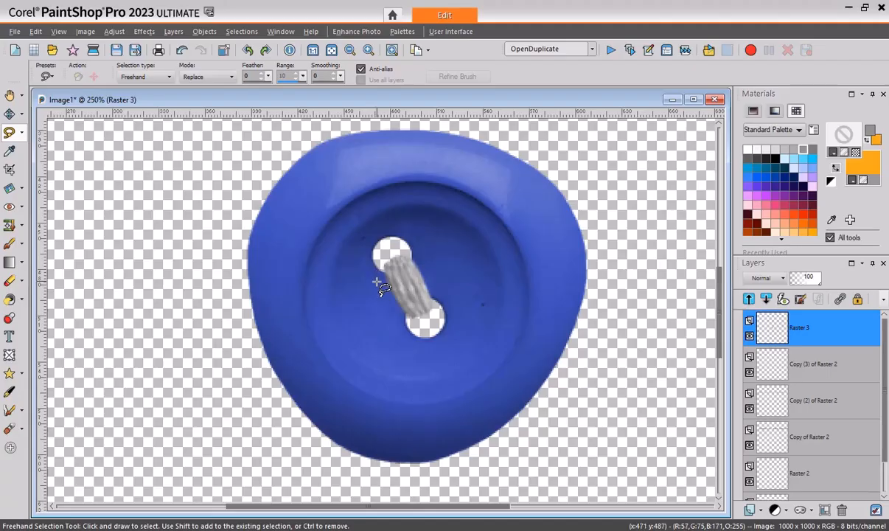
pyautogui.moveTo(374, 281)
pyautogui.mouseDown()
pyautogui.moveTo(414, 269)
pyautogui.moveTo(418, 244)
pyautogui.moveTo(392, 231)
pyautogui.moveTo(367, 245)
pyautogui.moveTo(374, 281)
pyautogui.mouseUp()
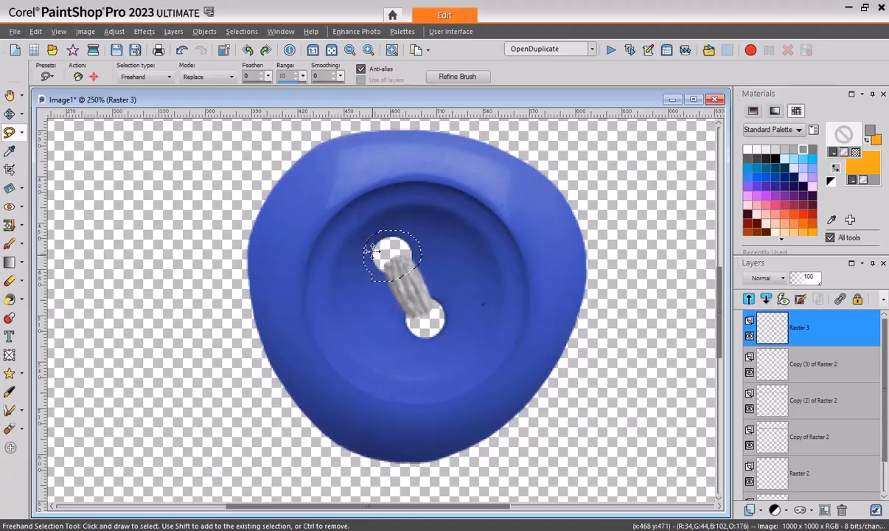
pyautogui.click(244, 32)
pyautogui.moveTo(254, 140)
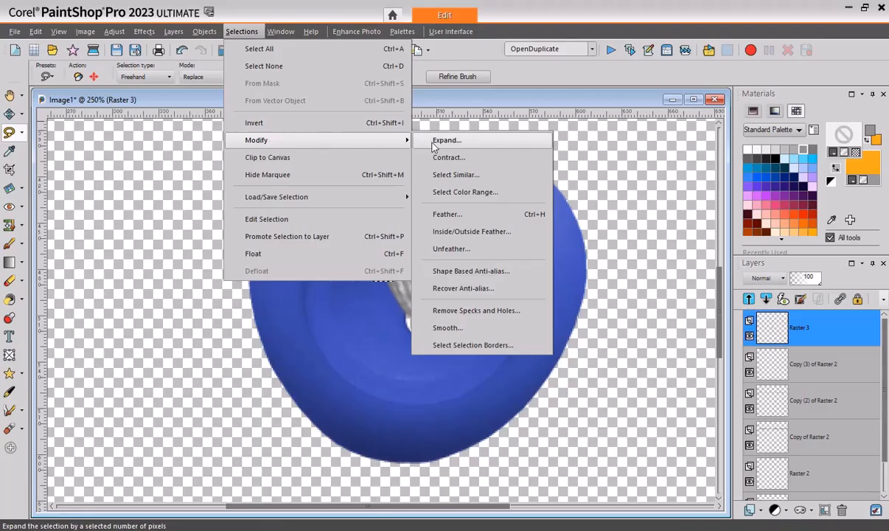
pyautogui.click(436, 213)
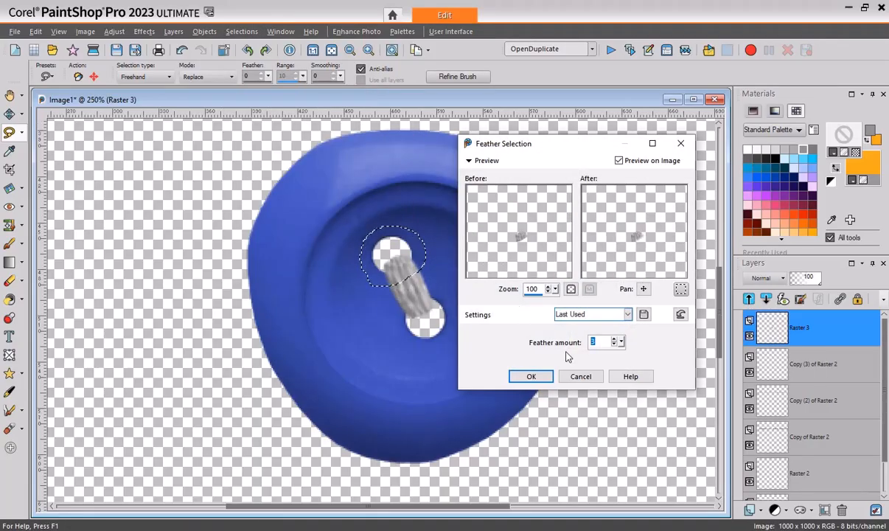
pyautogui.write('10')
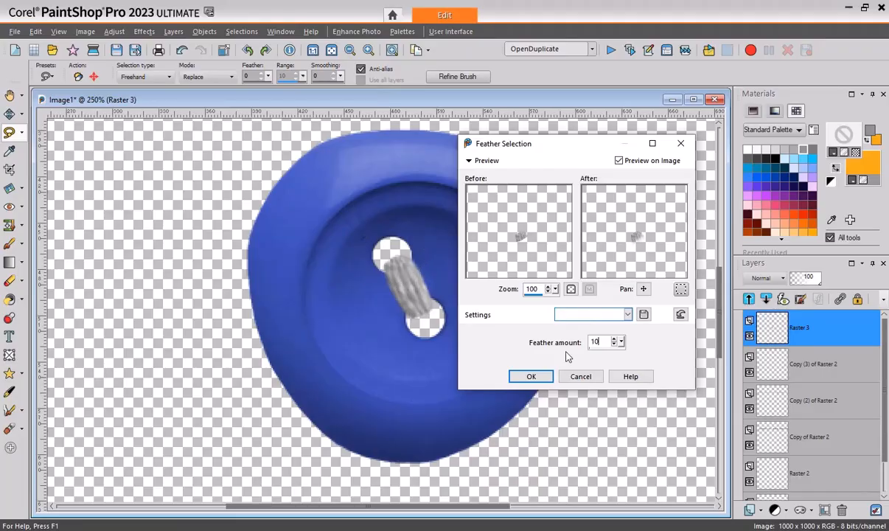
pyautogui.click(530, 375)
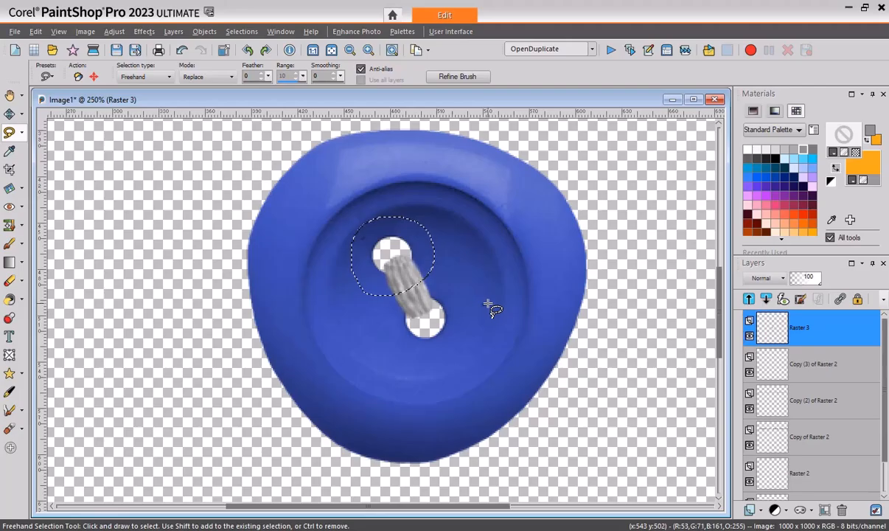
# Lighten the selected upper thread end with Brightness/Contrast at brightness 44 and contrast 3
pyautogui.click(113, 31)
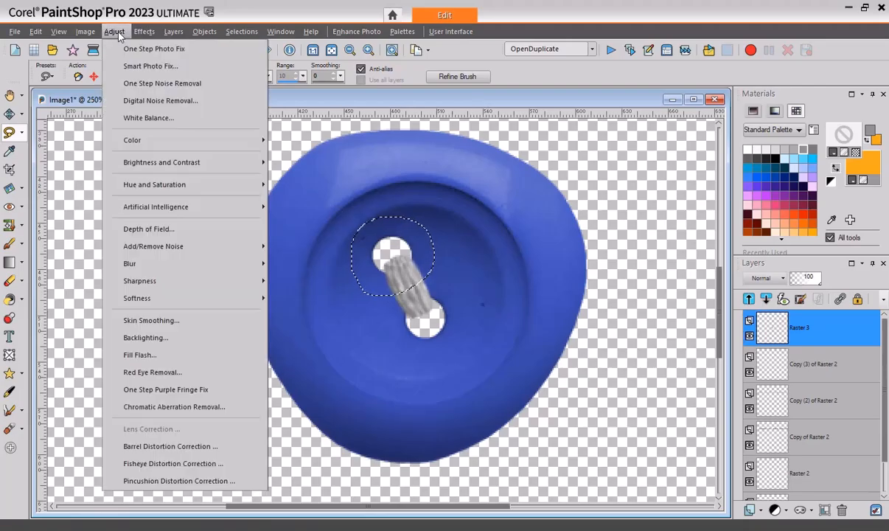
pyautogui.moveTo(137, 158)
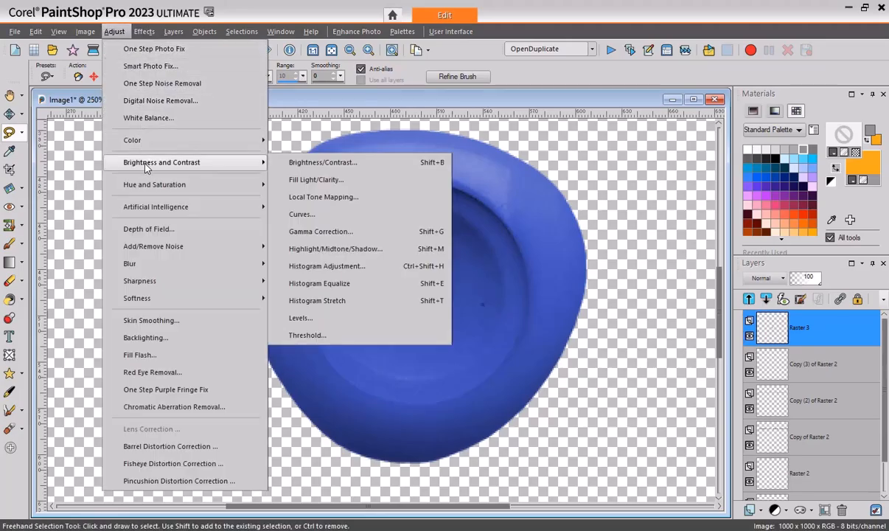
pyautogui.click(293, 164)
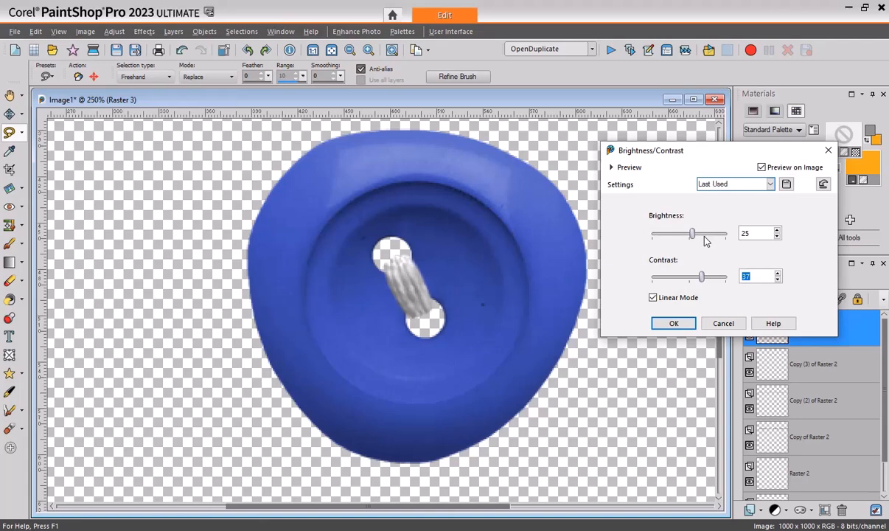
pyautogui.moveTo(699, 277); pyautogui.dragTo(691, 286)
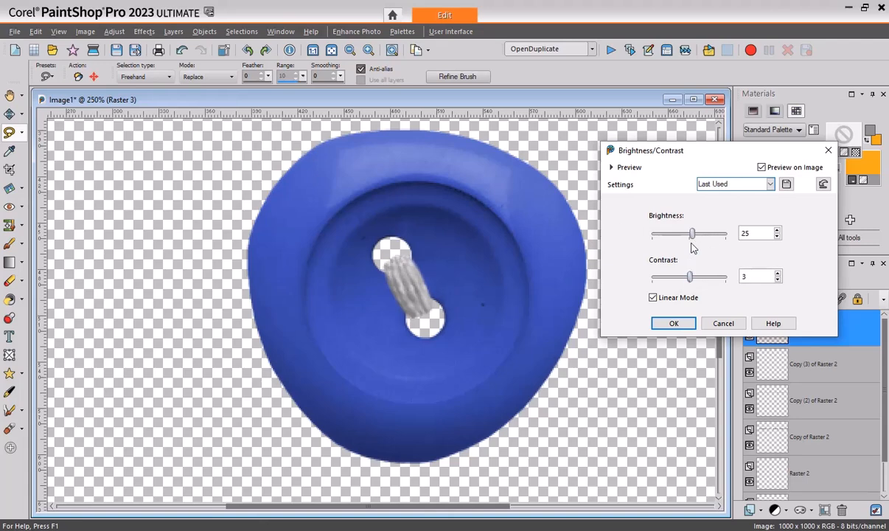
pyautogui.moveTo(695, 238); pyautogui.dragTo(697, 238)
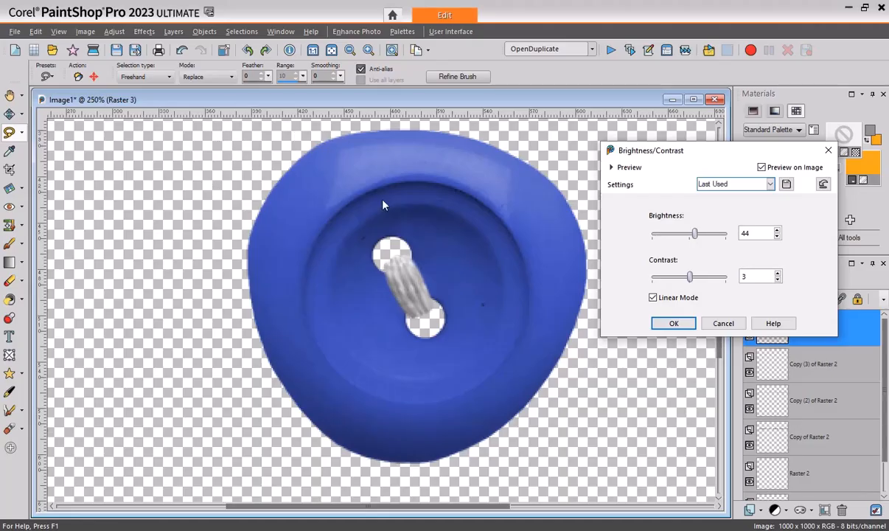
pyautogui.click(672, 323)
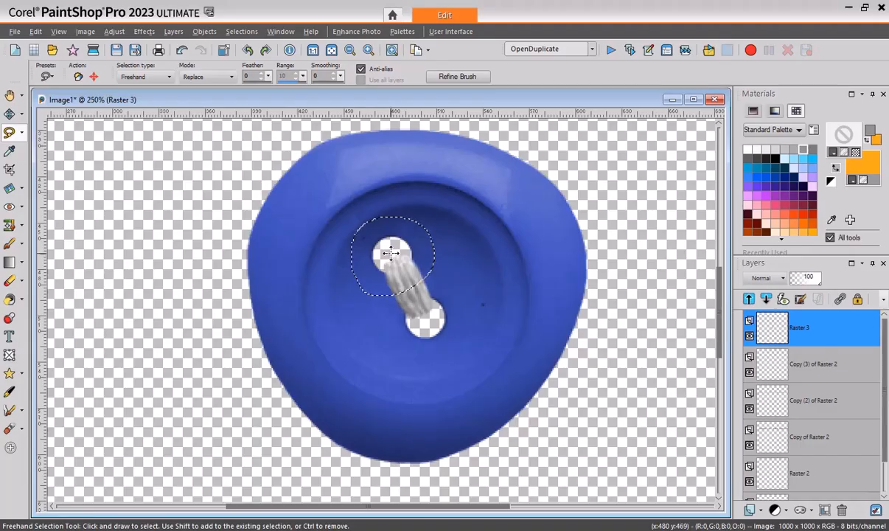
# Move the selection marquee to the lower hole, darken that thread end with brightness -30 and contrast 3, and clear the selection
pyautogui.moveTo(392, 253); pyautogui.dragTo(423, 313)
pyautogui.click(116, 32)
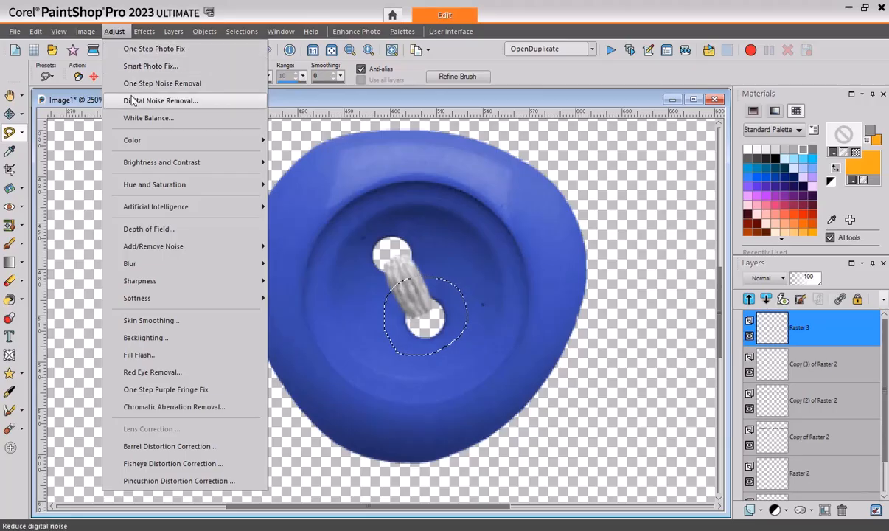
pyautogui.moveTo(184, 162)
pyautogui.click(293, 164)
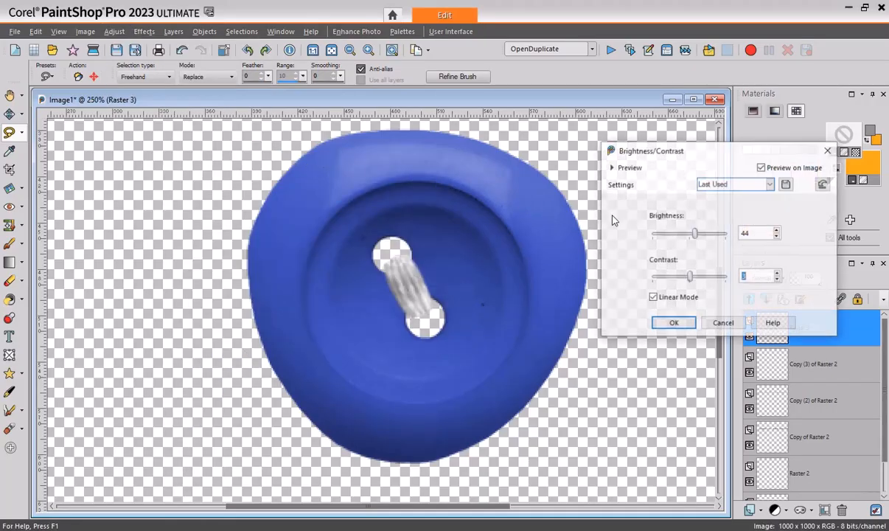
pyautogui.moveTo(696, 237); pyautogui.dragTo(688, 241)
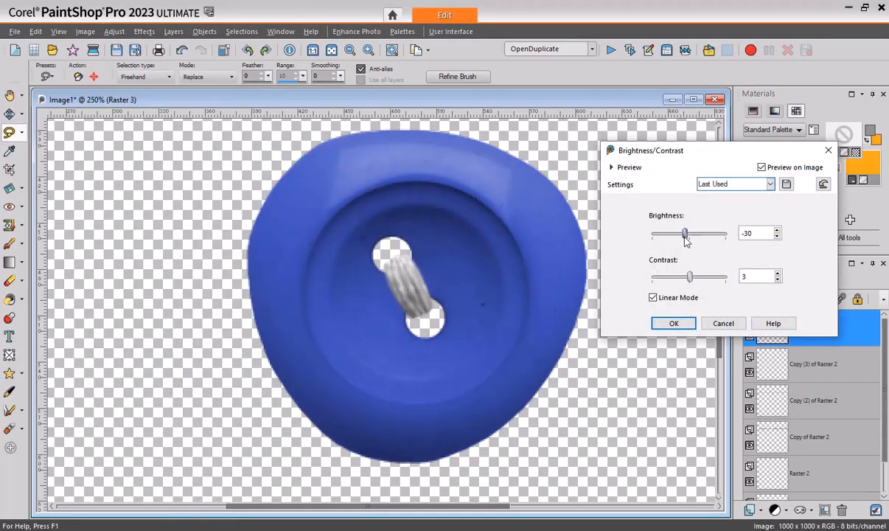
pyautogui.click(674, 324)
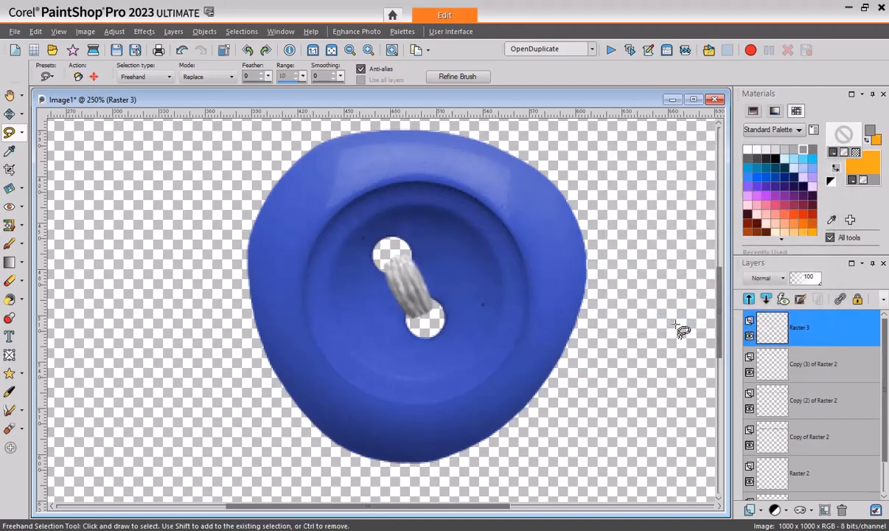
pyautogui.hotkey('ctrl', 'd')
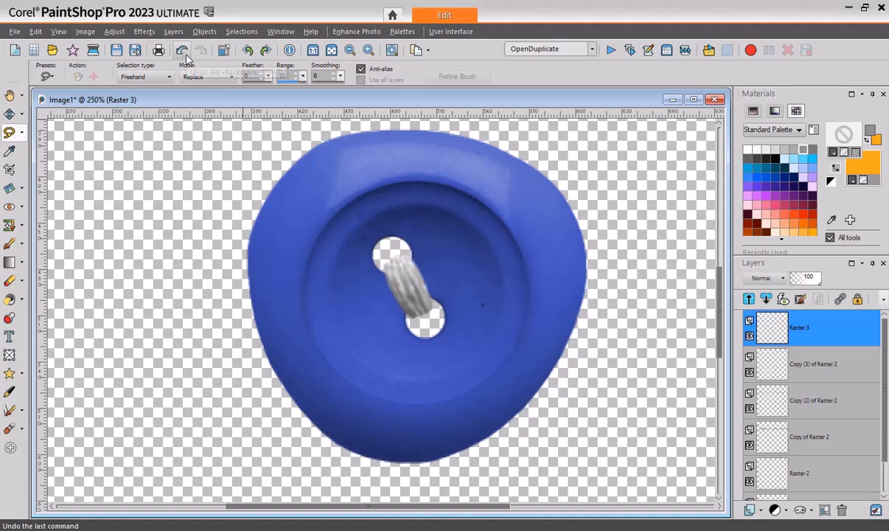
# Add a black drop shadow to the thread on a new layer with vertical and horizontal offsets 1, opacity 80 and blur 2.90
pyautogui.click(139, 32)
pyautogui.moveTo(159, 92)
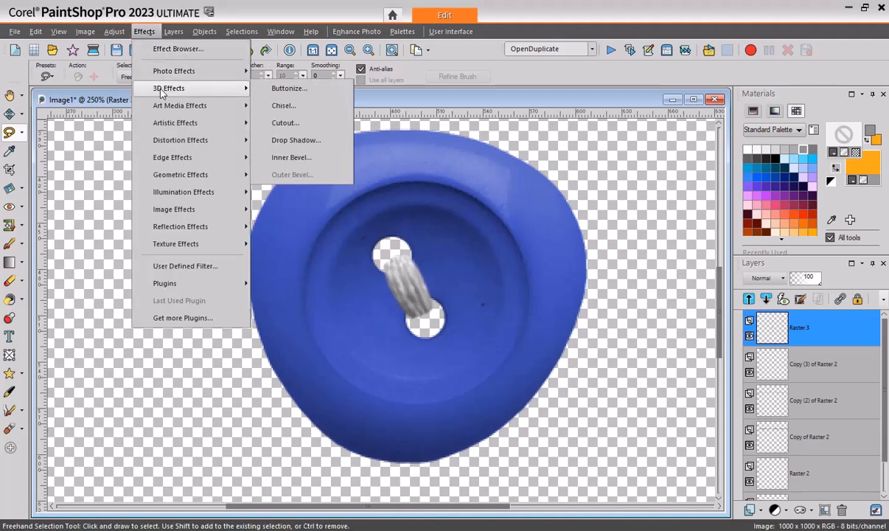
pyautogui.click(288, 140)
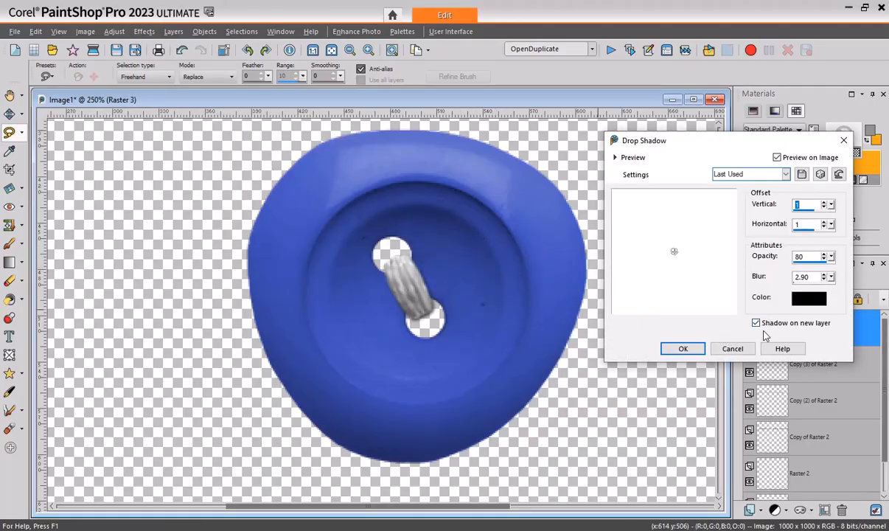
pyautogui.click(682, 349)
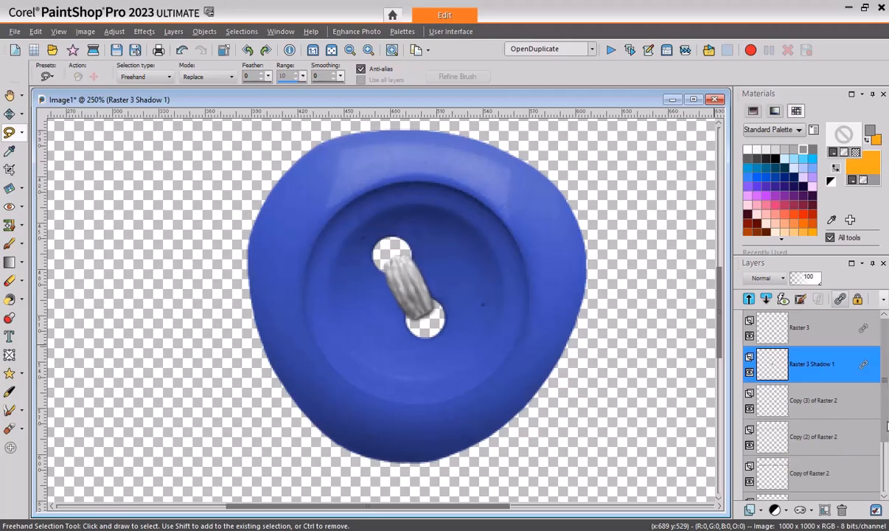
# On the Raster 1 button layer, select the transparent areas including the holes with the Magic Wand, matching Opacity at tolerance 21 with Contiguous off
pyautogui.scroll(-2, 780, 442)
pyautogui.click(774, 476)
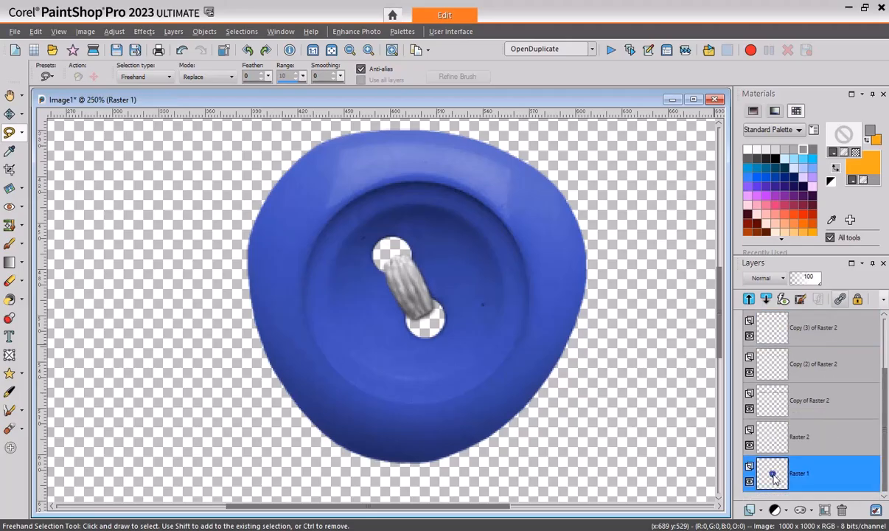
pyautogui.click(22, 133)
pyautogui.click(63, 168)
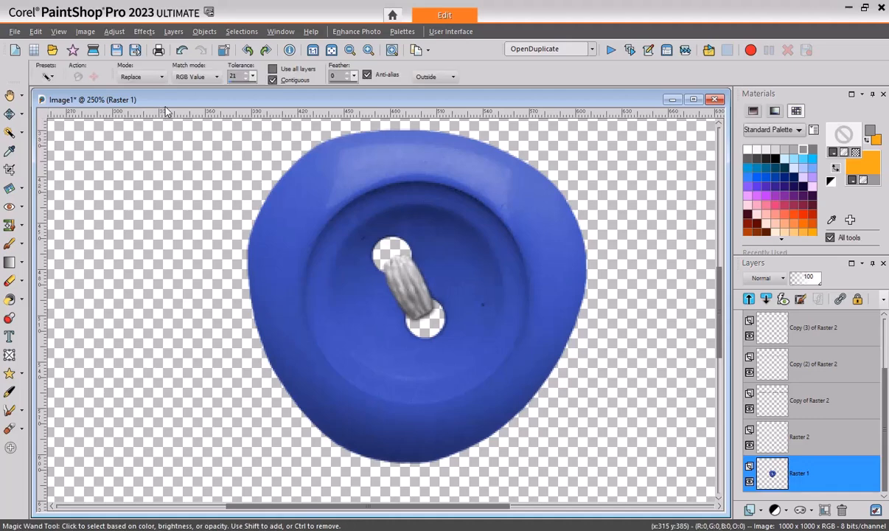
pyautogui.click(202, 78)
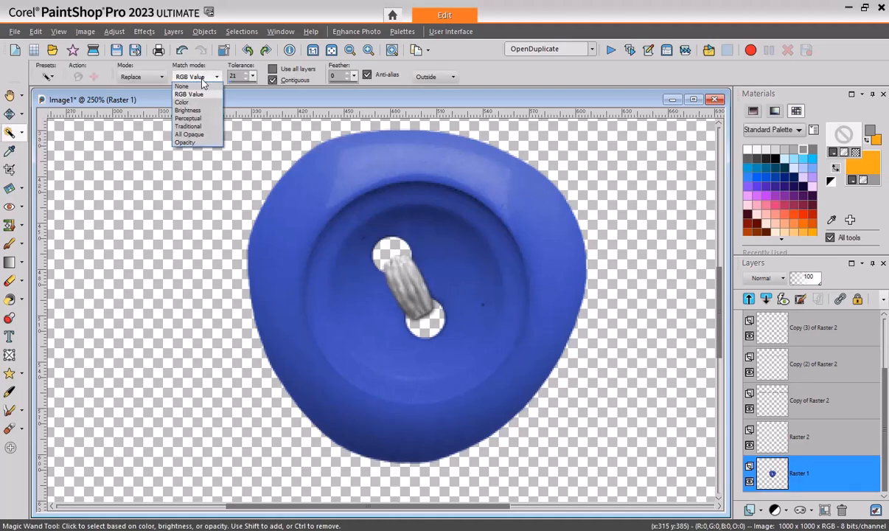
pyautogui.click(192, 143)
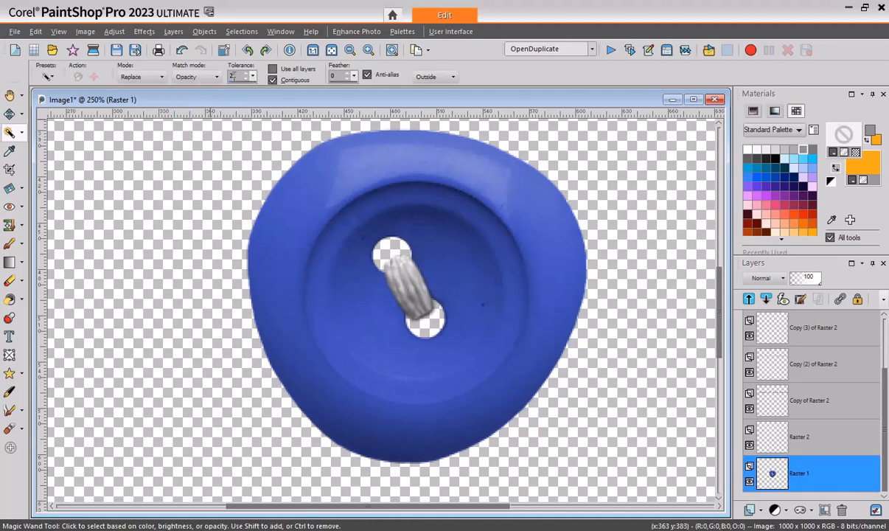
pyautogui.click(272, 80)
pyautogui.click(180, 295)
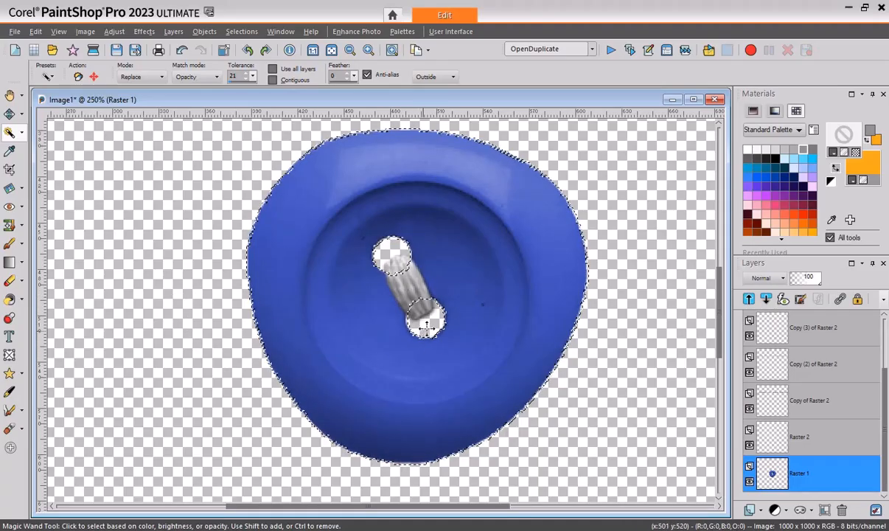
# Delete the parts of the Raster 3 Shadow 1 layer that fall inside the button holes and clear the selection
pyautogui.moveTo(884, 438); pyautogui.dragTo(885, 387)
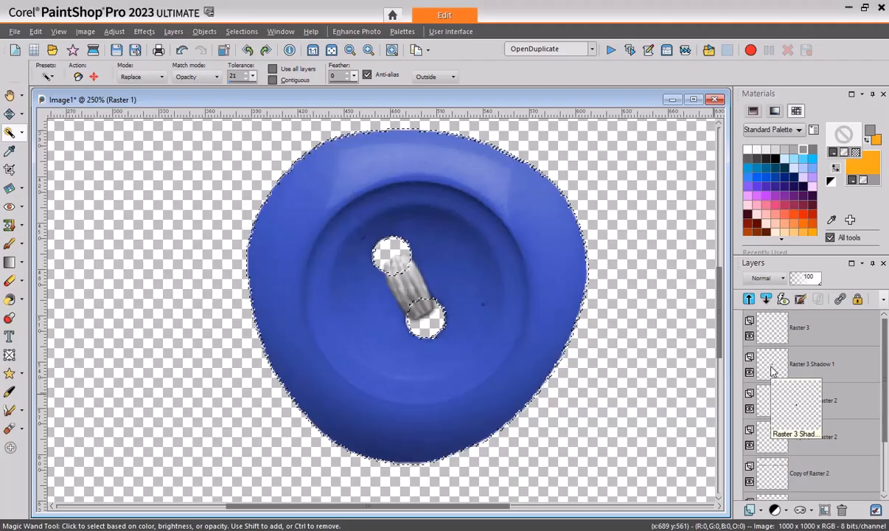
pyautogui.click(771, 369)
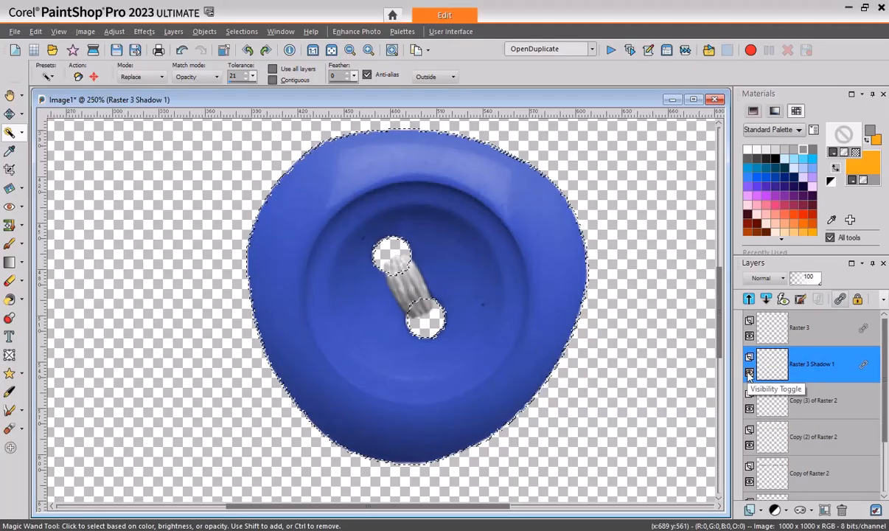
pyautogui.hotkey('ctrl', 'd')
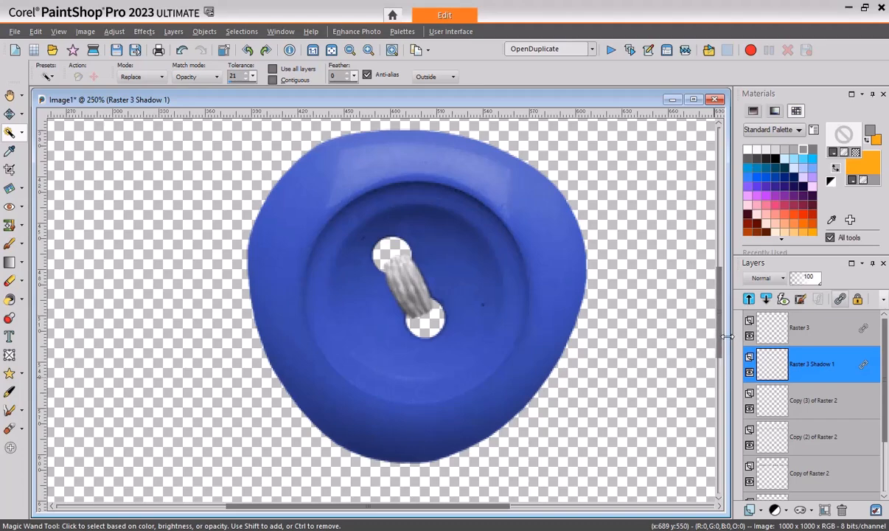
# Duplicate the image and crop the copy to a rectangular selection around the full length of the gray thread
pyautogui.scroll(2, 722, 339)
pyautogui.scroll(-1, 721, 339)
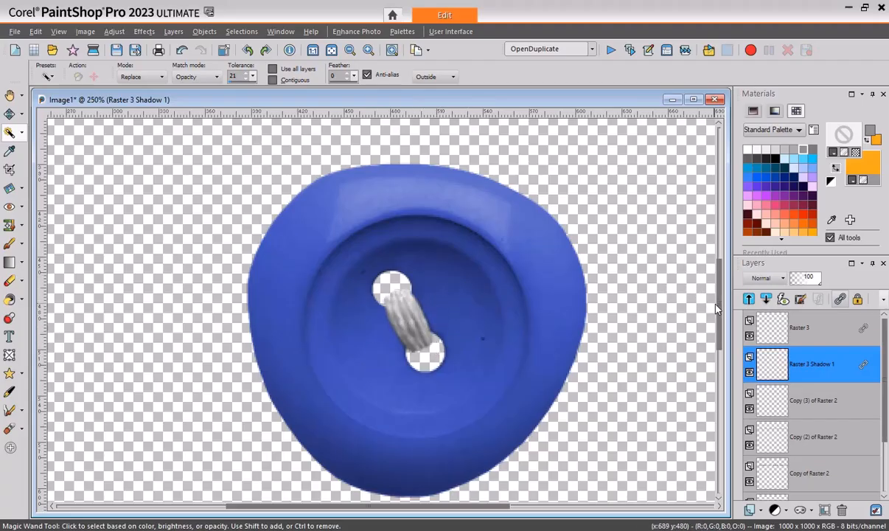
pyautogui.moveTo(715, 309); pyautogui.dragTo(718, 206)
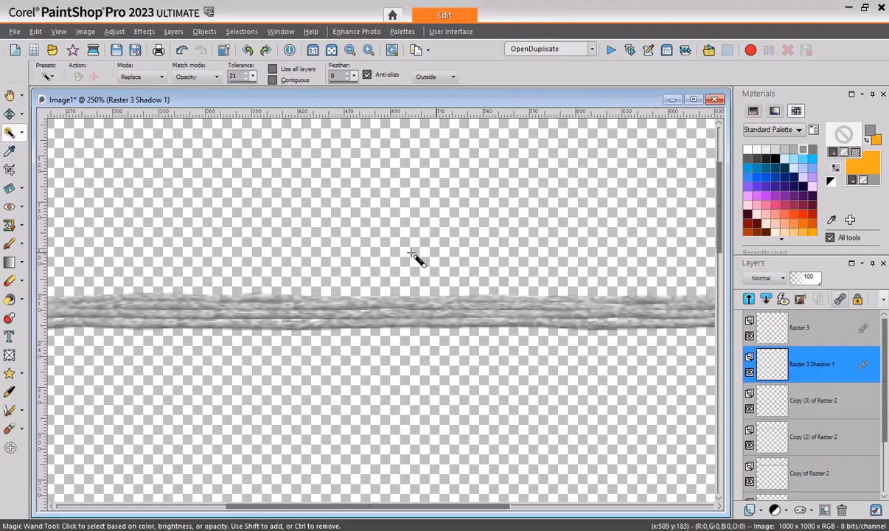
pyautogui.moveTo(267, 506); pyautogui.dragTo(116, 522)
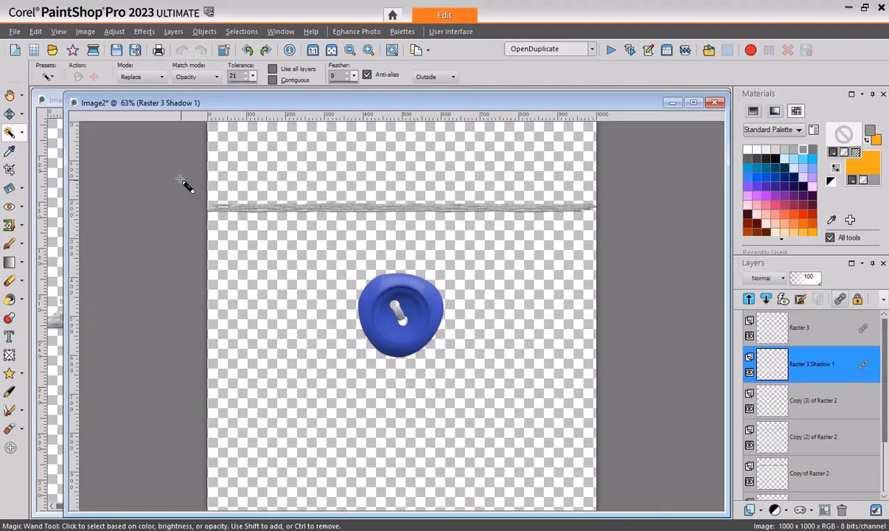
pyautogui.click(22, 115)
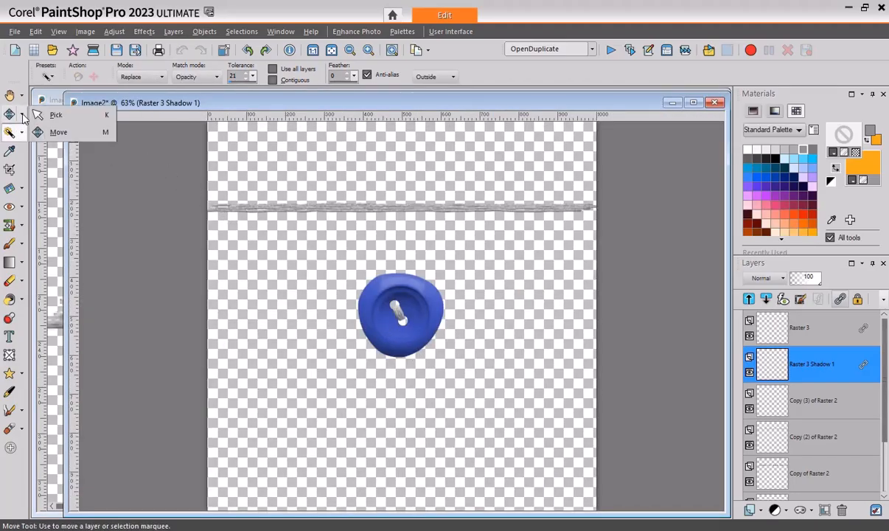
pyautogui.click(22, 134)
pyautogui.click(46, 125)
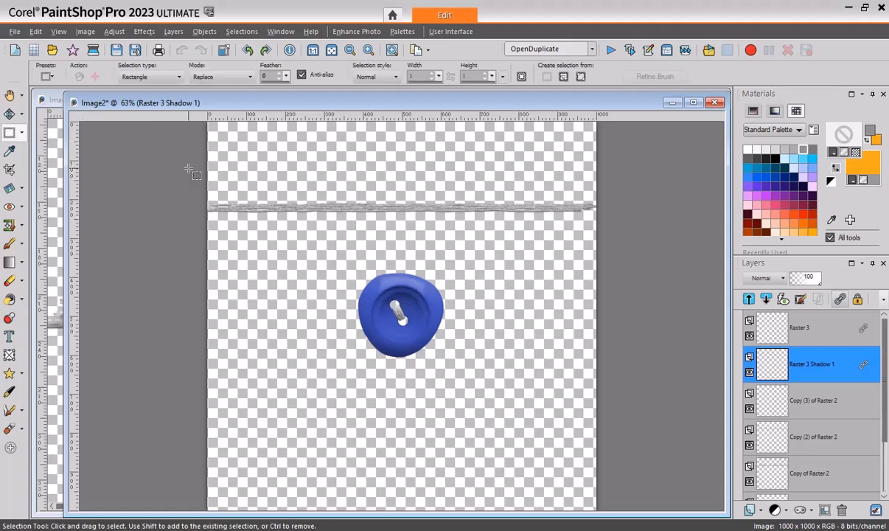
pyautogui.moveTo(193, 171); pyautogui.dragTo(626, 242)
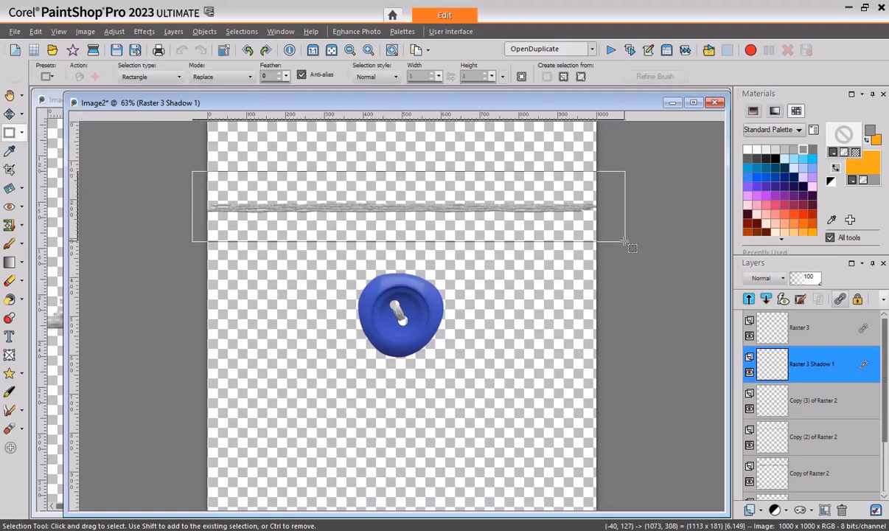
pyautogui.click(86, 31)
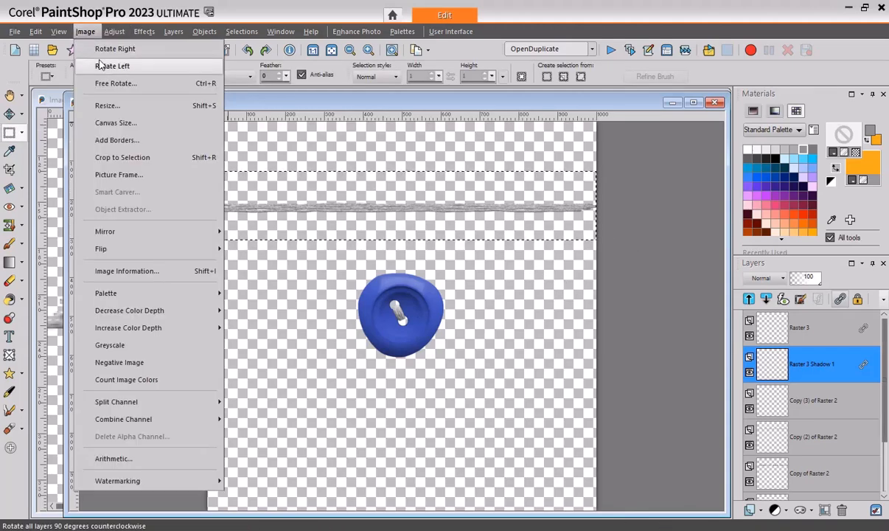
pyautogui.click(120, 157)
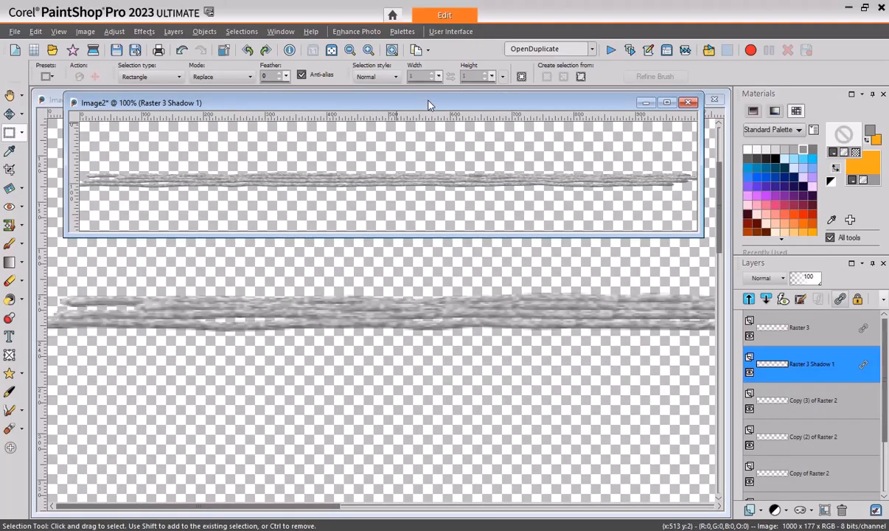
pyautogui.moveTo(404, 102); pyautogui.dragTo(407, 118)
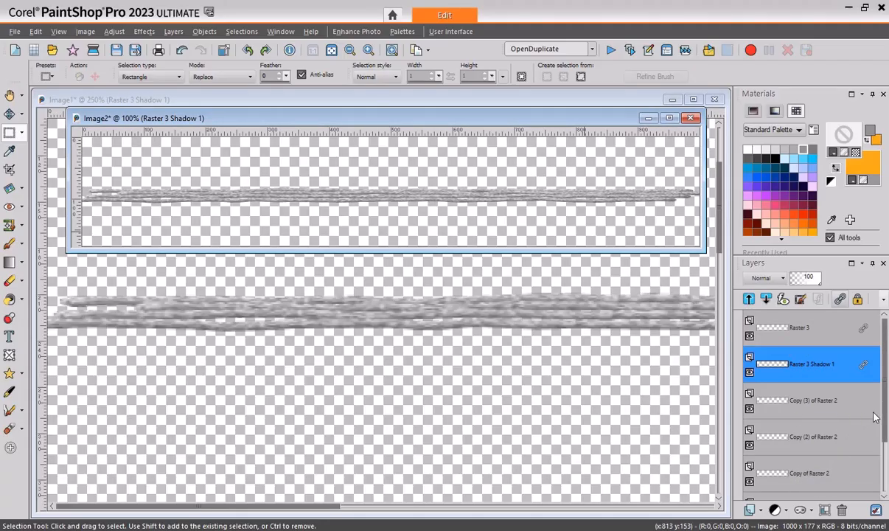
pyautogui.scroll(-2, 829, 398)
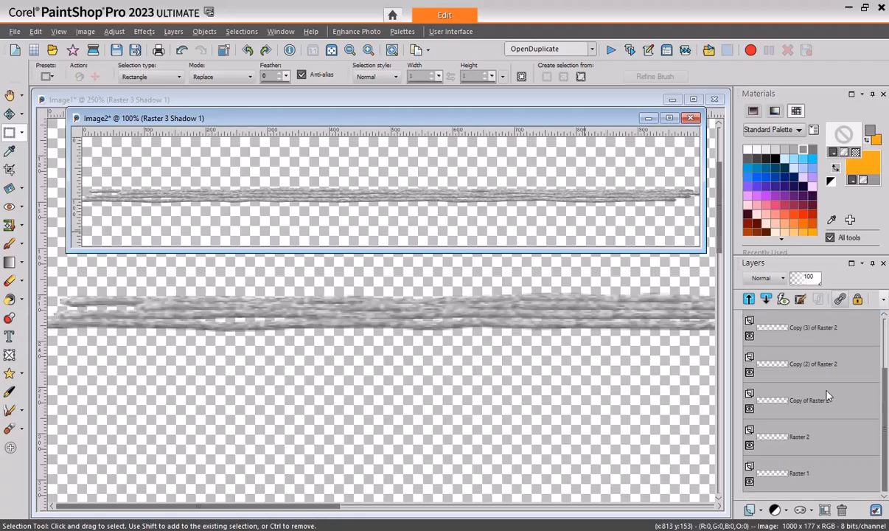
pyautogui.moveTo(549, 122); pyautogui.dragTo(550, 138)
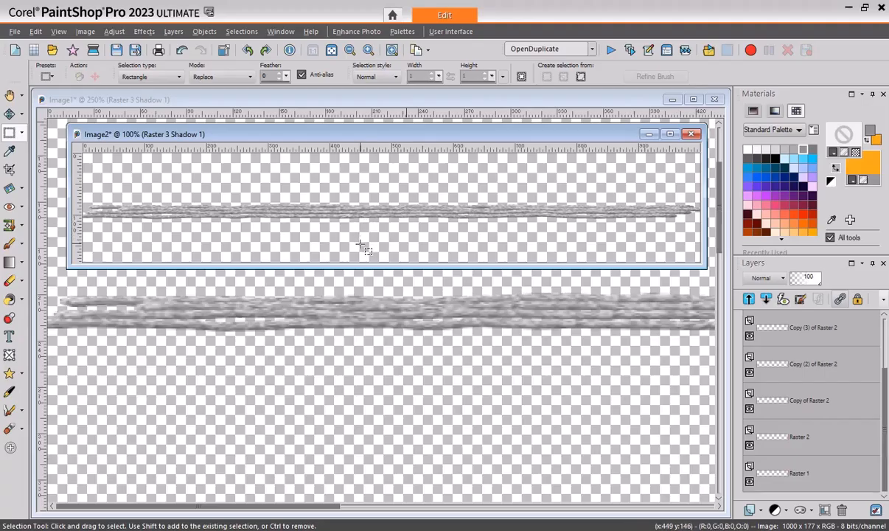
# Return to the original Image1 and make the thread layer Raster 3 active
pyautogui.click(641, 102)
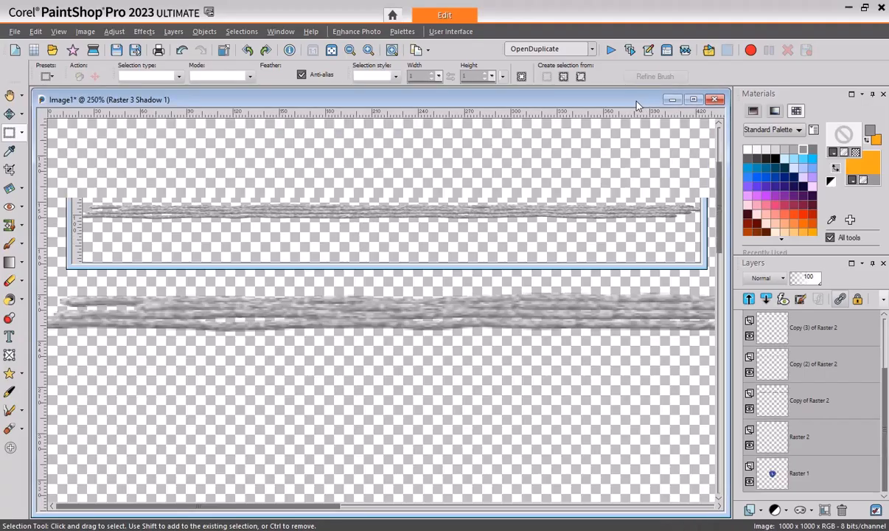
pyautogui.moveTo(721, 205); pyautogui.dragTo(721, 346)
pyautogui.moveTo(330, 506); pyautogui.dragTo(488, 487)
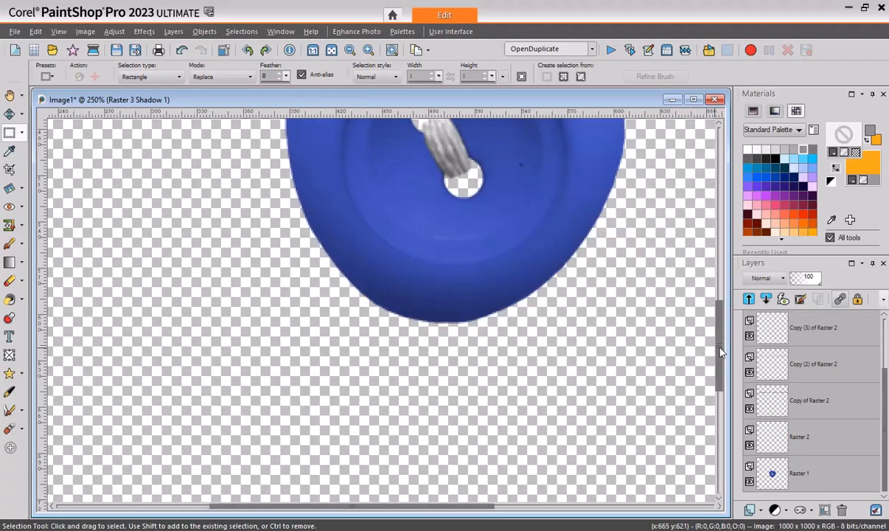
pyautogui.scroll(3, 676, 301)
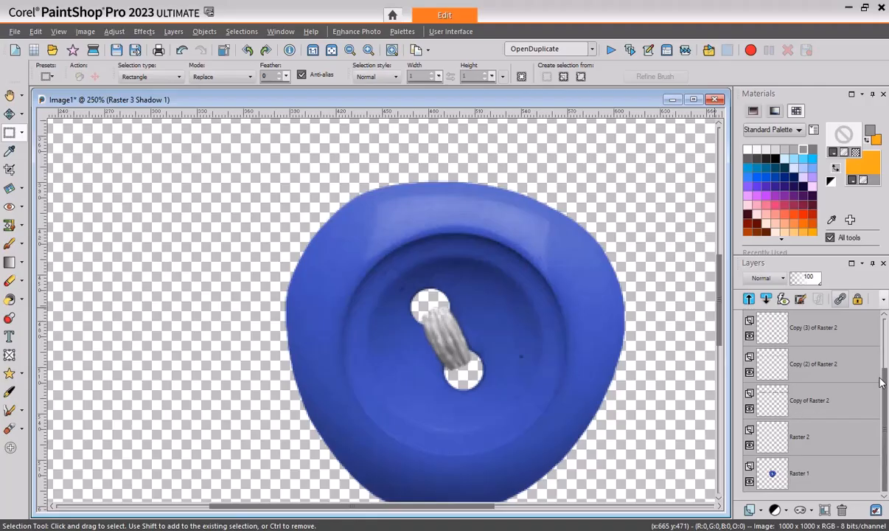
pyautogui.scroll(2, 795, 415)
pyautogui.click(770, 337)
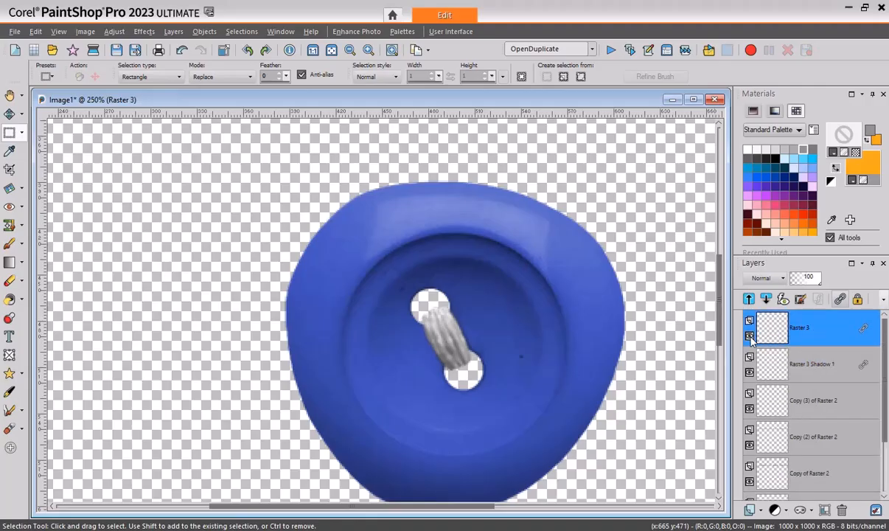
pyautogui.moveTo(775, 338)
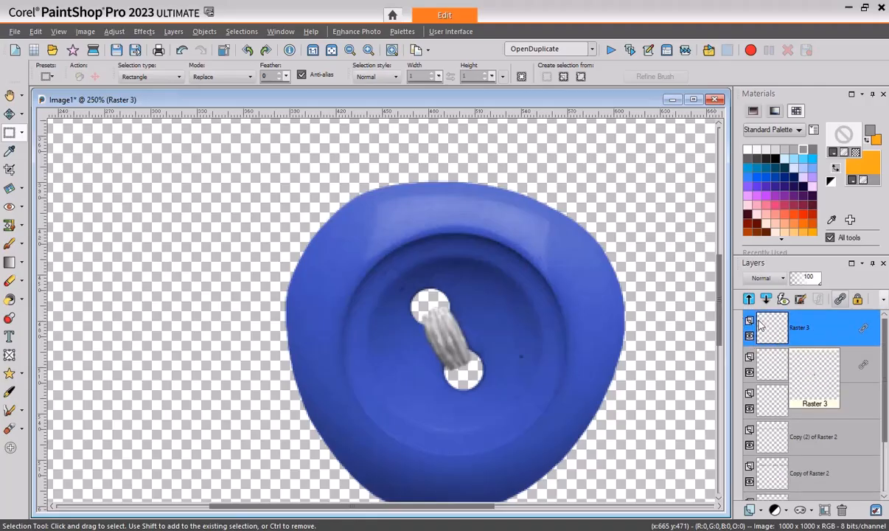
# Colorize the button's thread yellow with Hue/Saturation/Lightness at hue 58, saturation 73 and lightness -7
pyautogui.click(114, 32)
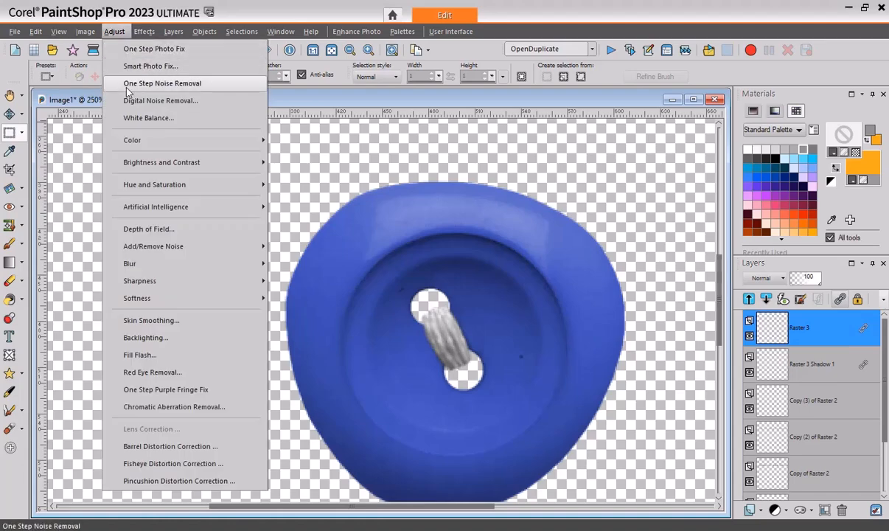
pyautogui.moveTo(152, 184)
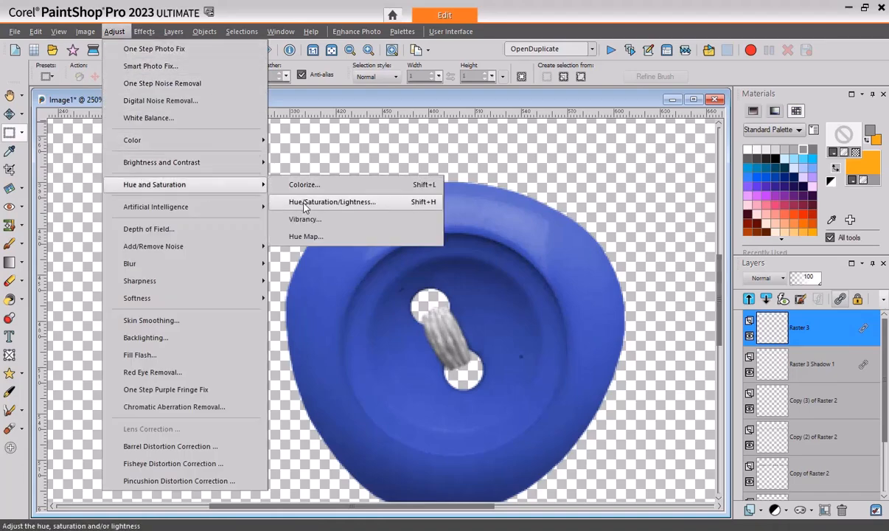
pyautogui.click(341, 202)
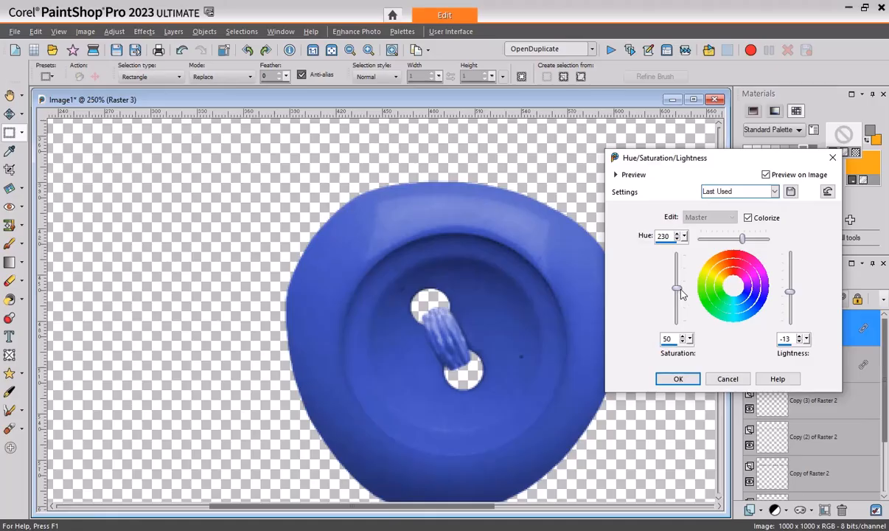
pyautogui.moveTo(790, 292); pyautogui.dragTo(791, 278)
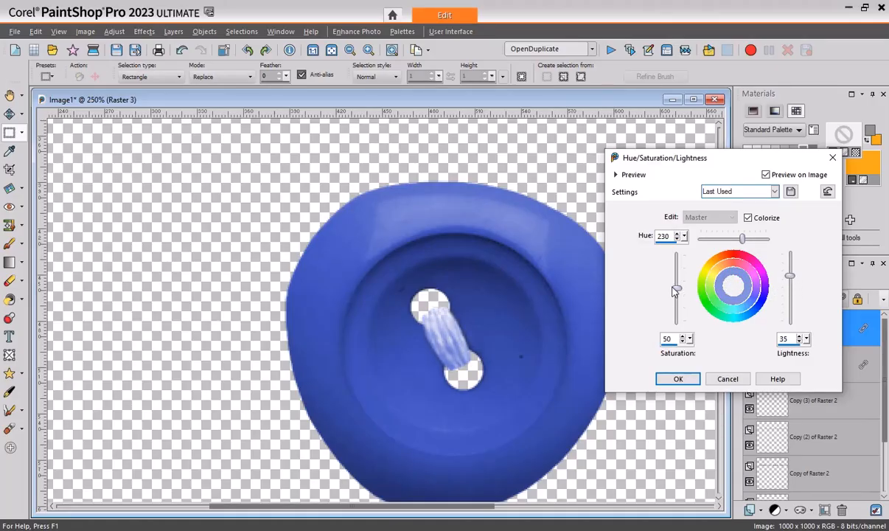
pyautogui.moveTo(678, 291); pyautogui.dragTo(677, 274)
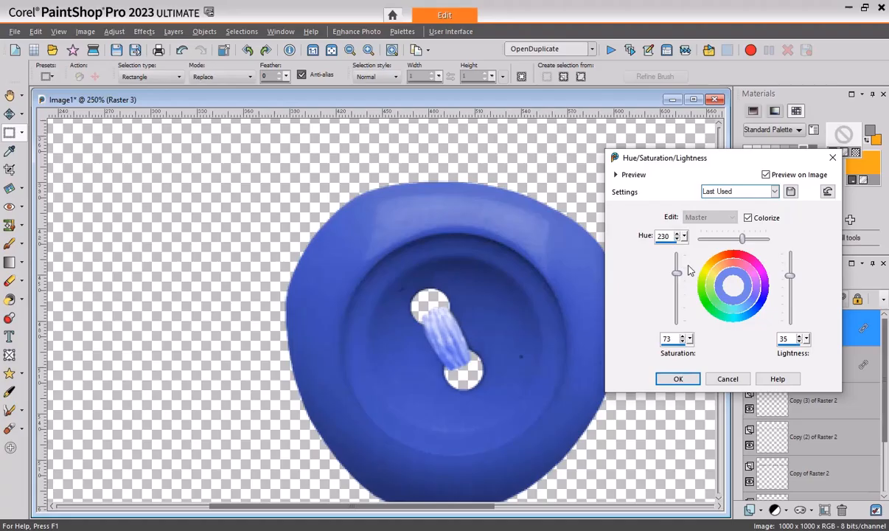
pyautogui.moveTo(743, 243); pyautogui.dragTo(712, 246)
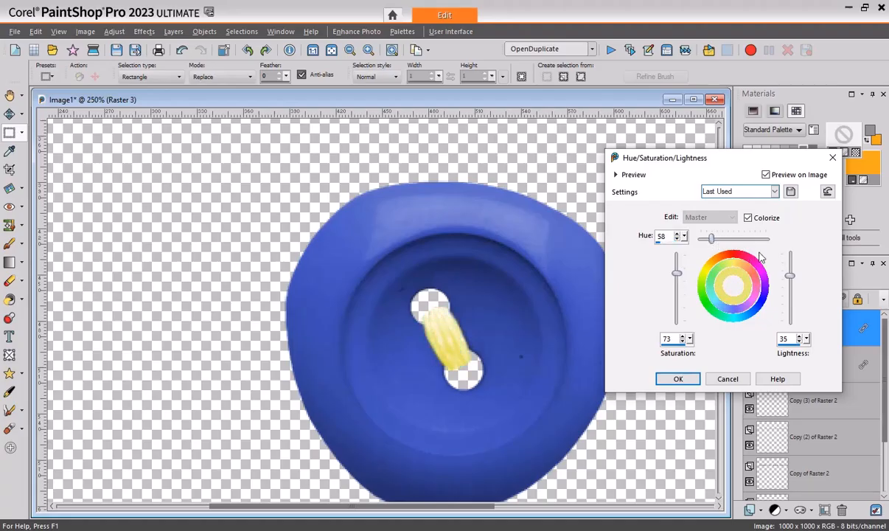
pyautogui.moveTo(790, 278); pyautogui.dragTo(791, 295)
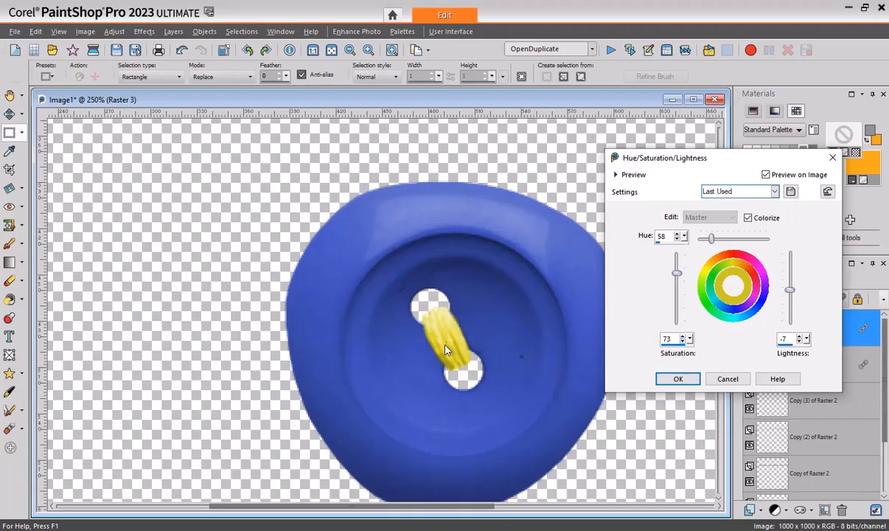
pyautogui.click(678, 379)
pyautogui.scroll(10, 676, 308)
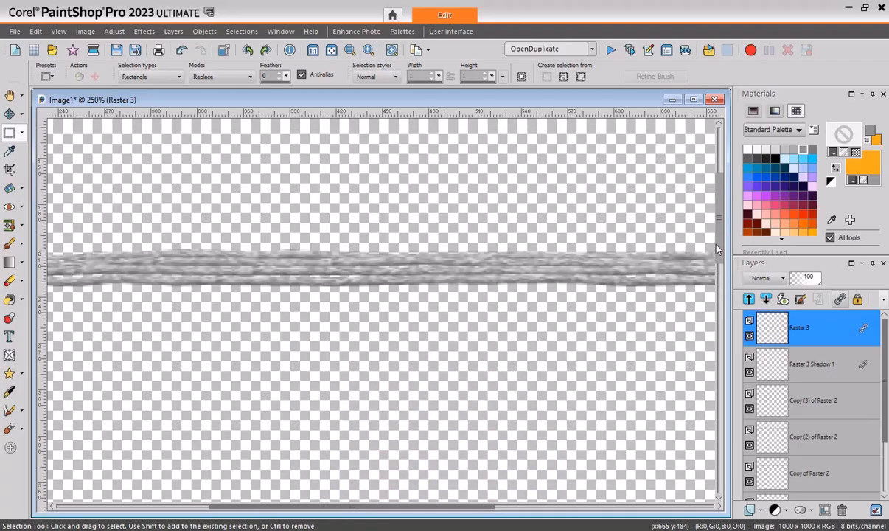
pyautogui.scroll(1, 717, 249)
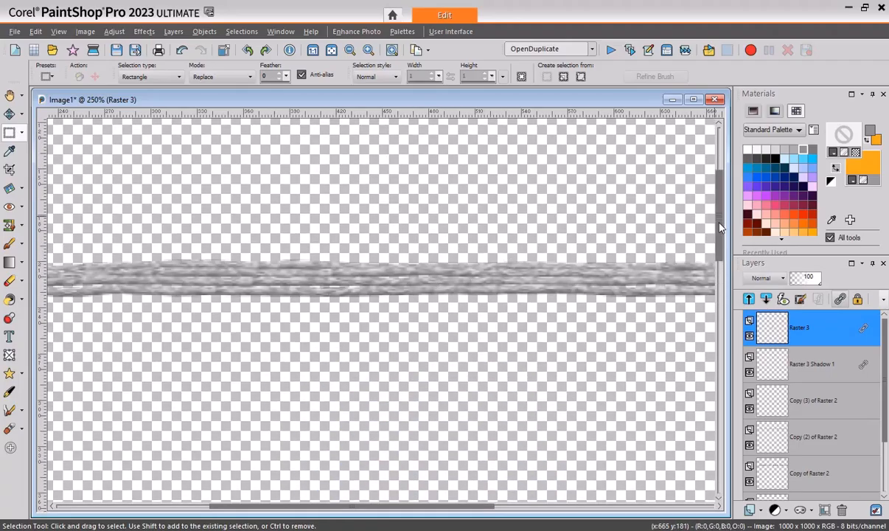